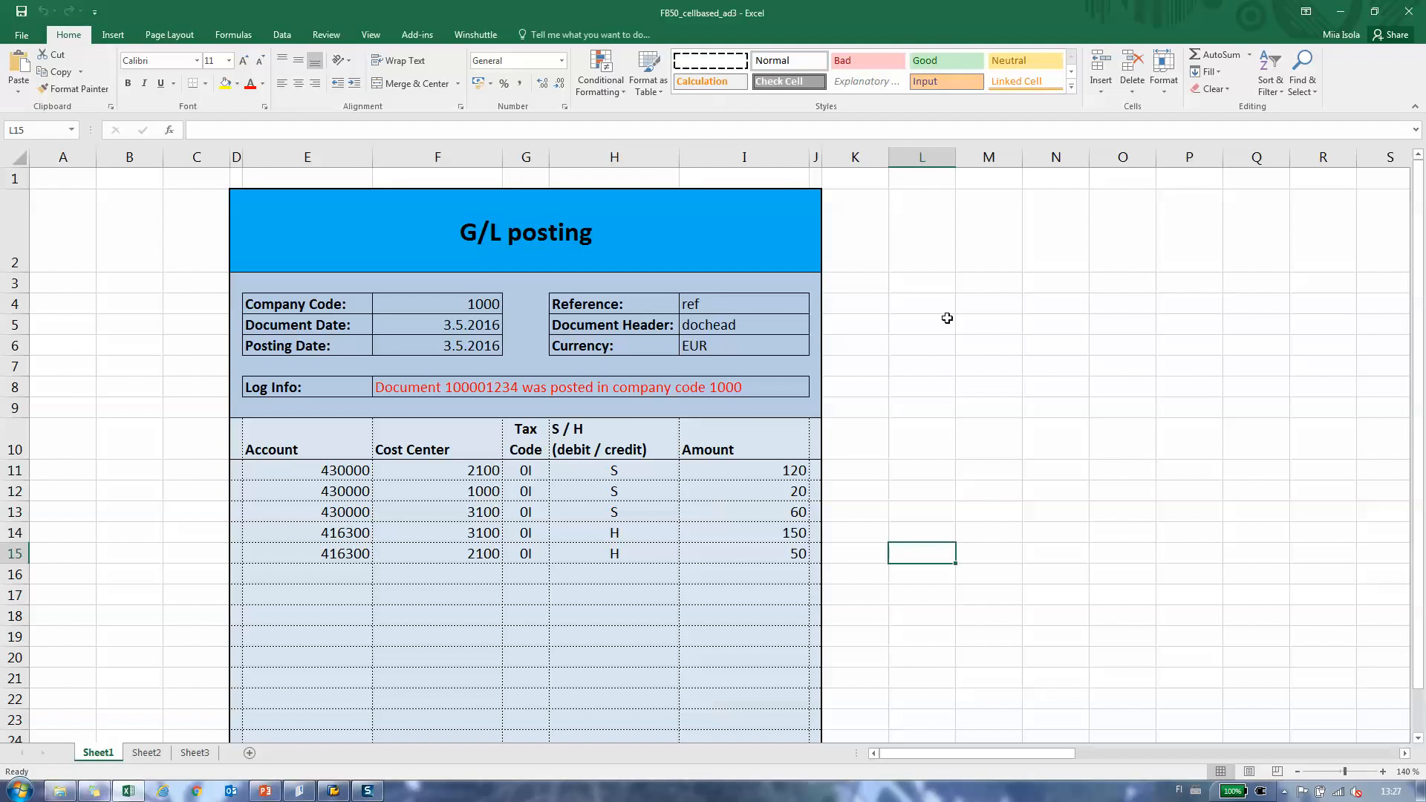
Switch to Winshuttle TRANSACTION and test-run the FB50 script on Sheet1, accepting the SAP logon
key("alt+Tab")
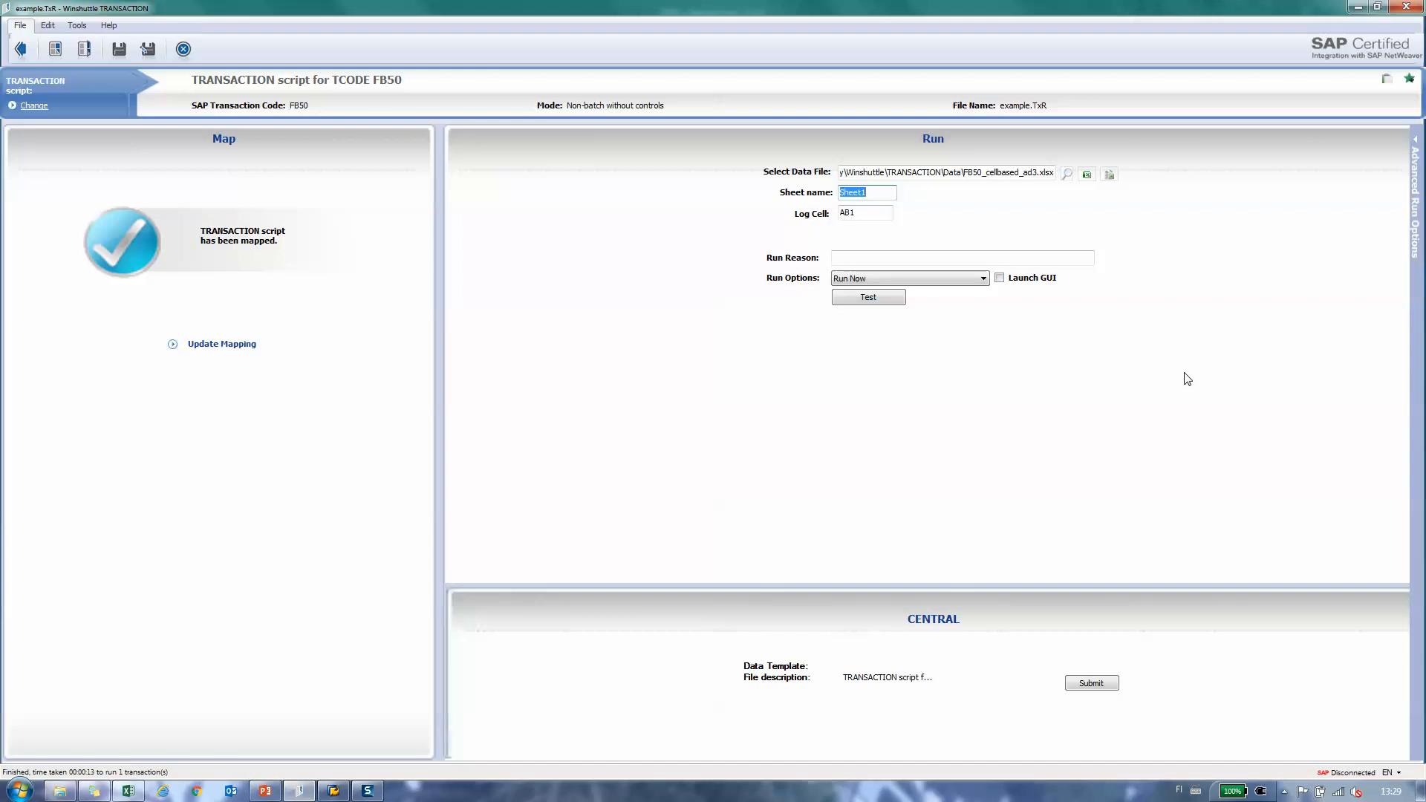
left_click(875, 298)
left_click(802, 349)
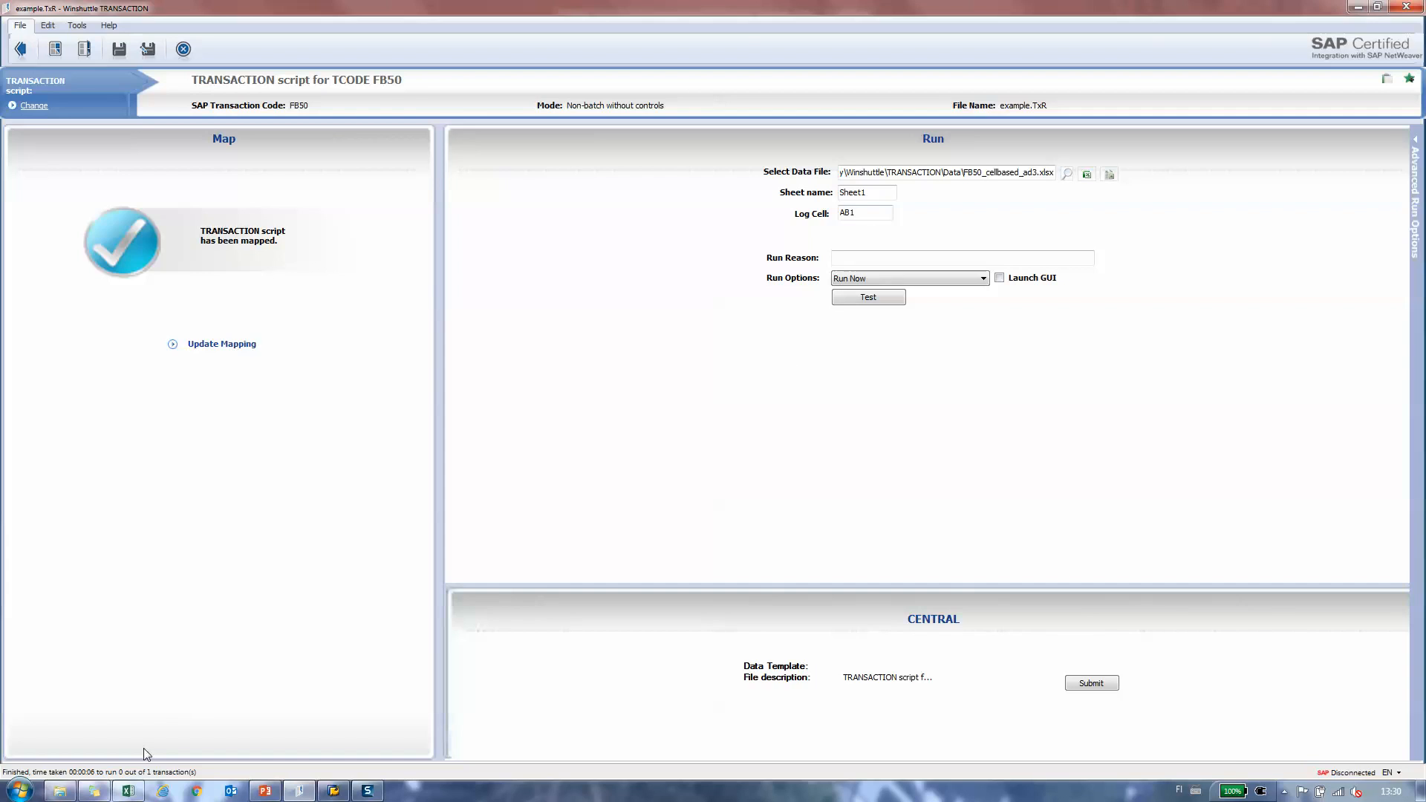
Close the outdated FB50_cellbased_ad3 workbook and reopen the script's data file full-size to check its Log Info
left_click(130, 789)
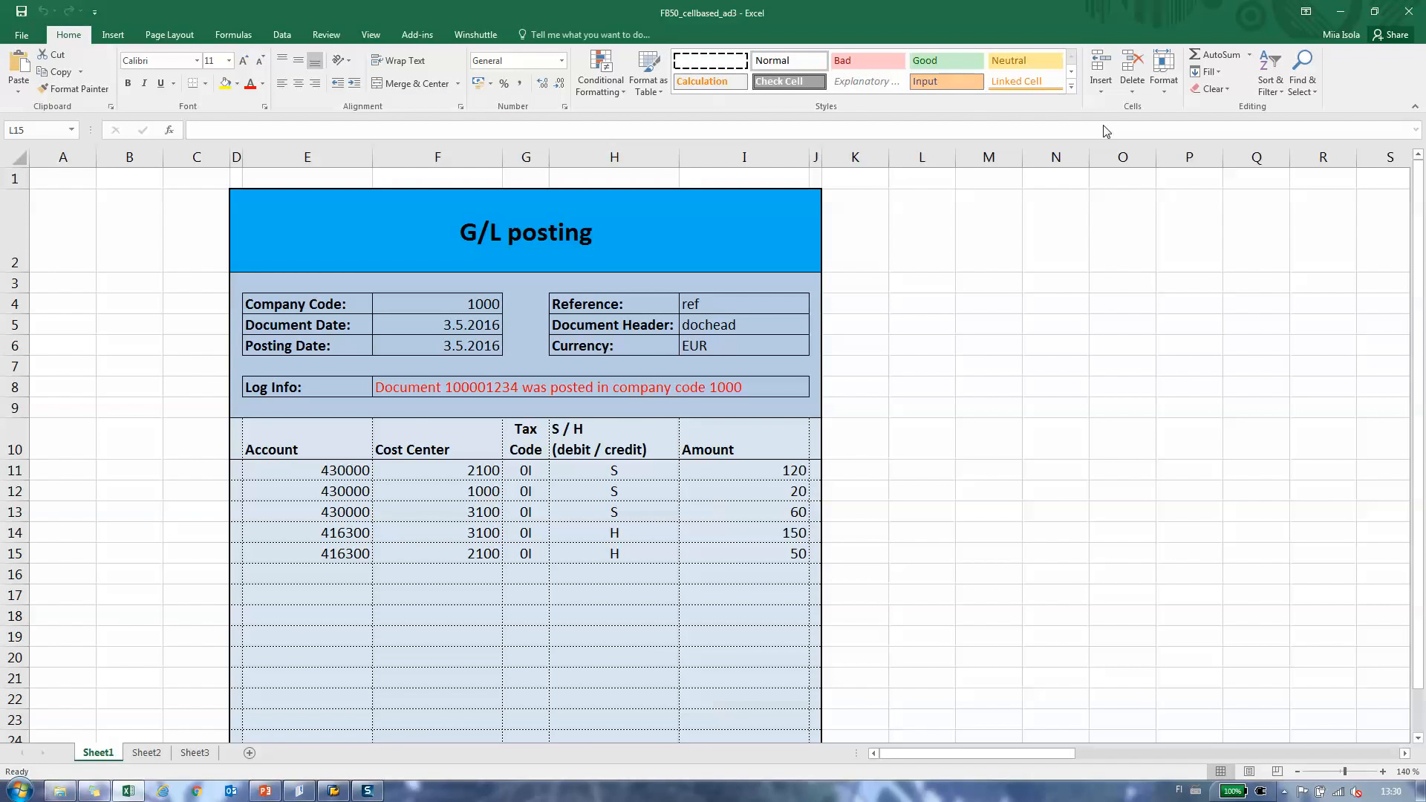
left_click(1409, 12)
left_click(1086, 176)
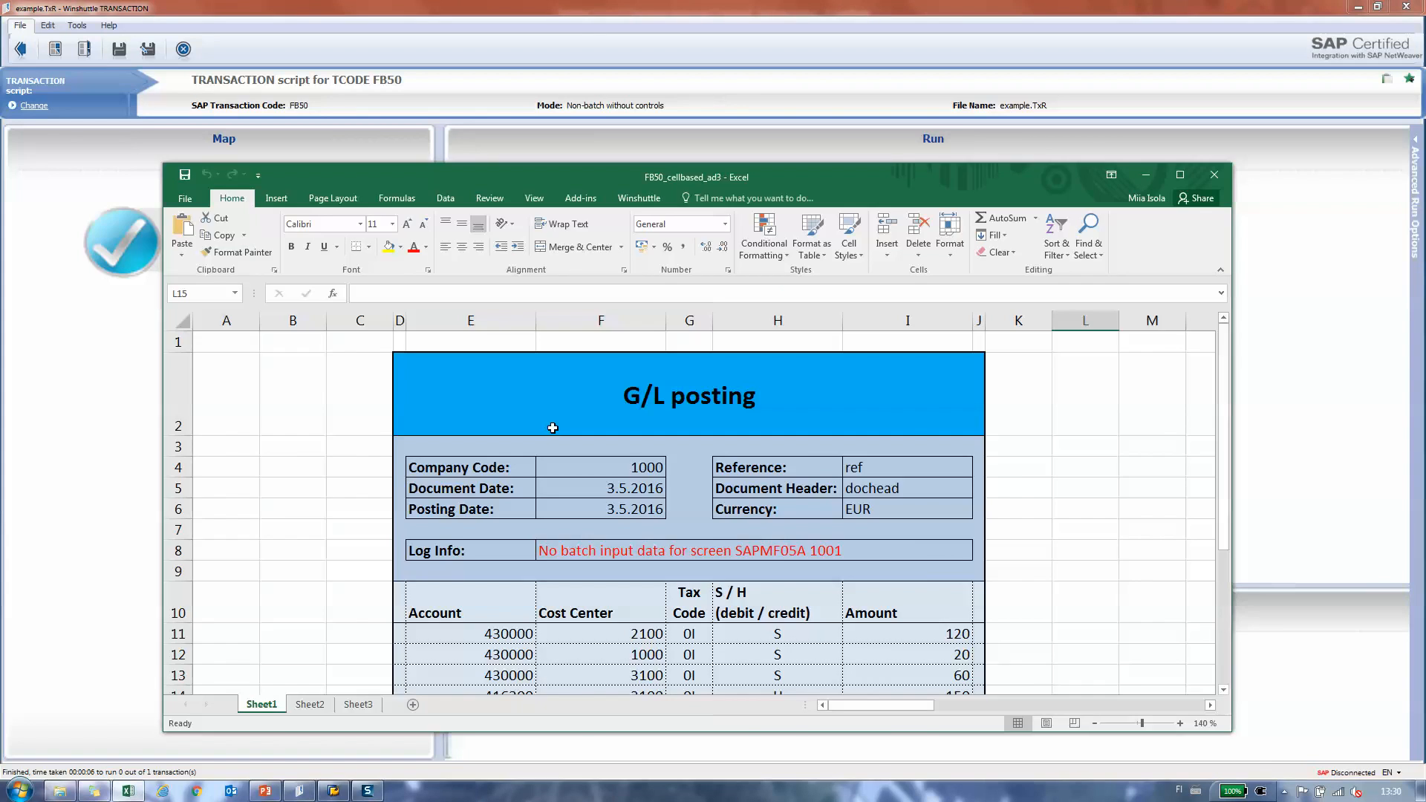
left_click(1181, 177)
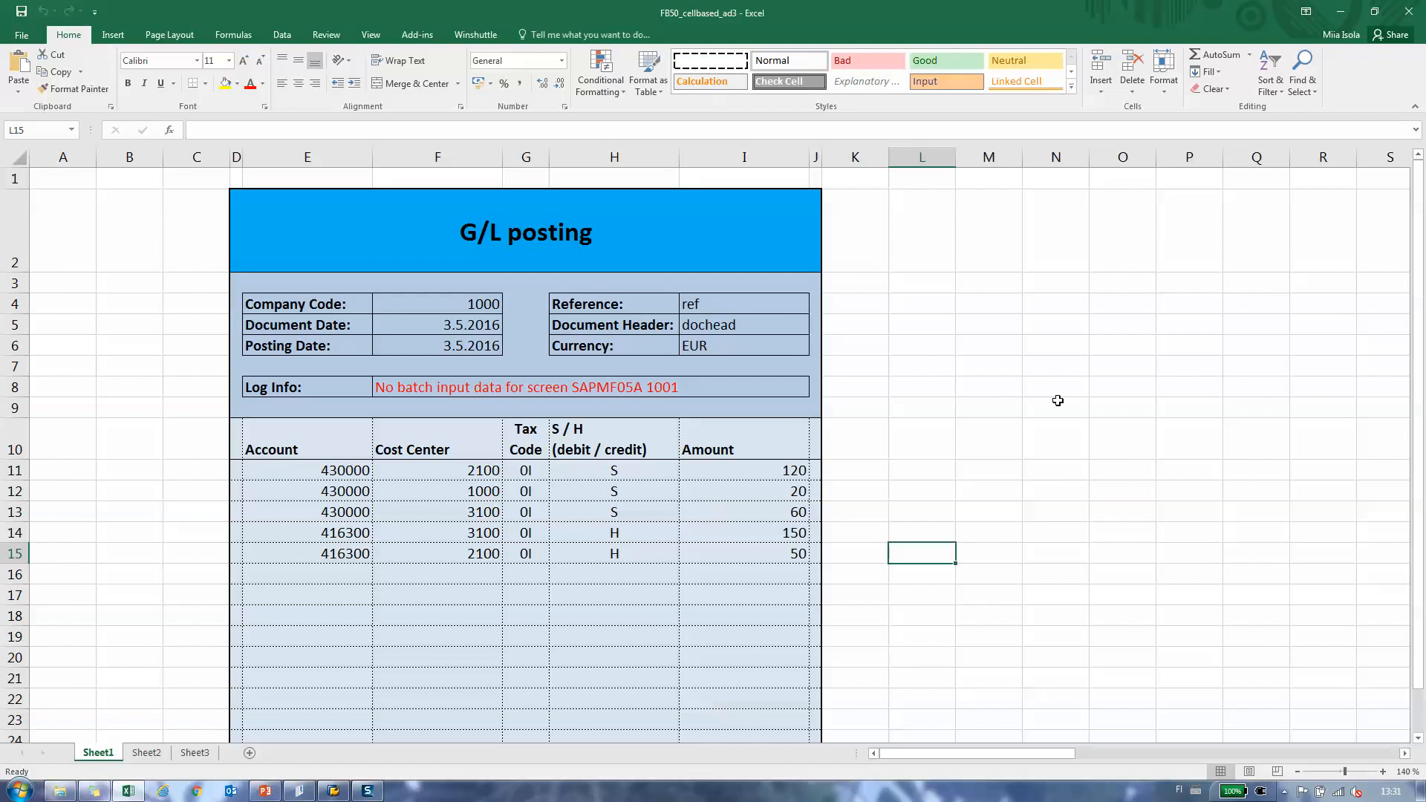
In Winshuttle's expert mapping, open the properties of the company code dialog screen SAPLACHD-1000, and save the script
left_click(299, 792)
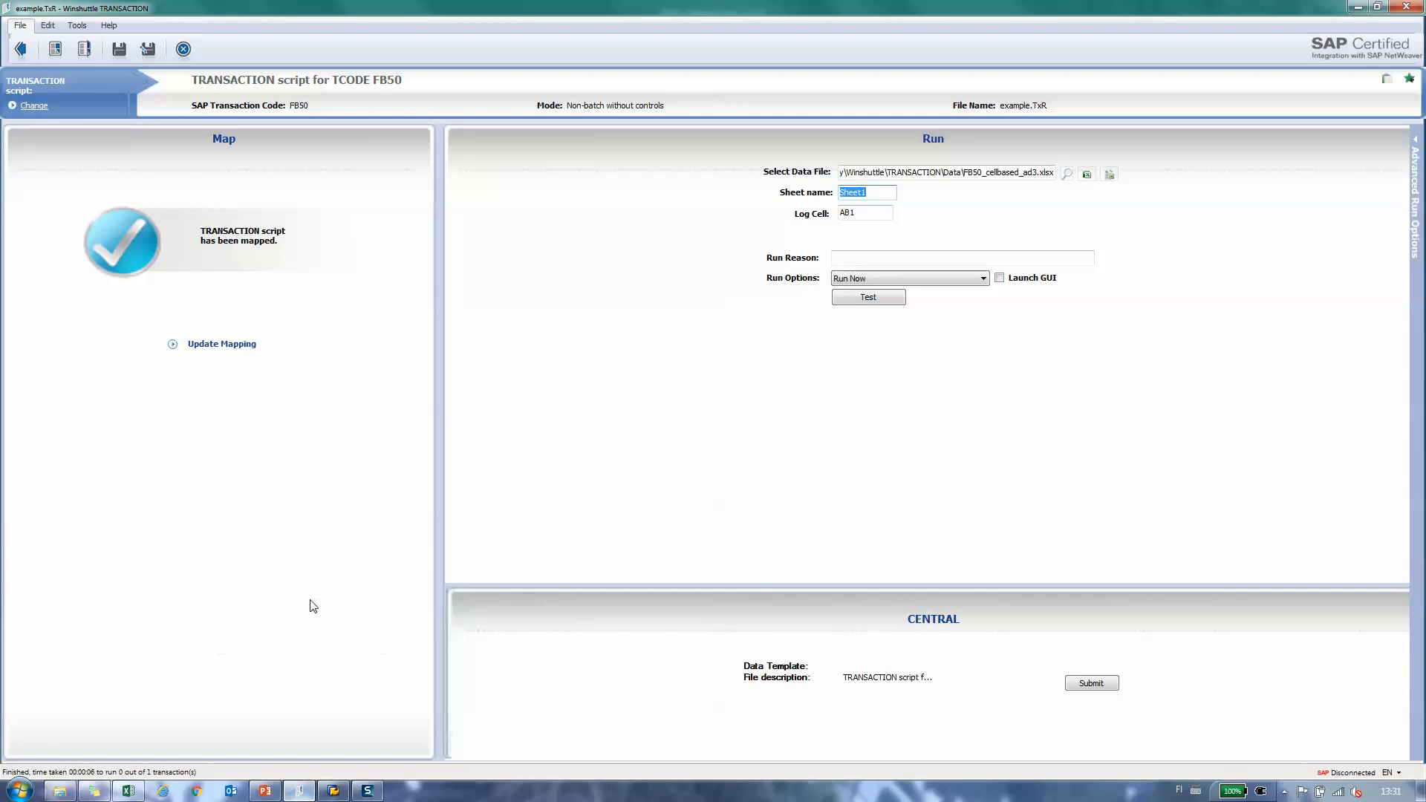
left_click(234, 348)
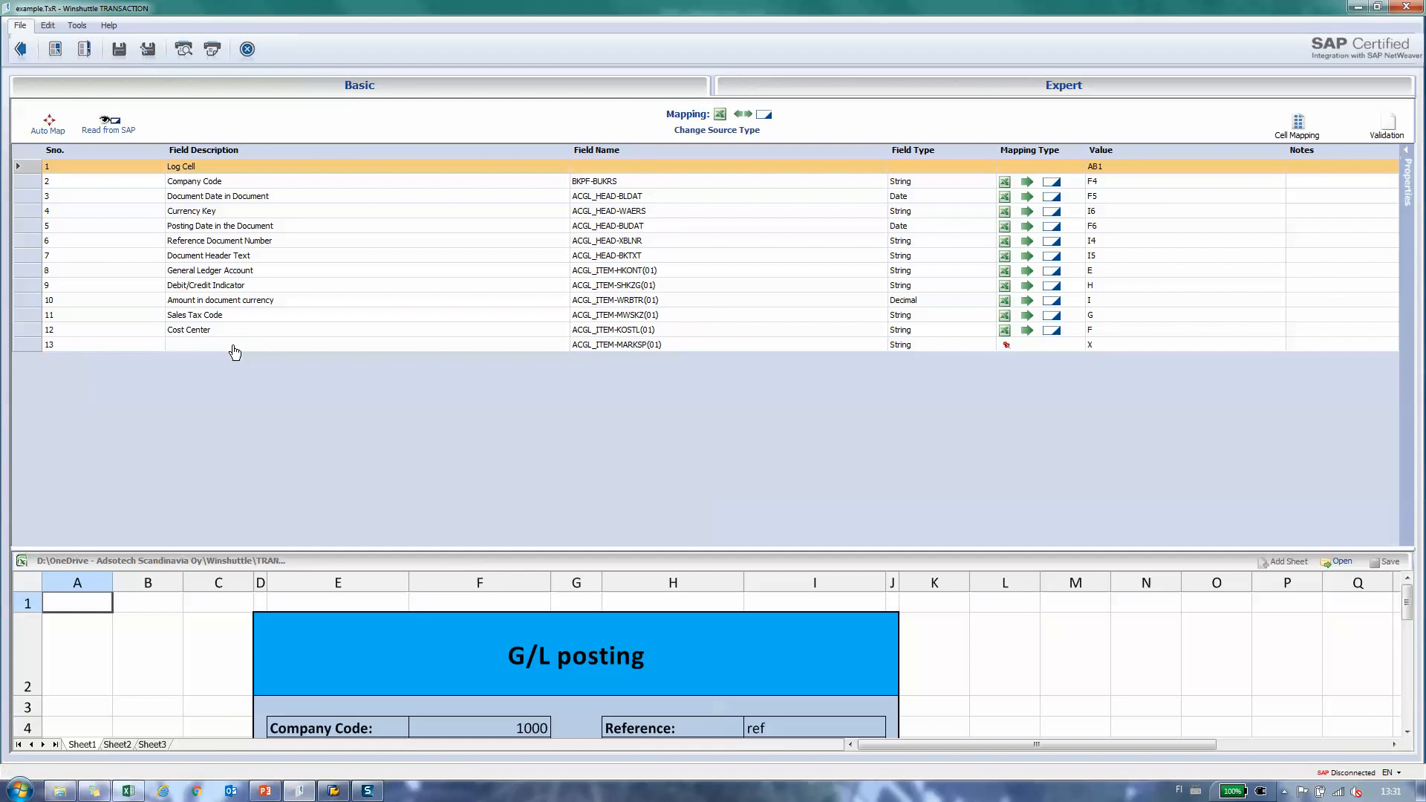
left_click(798, 95)
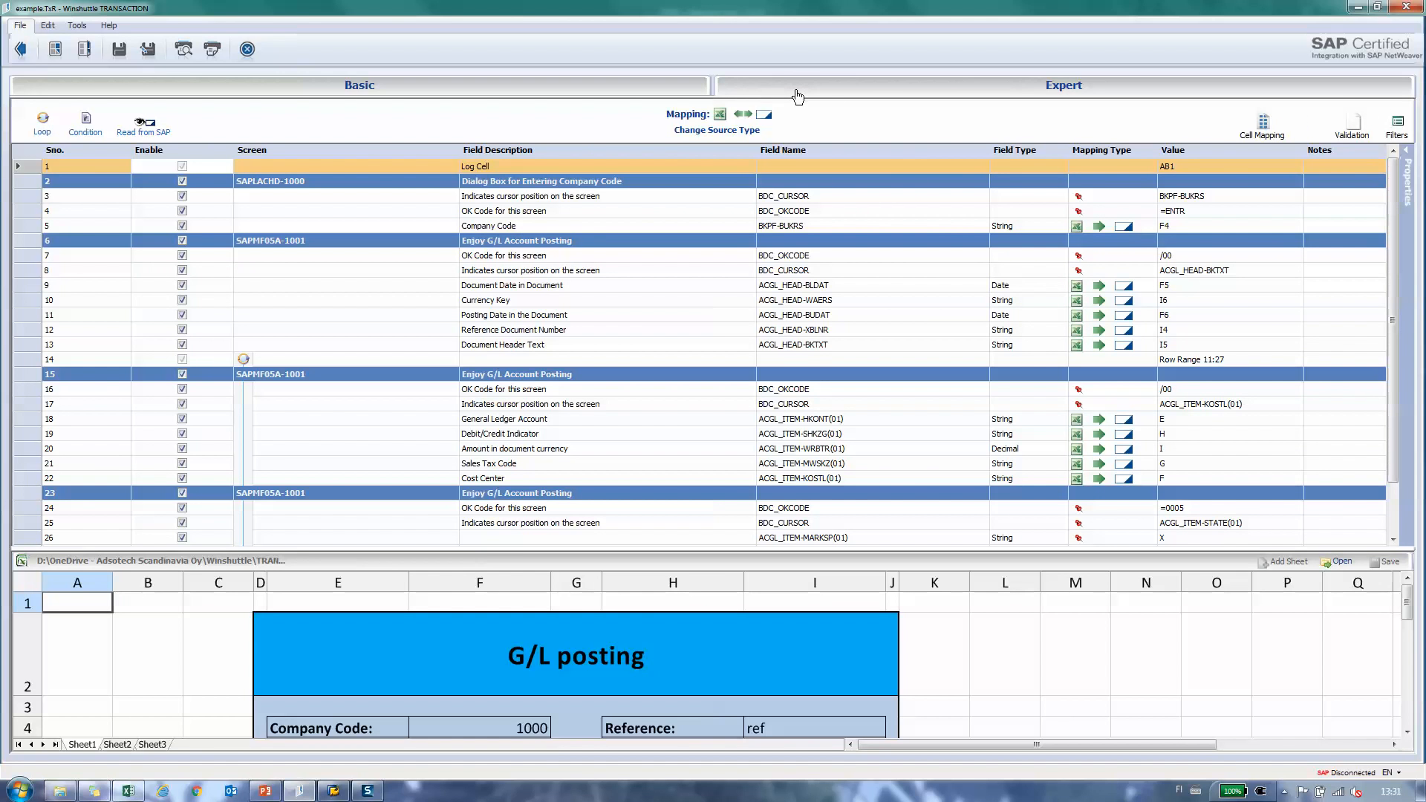
left_click(312, 186)
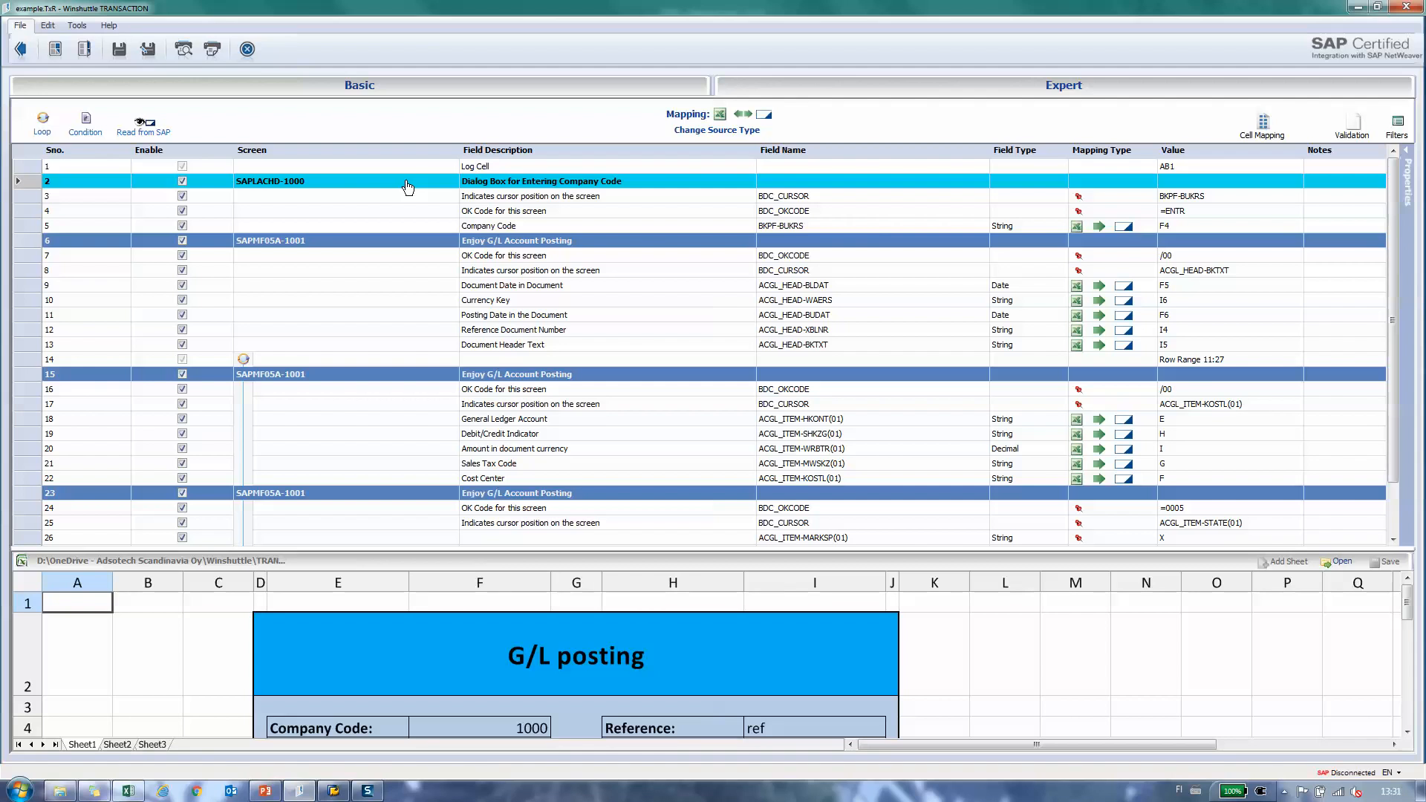
left_click(1410, 247)
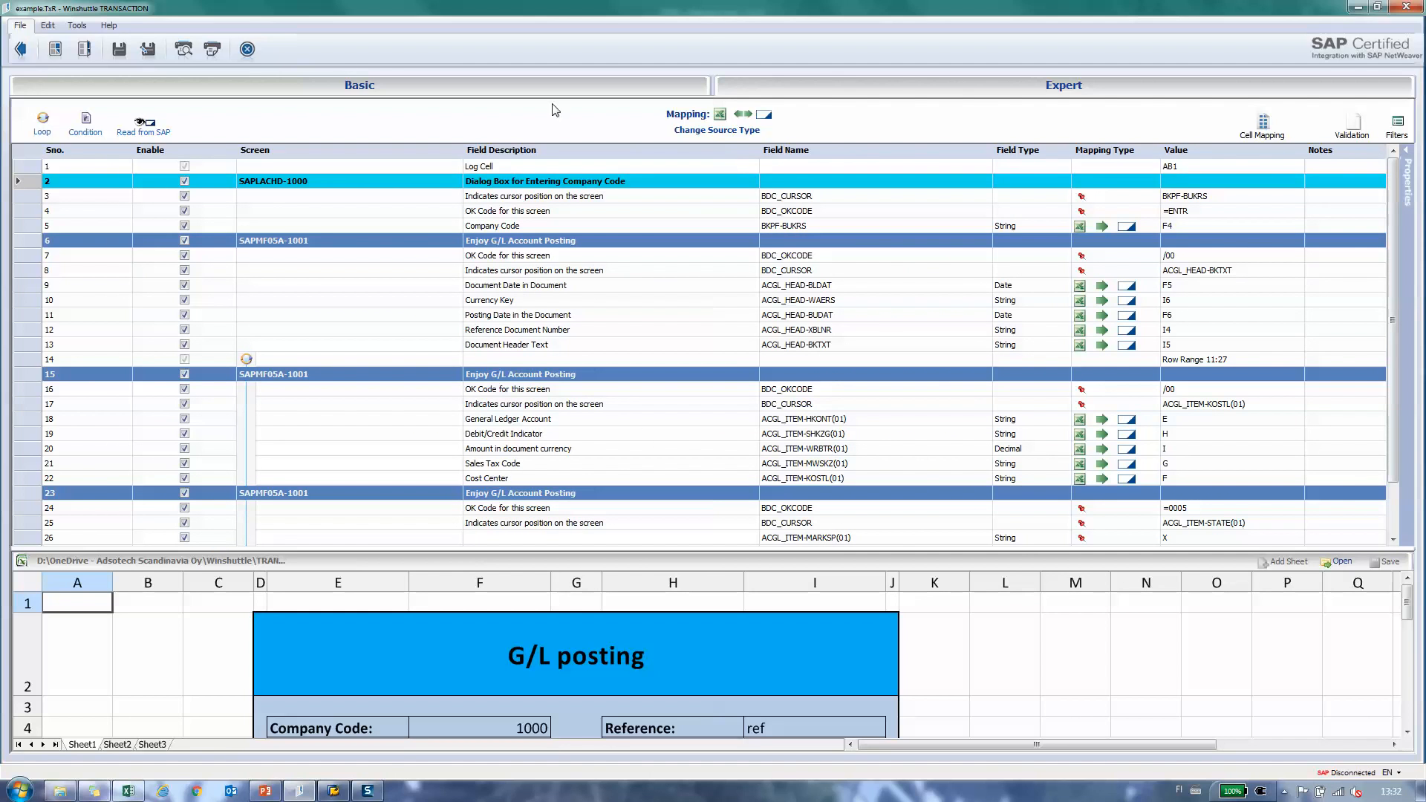
left_click(121, 50)
left_click(19, 51)
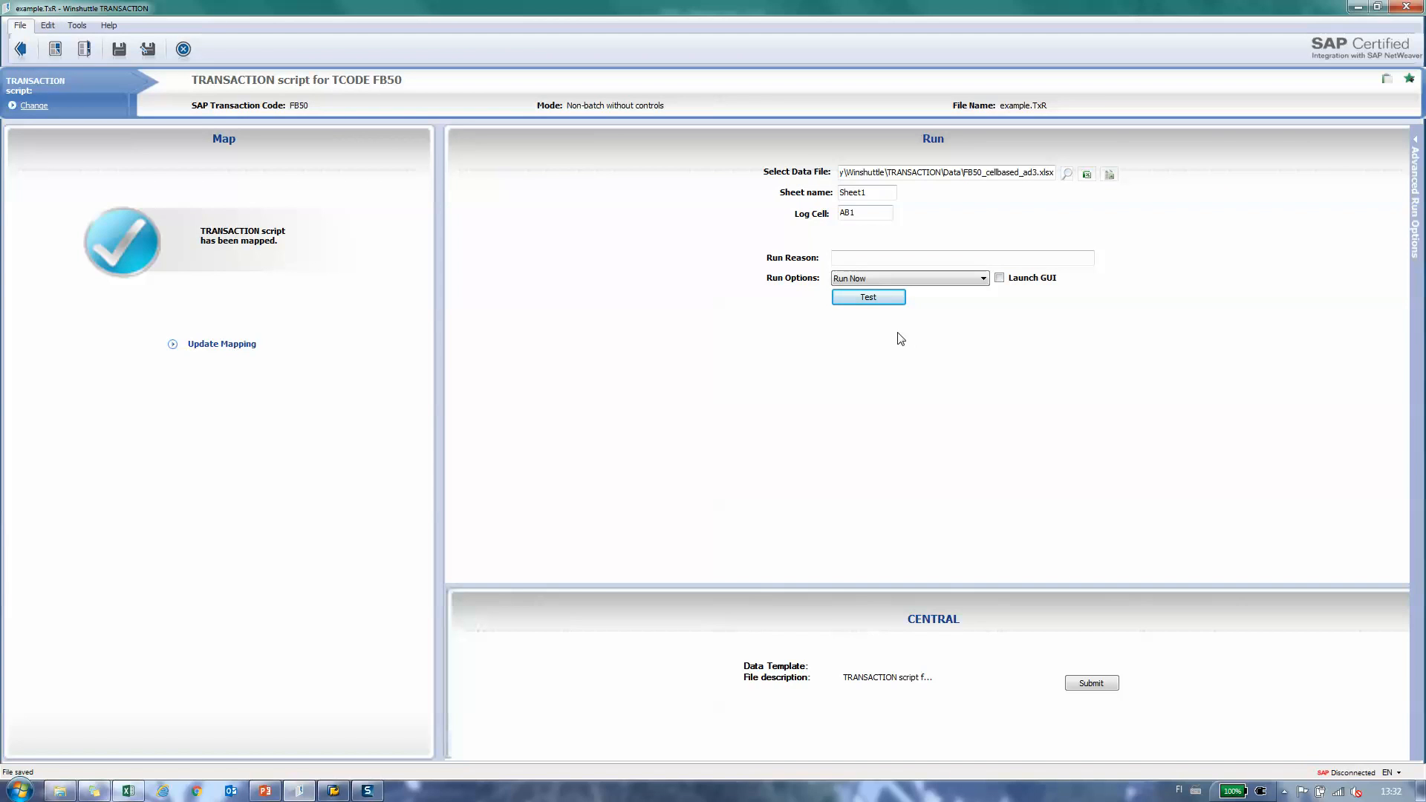
Test-run the saved FB50 script again, accepting the SAP logon
left_click(861, 300)
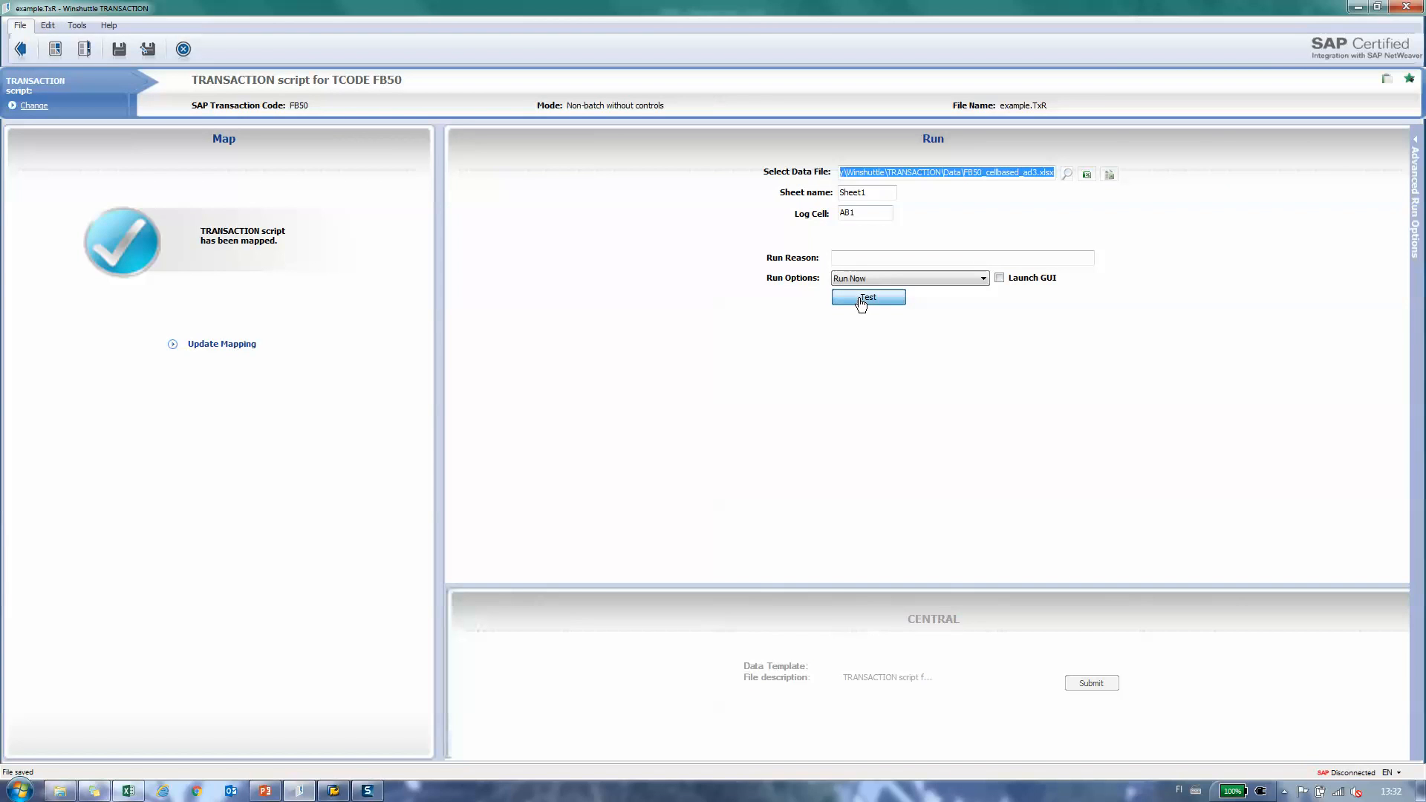
left_click(799, 348)
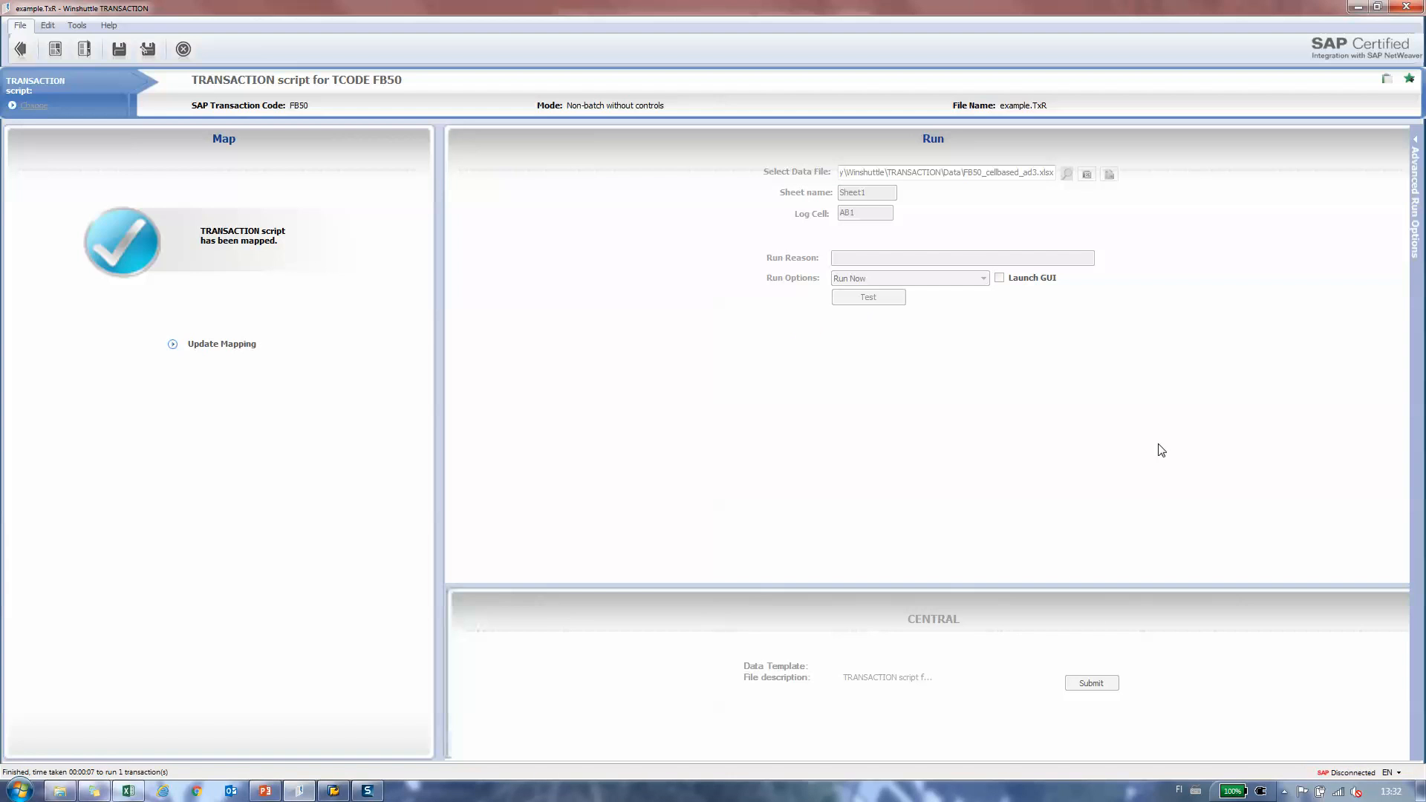
Reopen the FB50_cellbased_ad3 data file in place of the outdated copy to check its Log Info, and close it with changes saved
left_click(1088, 175)
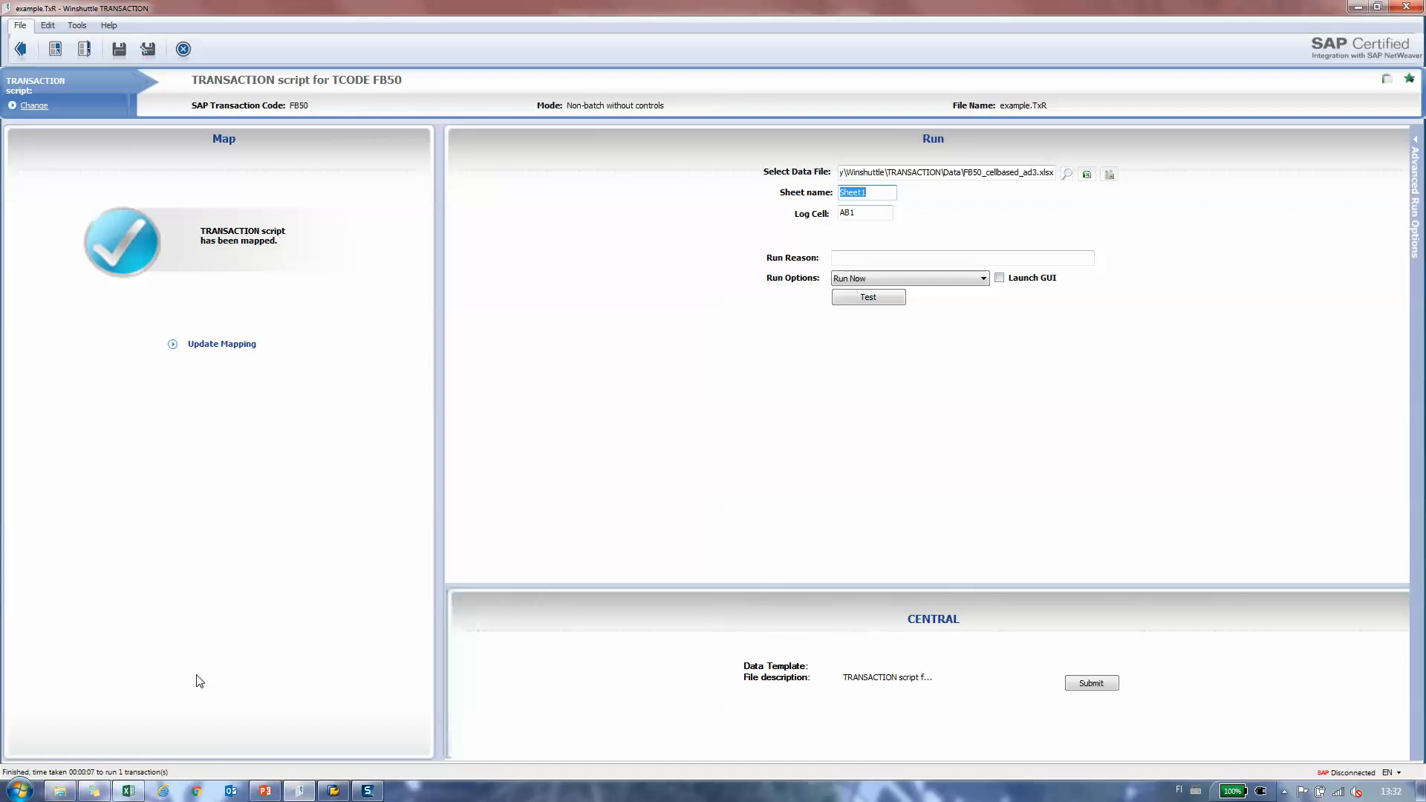
left_click(131, 791)
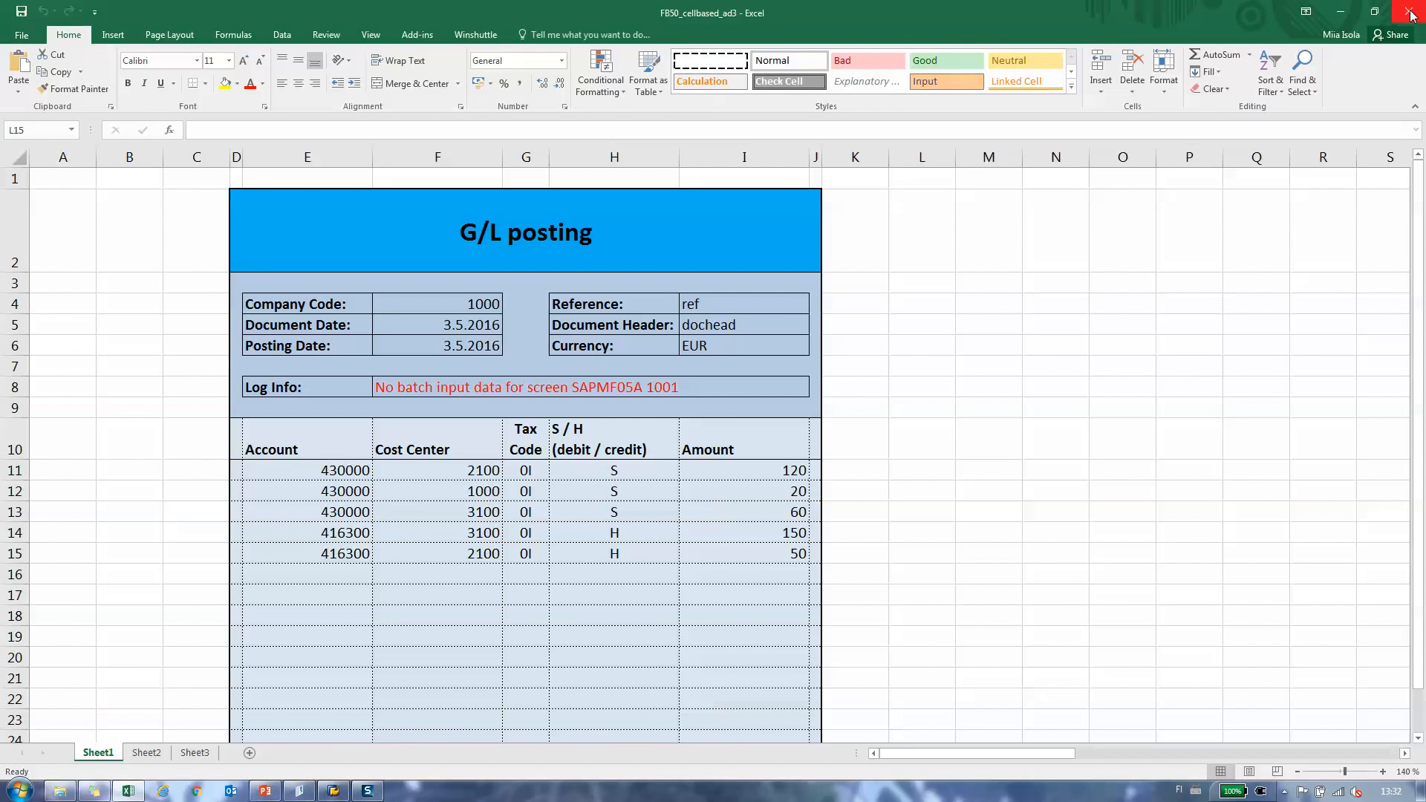
key("alt+Tab")
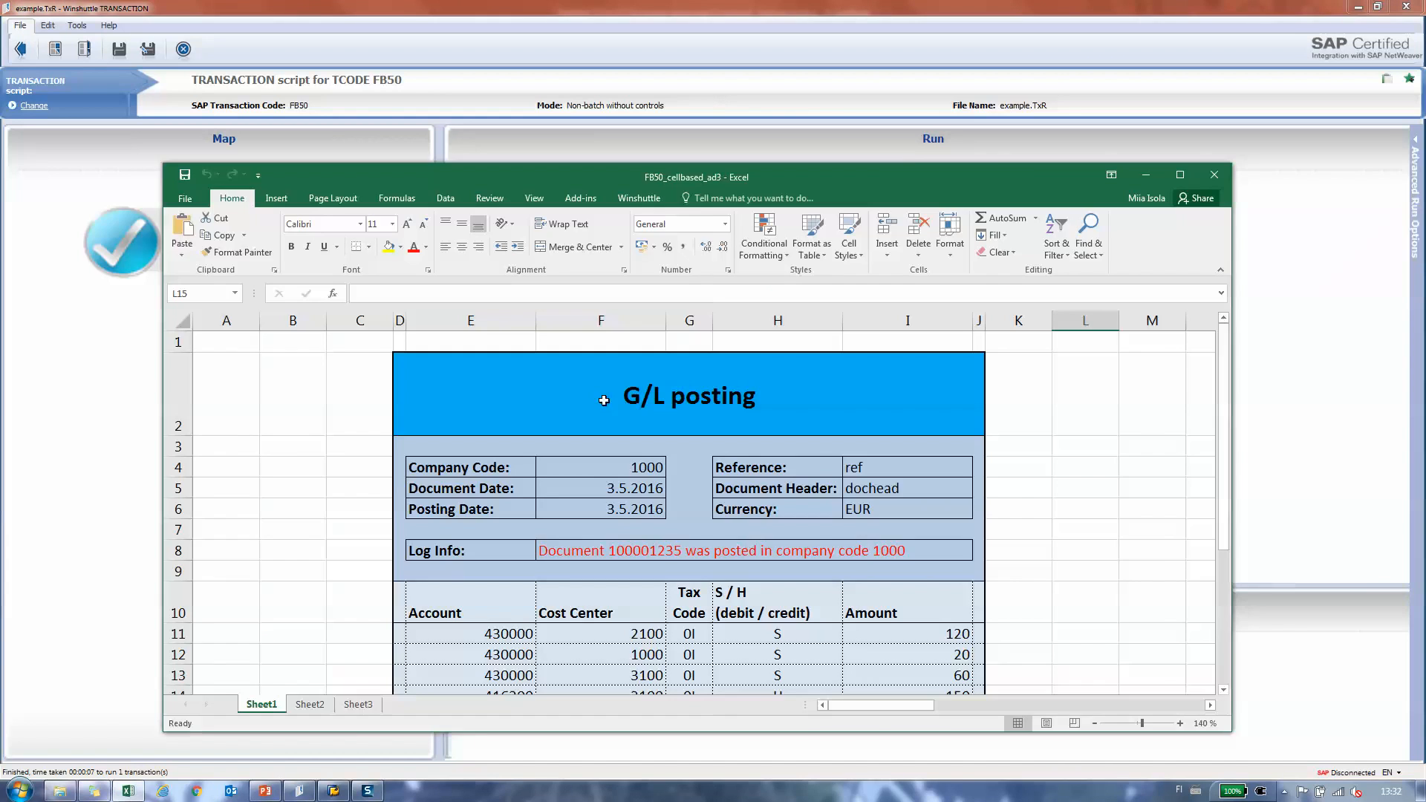
left_click(1180, 175)
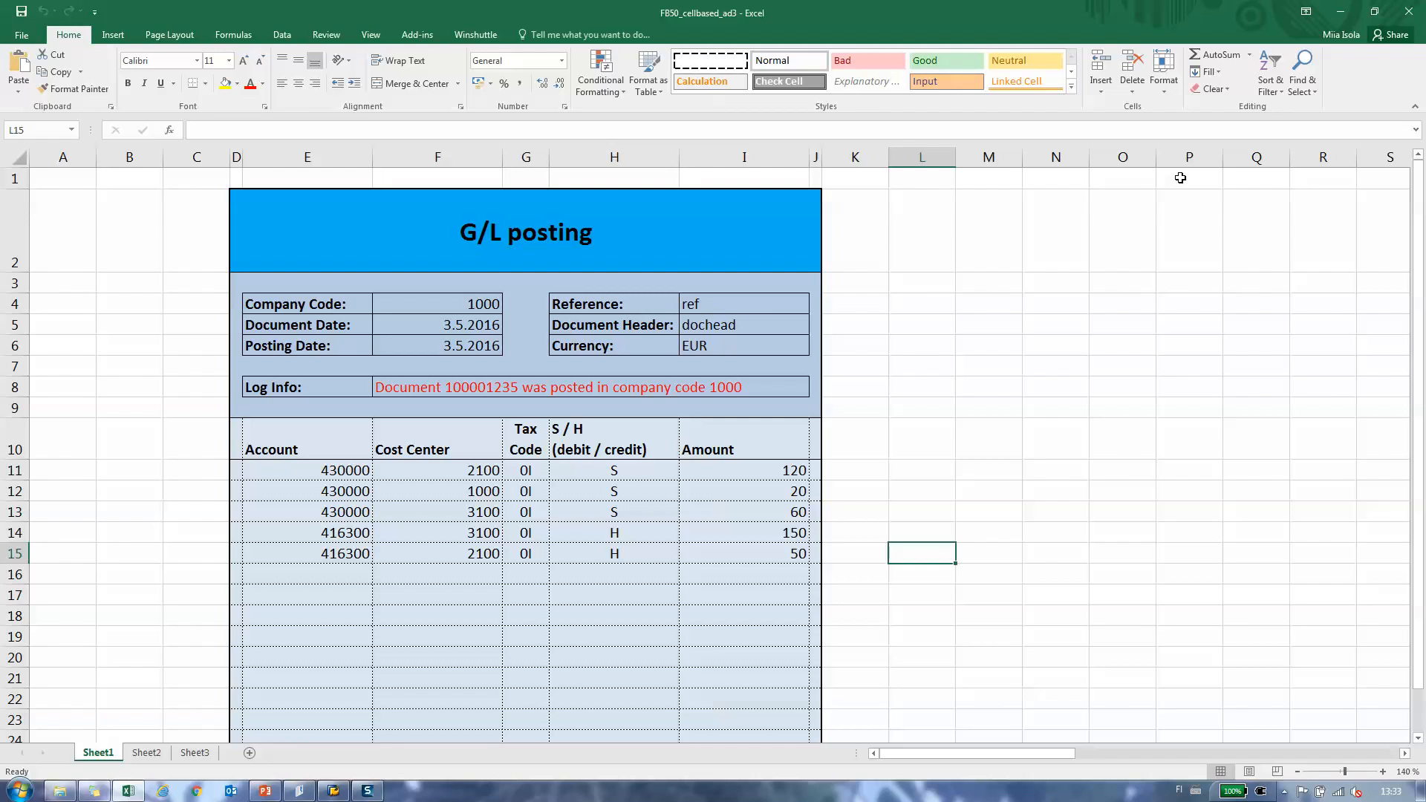
left_click(1405, 16)
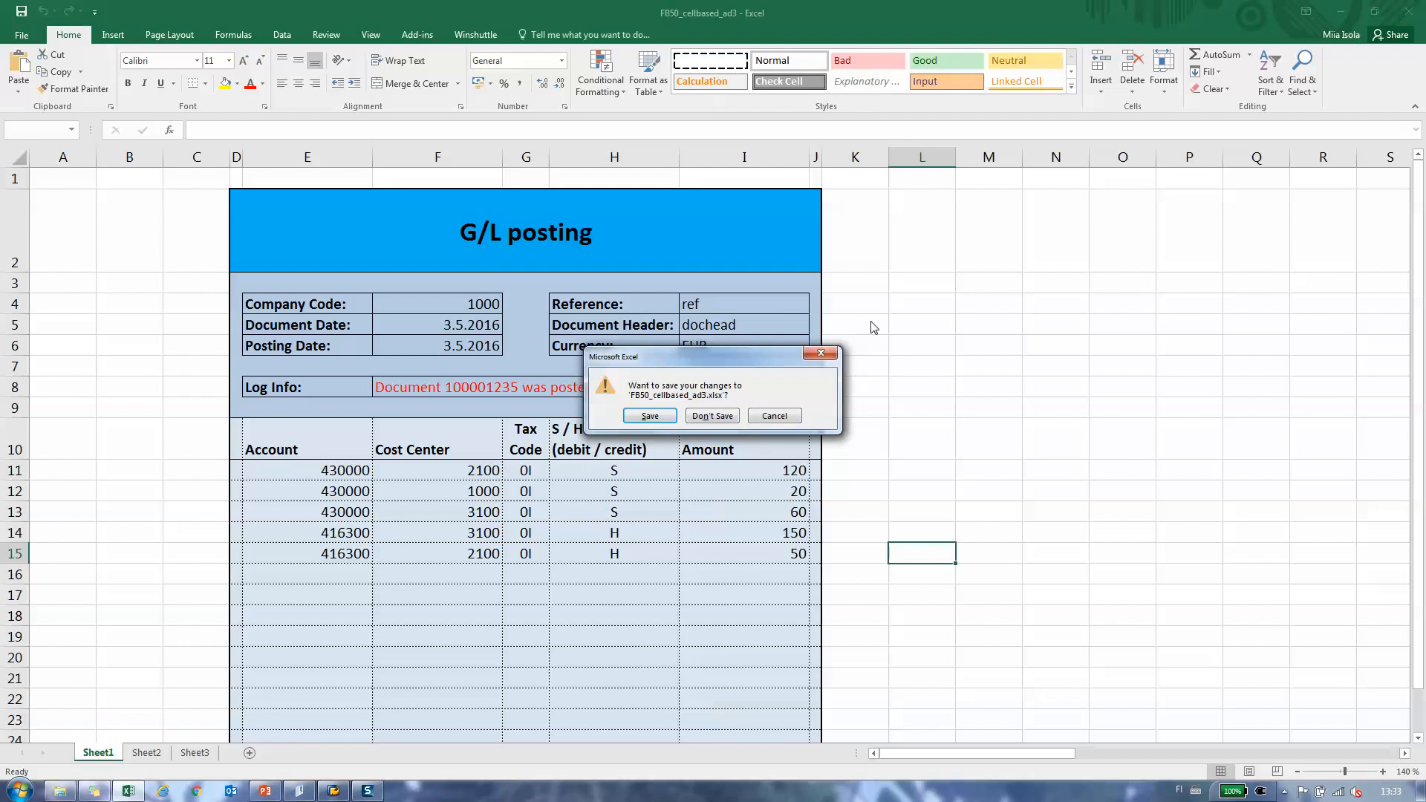
left_click(651, 416)
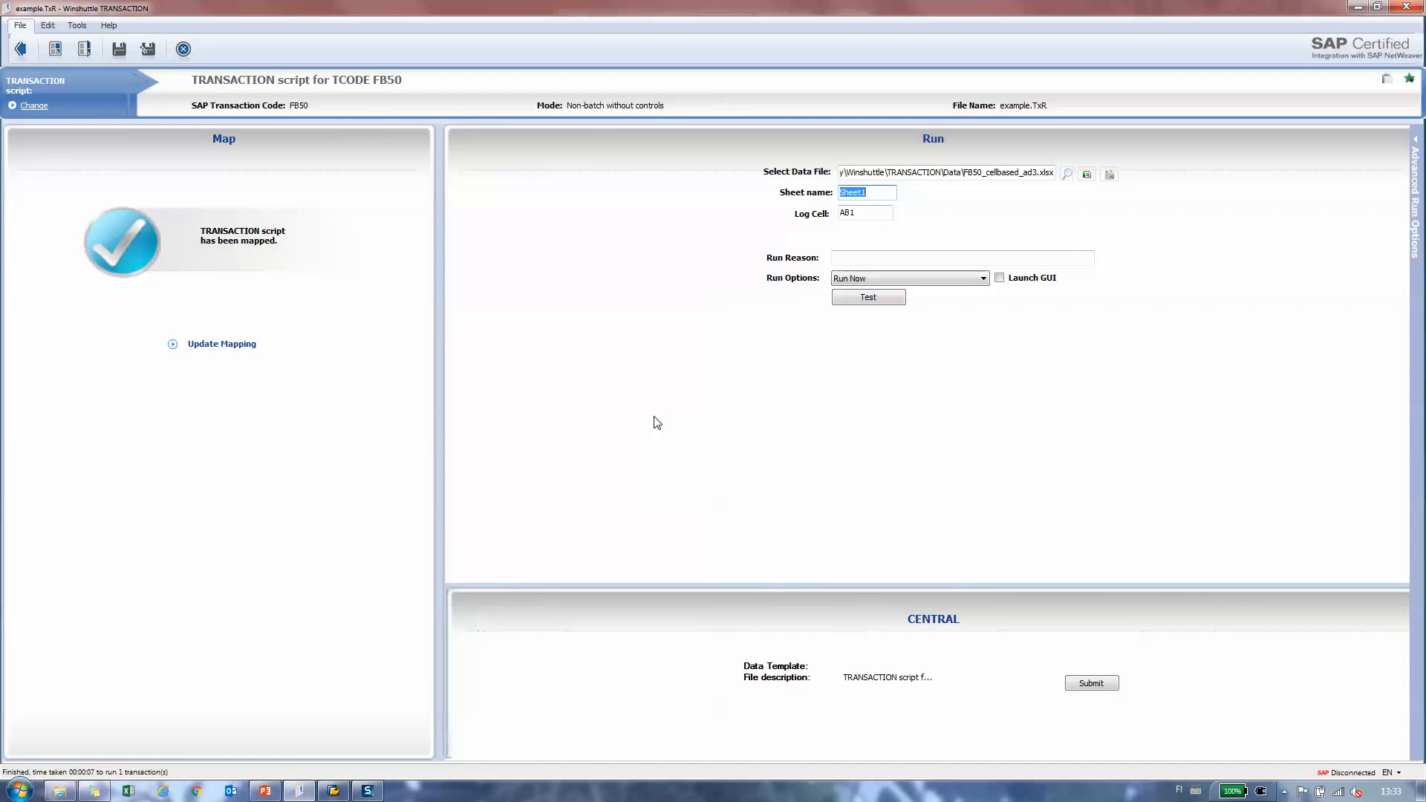
Log on to the WE6 Winshuttle system in SAP Logon with the user name and password, and start transaction FB50
left_click(326, 792)
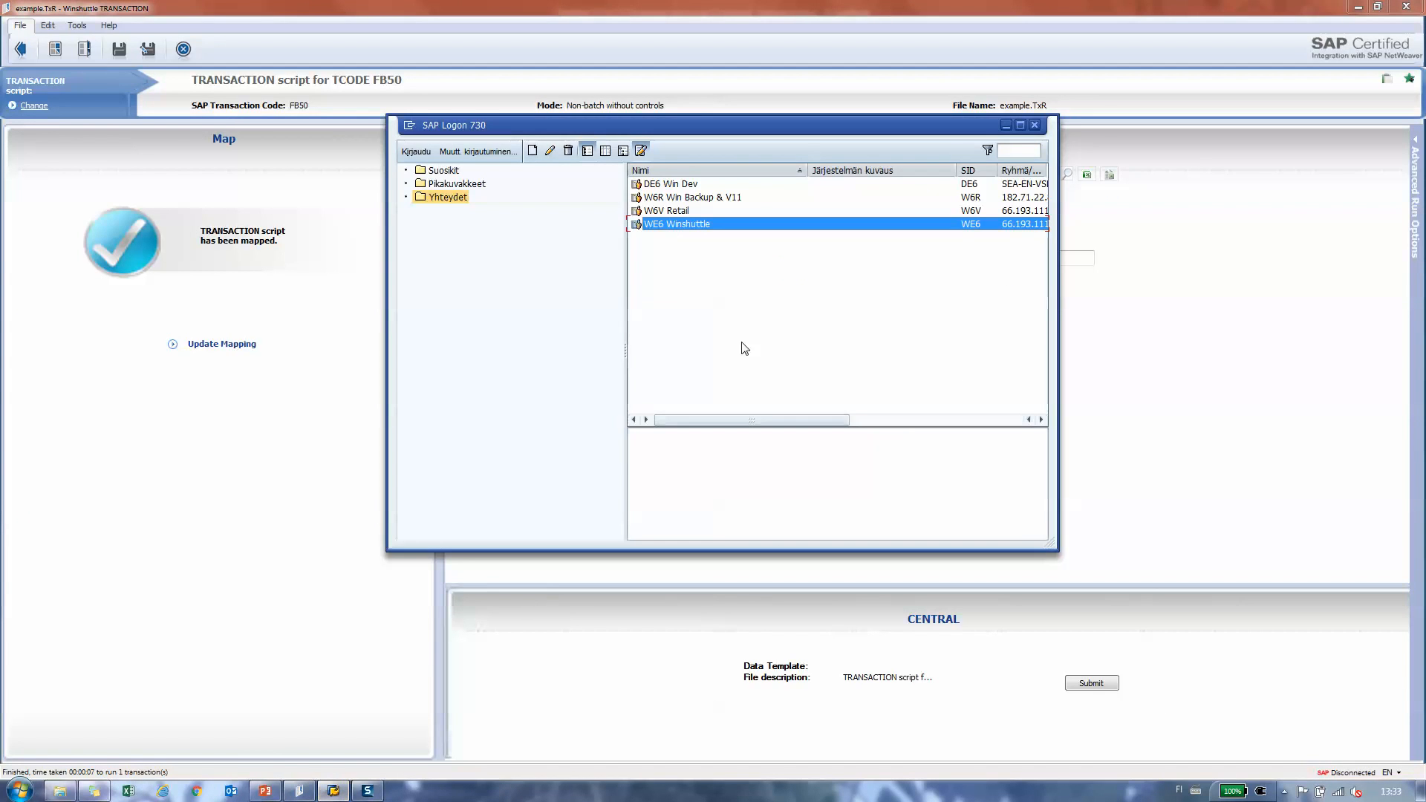
double_click(698, 225)
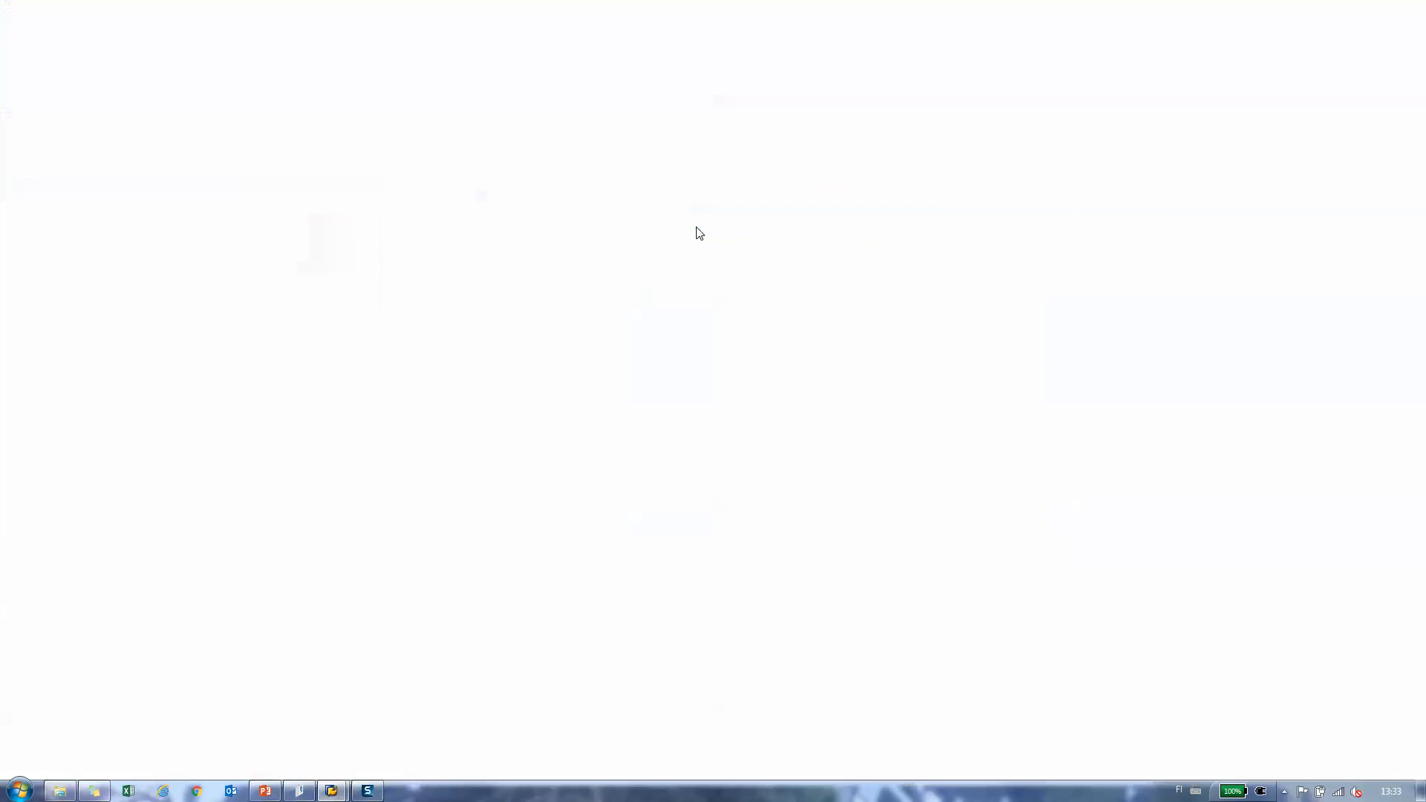
type("adsot3")
key("Tab")
key("Return")
type("fb50")
key("Return")
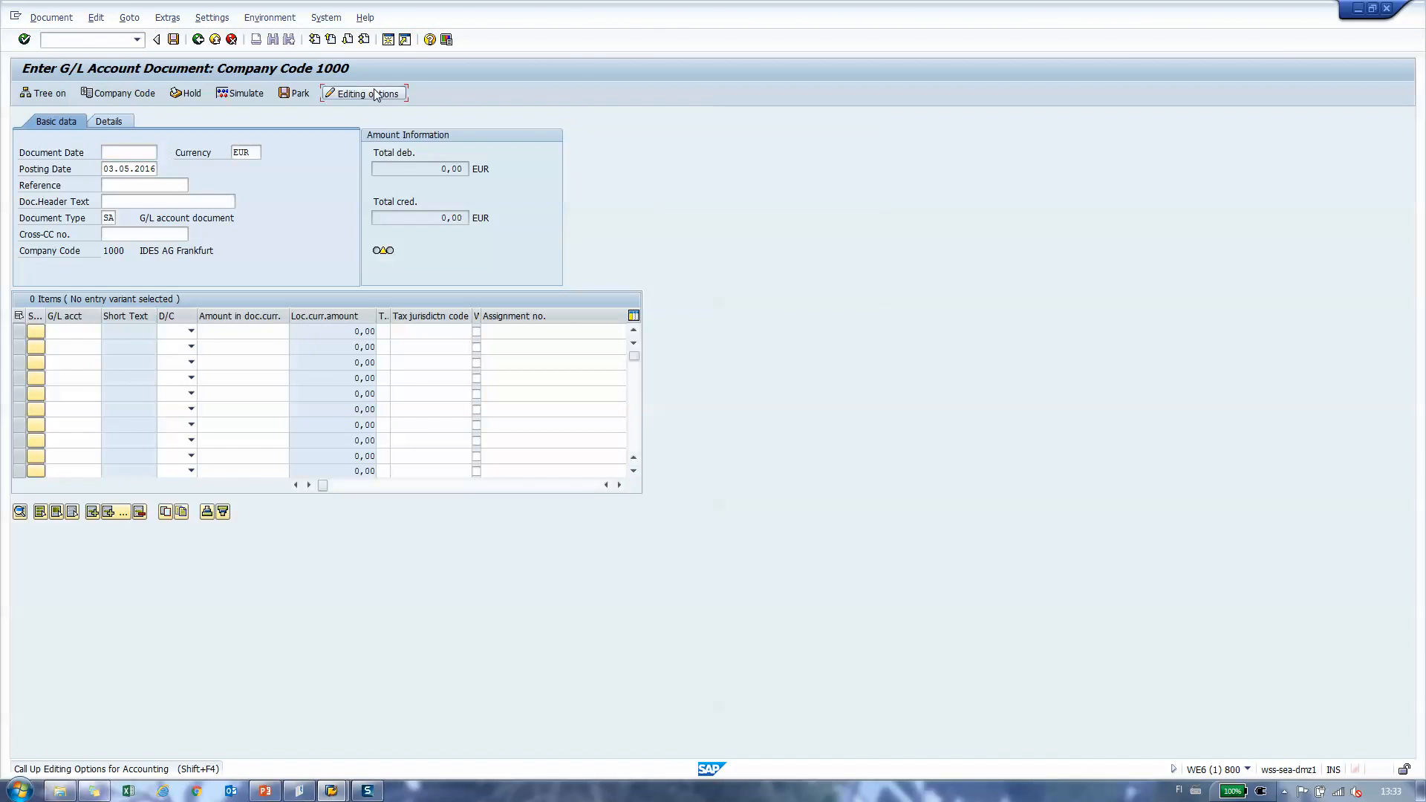
Enable No Company Code Proposal in the accounting editing options, save it, and exit FB50 without keeping the document
left_click(373, 92)
left_click(268, 251)
left_click(173, 38)
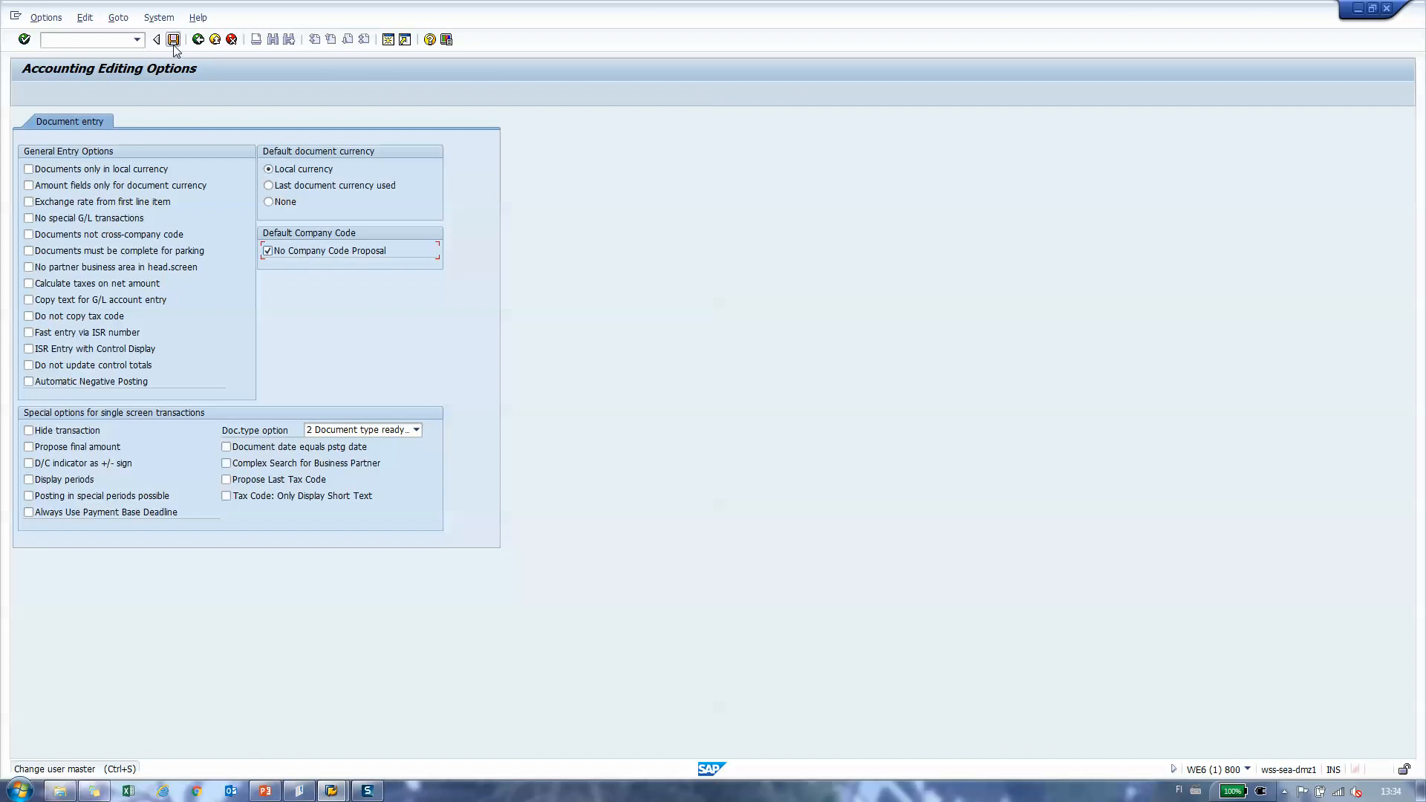
left_click(215, 39)
left_click(215, 39)
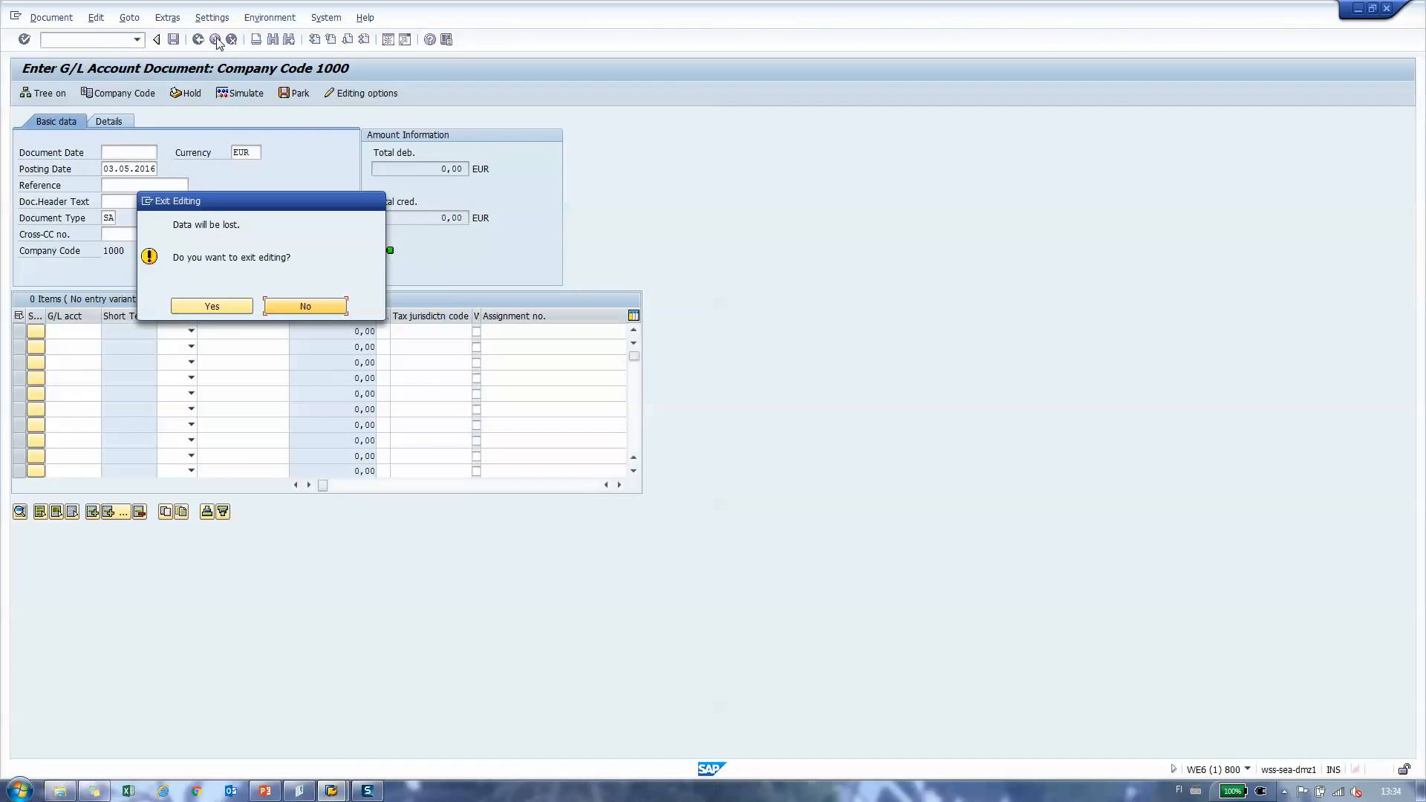
left_click(213, 306)
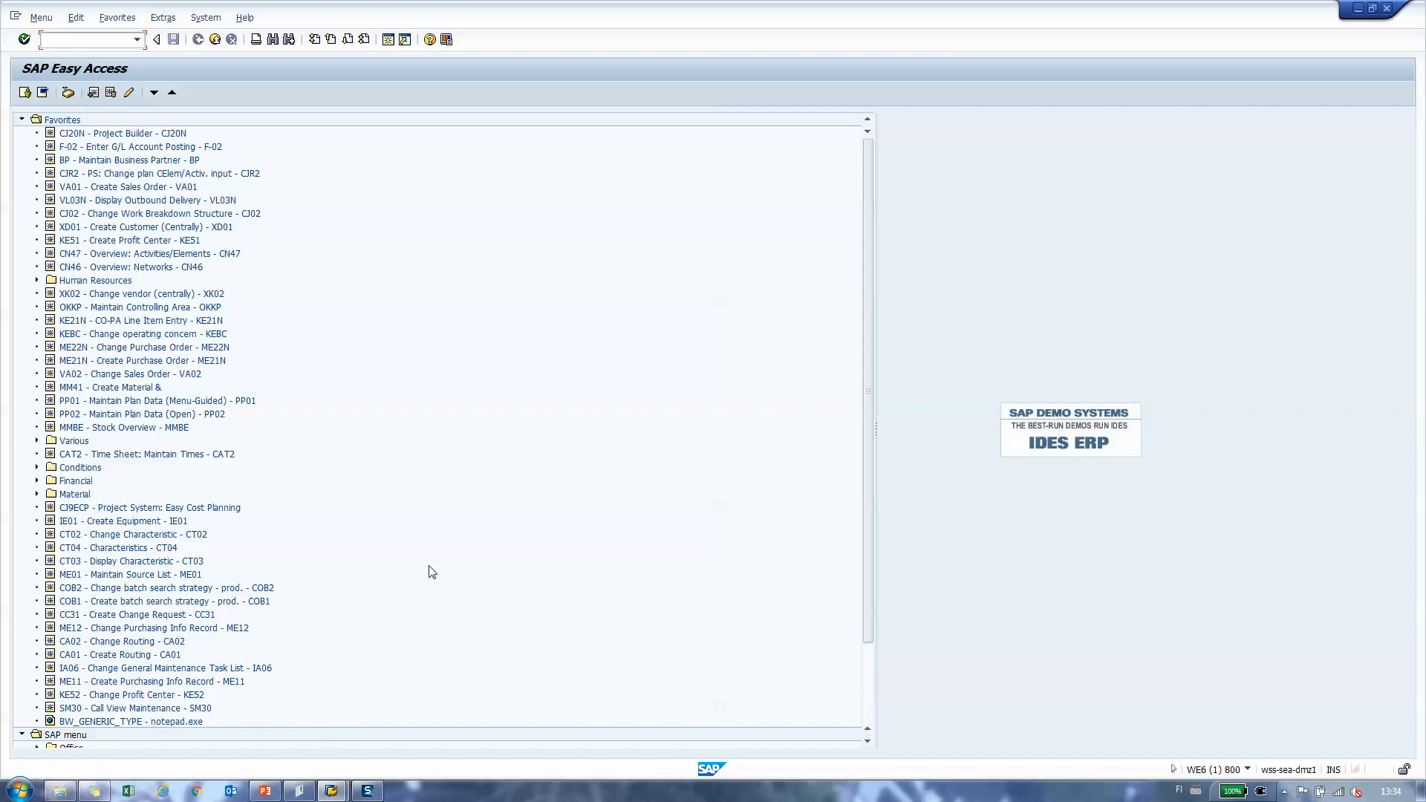
Return to Winshuttle TRANSACTION and test-run the FB50 script with the changed SAP editing option, accepting the logon
left_click(299, 791)
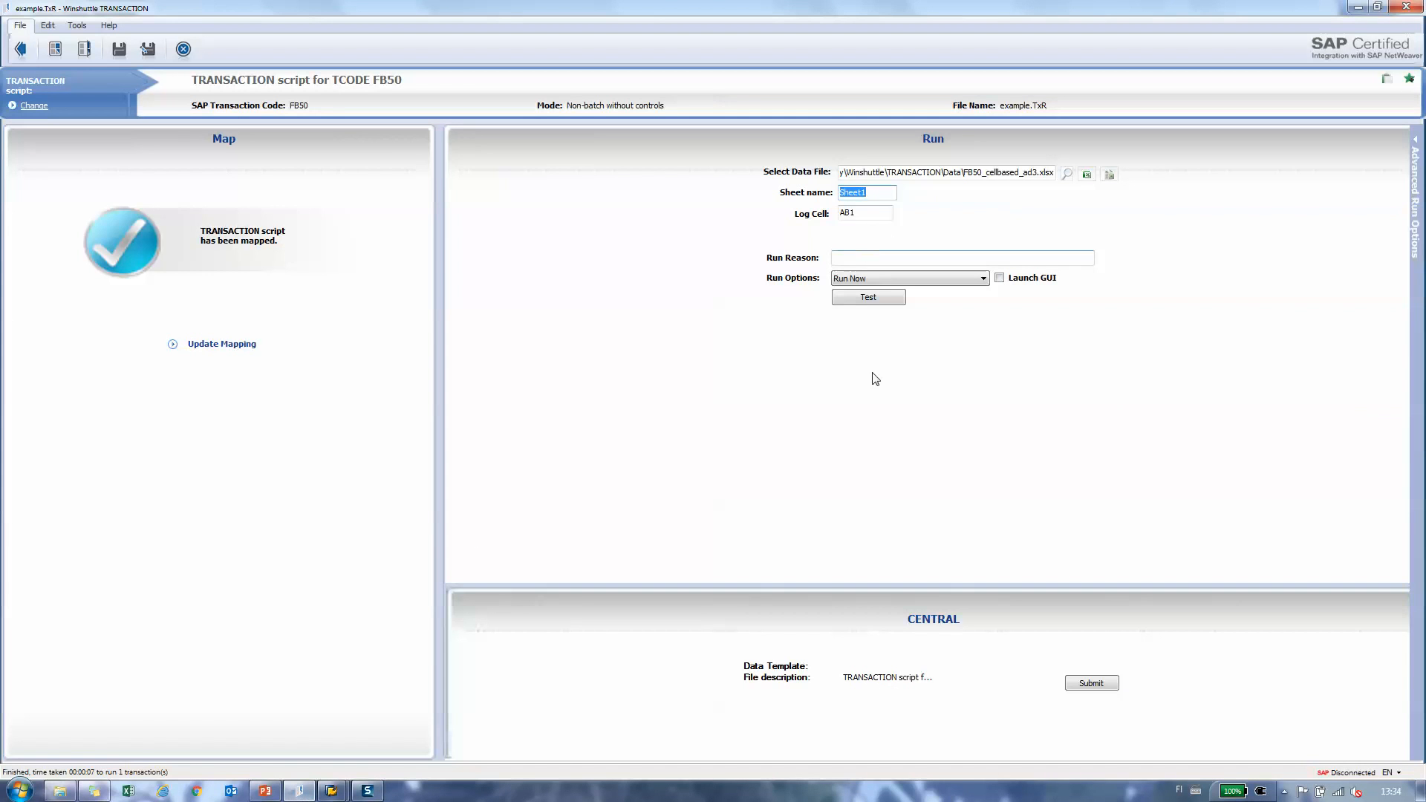
left_click(881, 301)
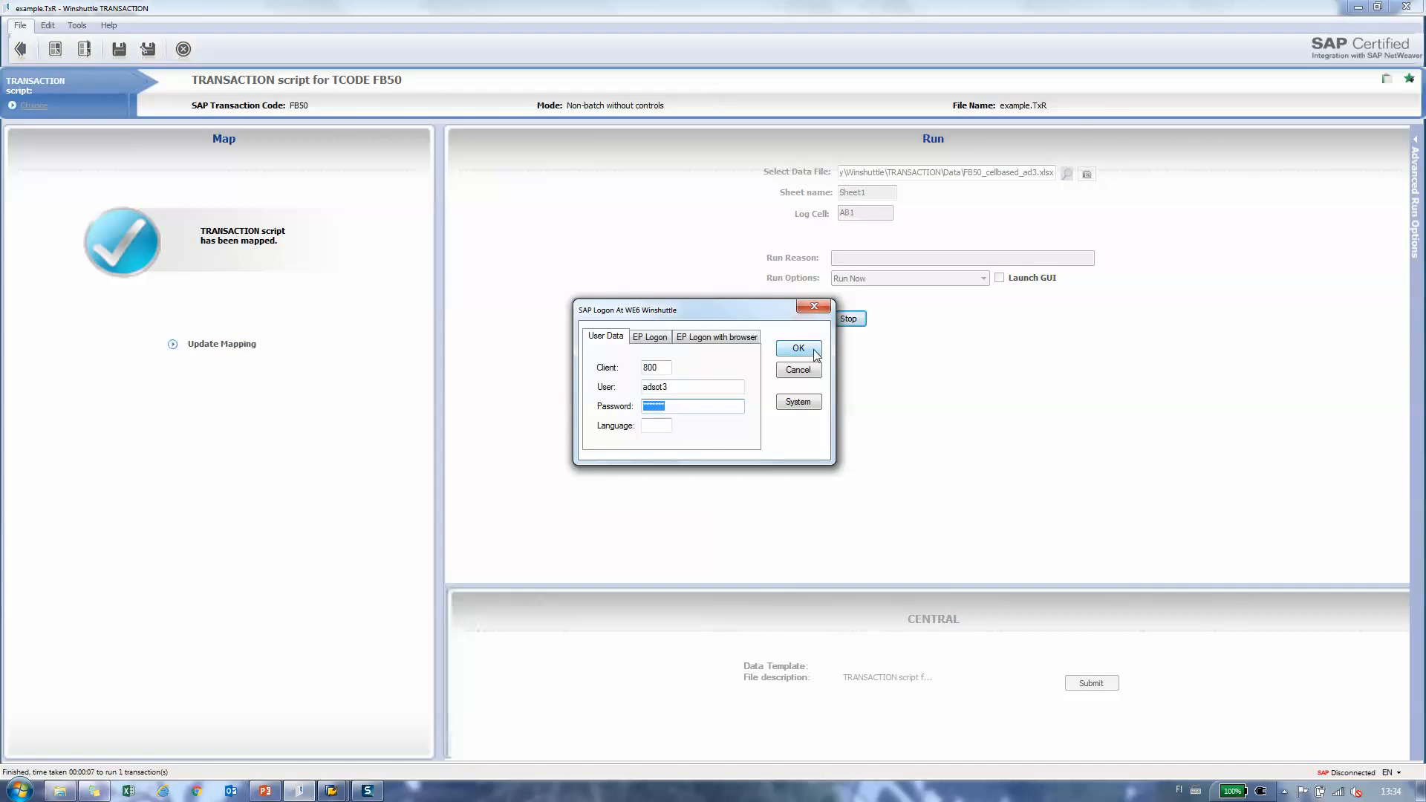
key("Return")
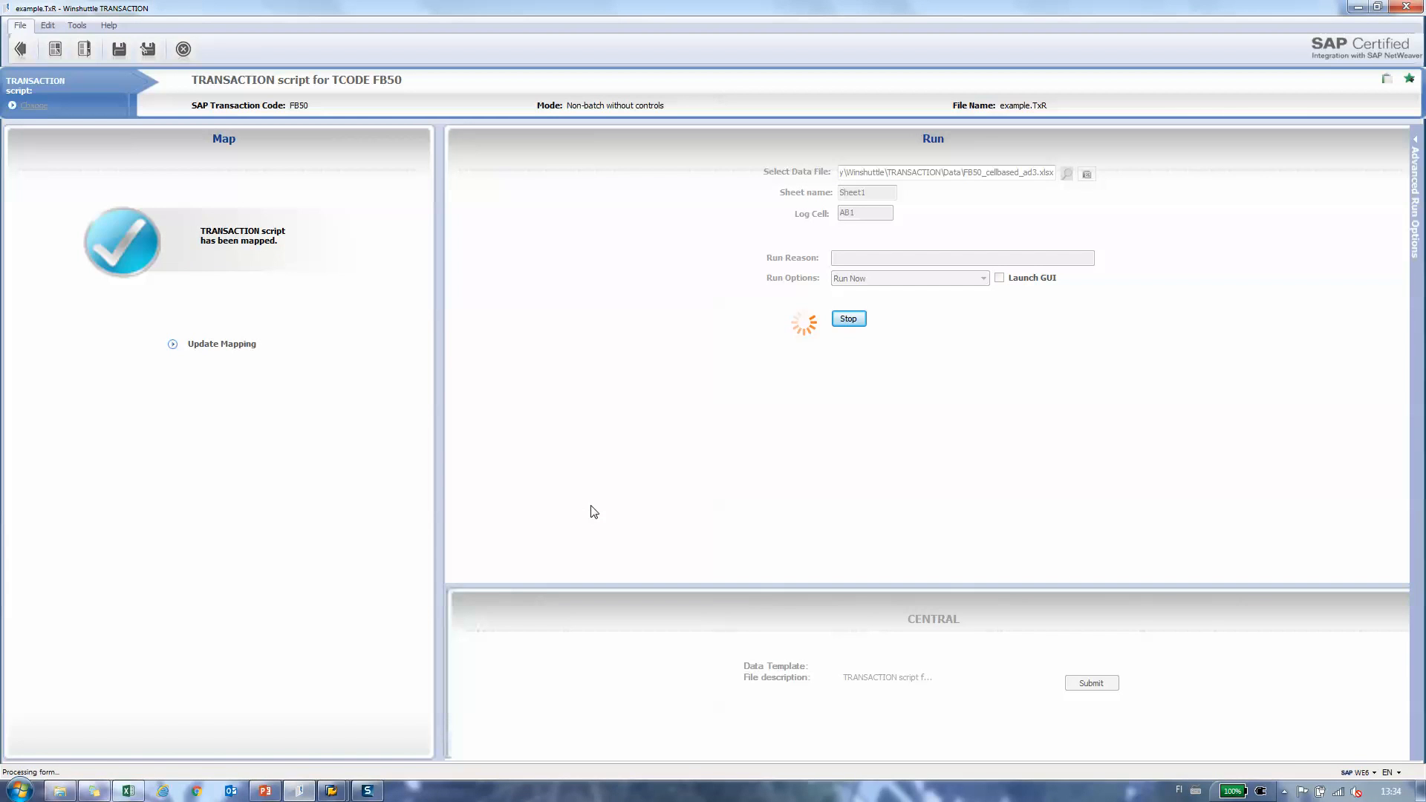
Close the old data workbook and open the newly written one full-size to review the posting's Log Info
left_click(130, 792)
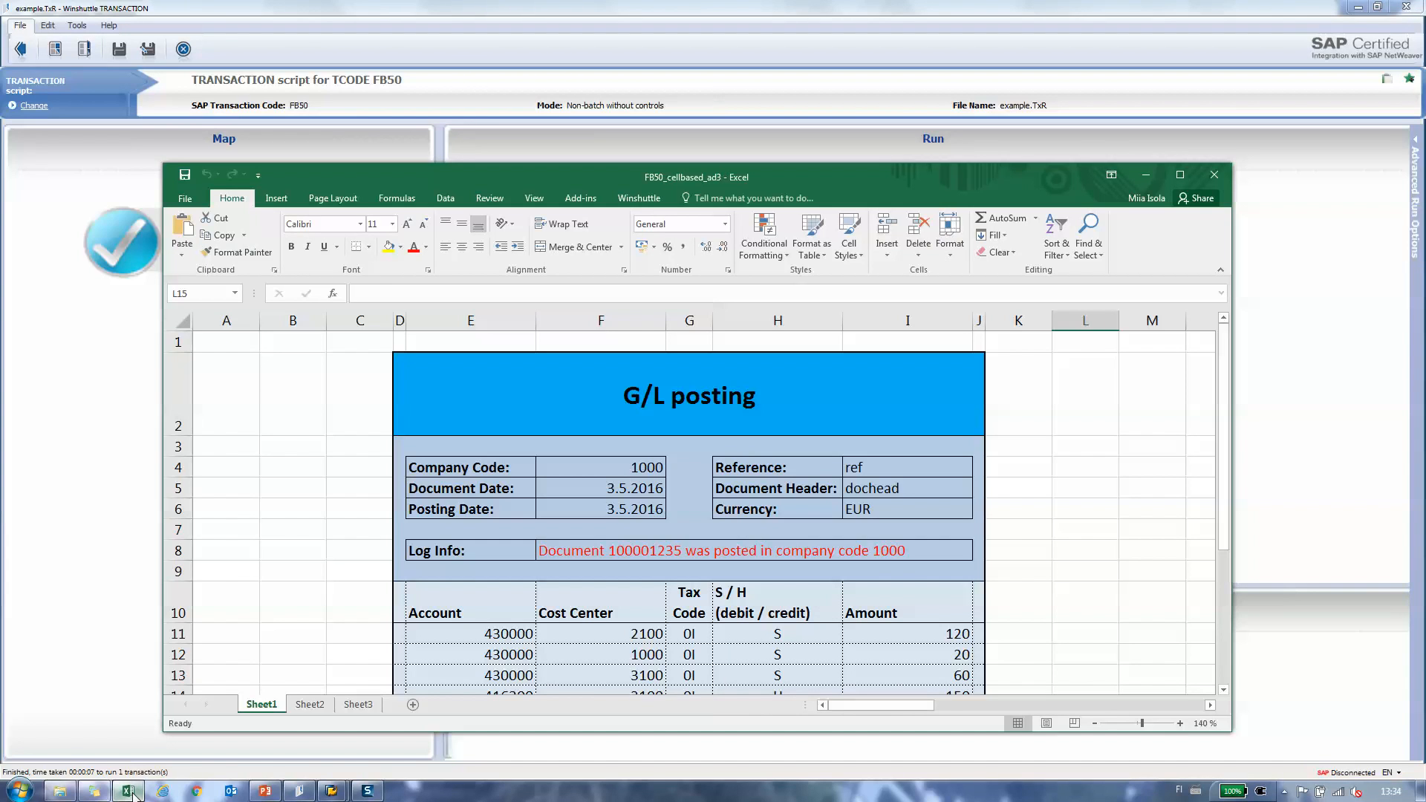
left_click(1216, 176)
left_click(1086, 174)
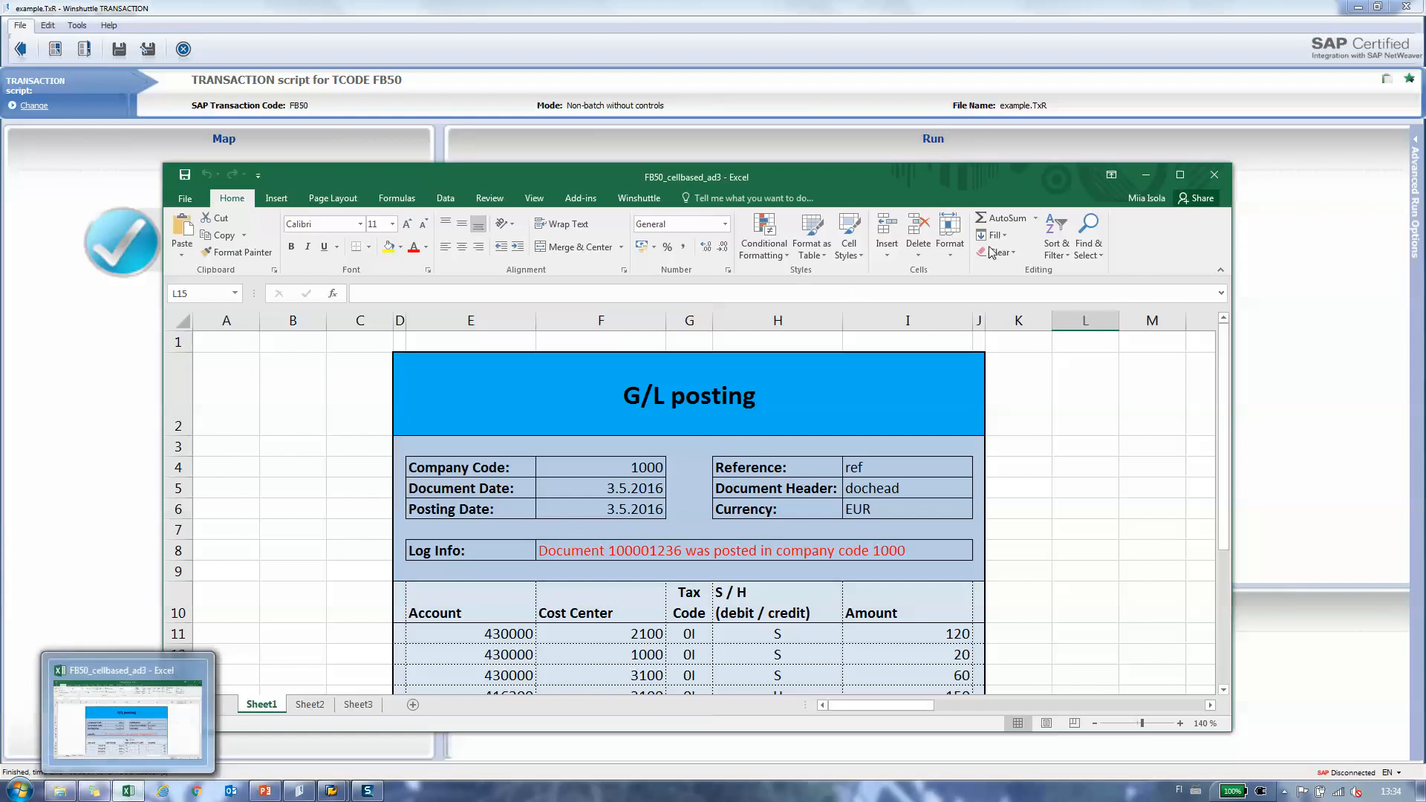
left_click(1180, 175)
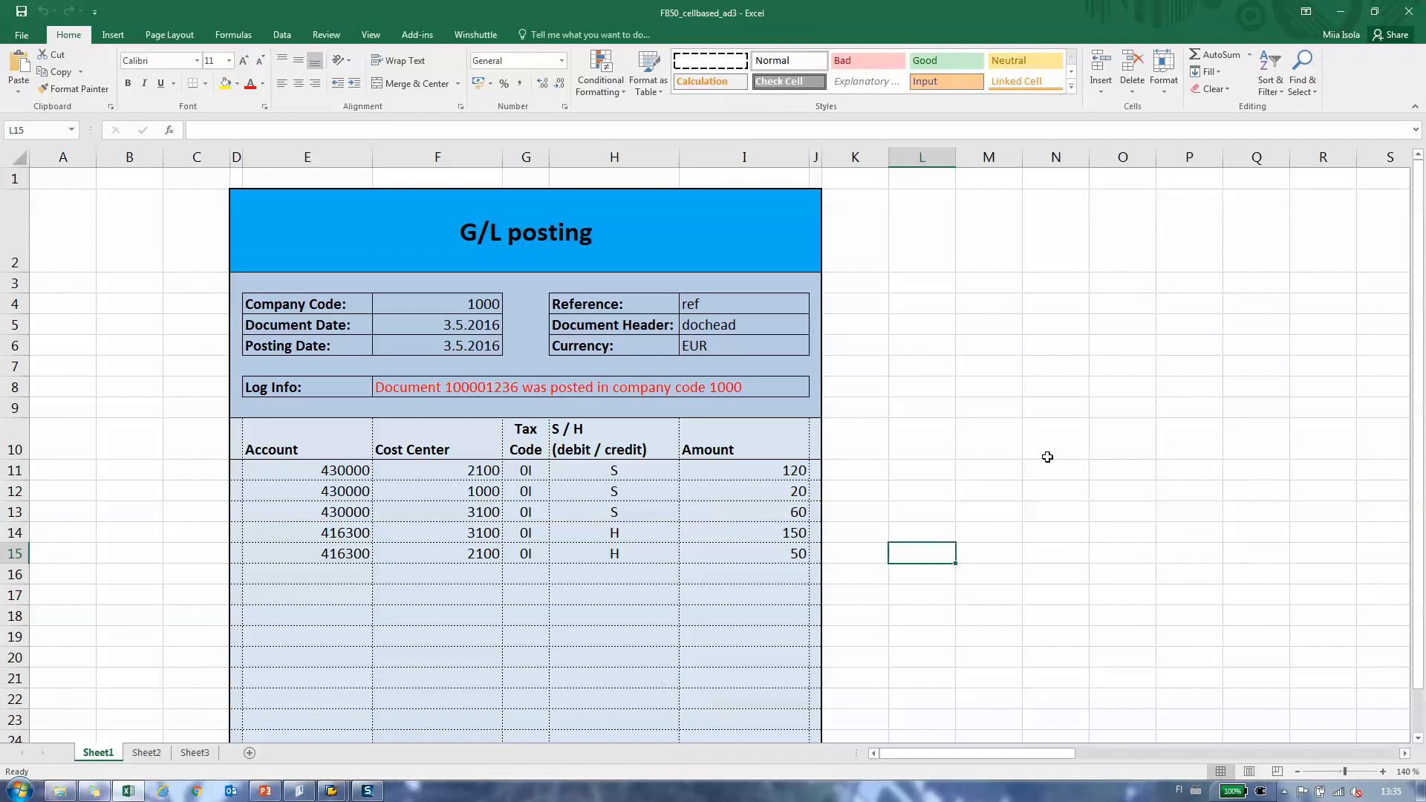
left_click(1047, 457)
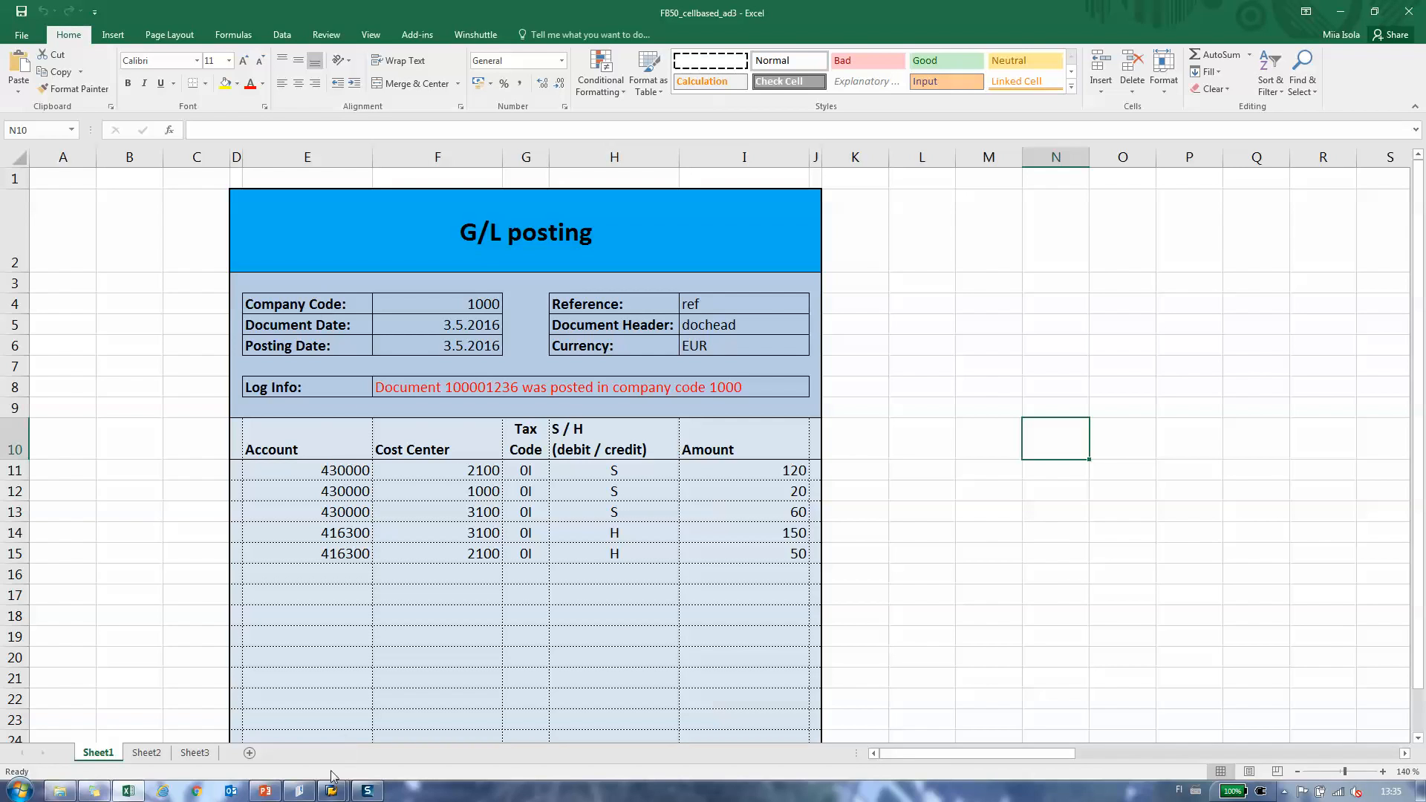
Switch to the SAP session and start transaction FB50 for company code 1000
mouse_move(331, 791)
left_click(398, 723)
type("fb50")
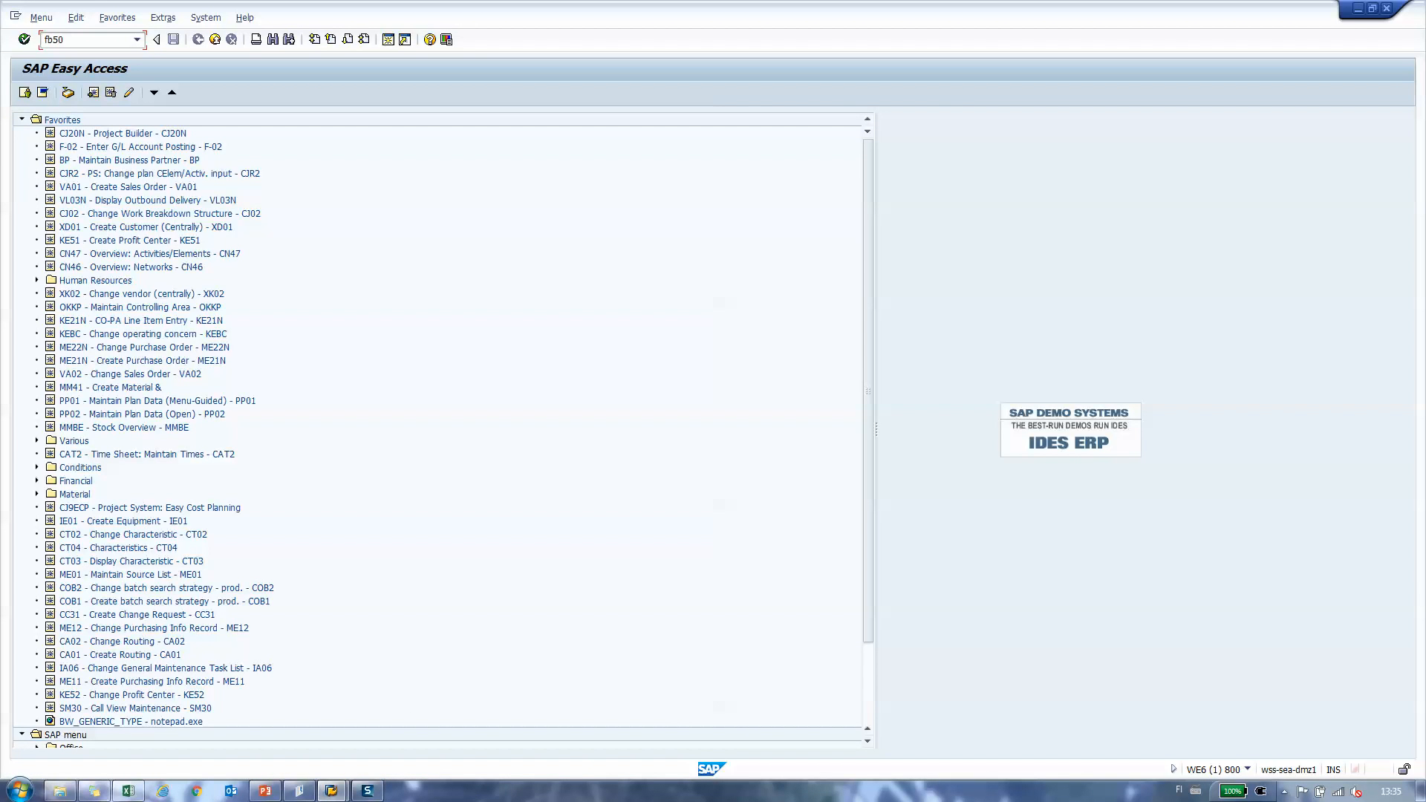
key("Return")
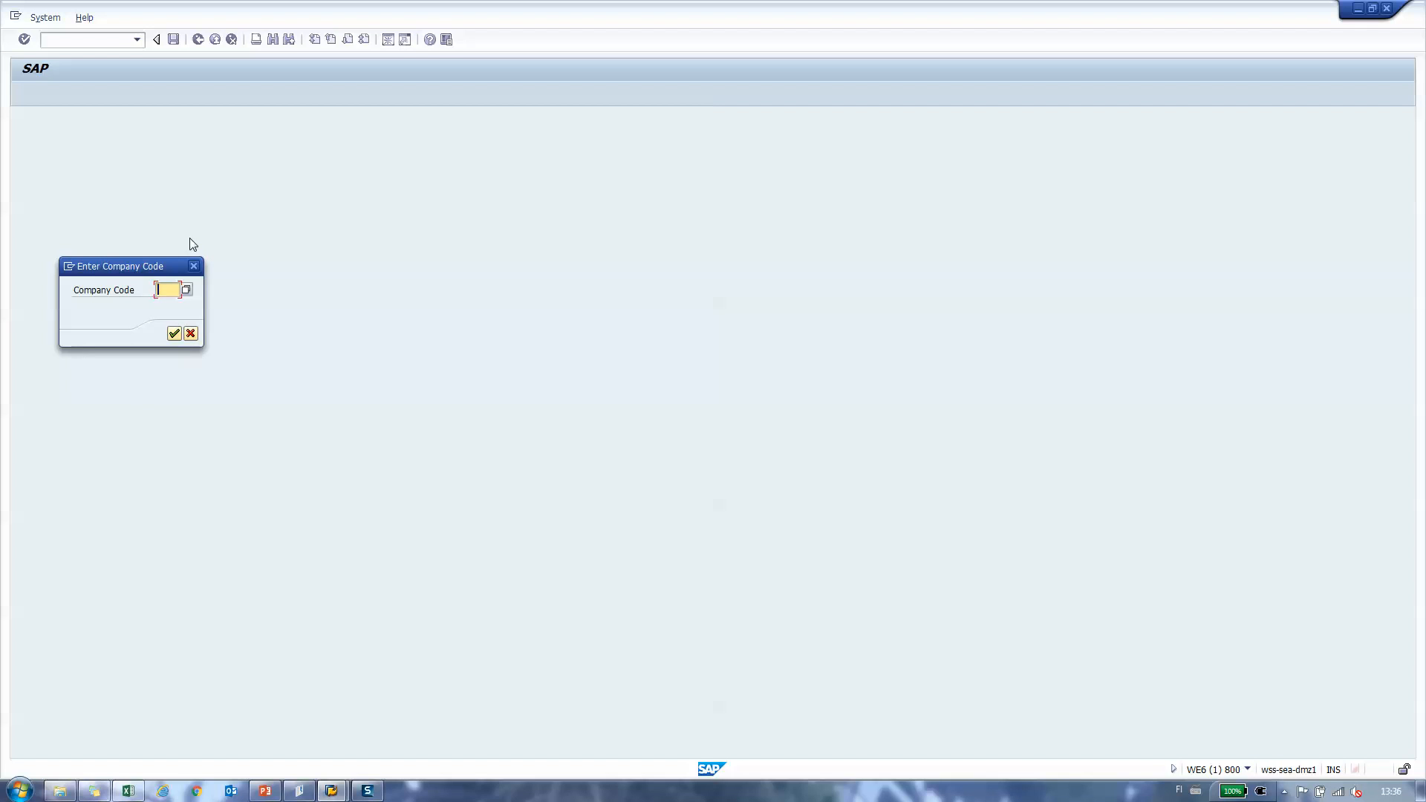
type("1000")
key("Return")
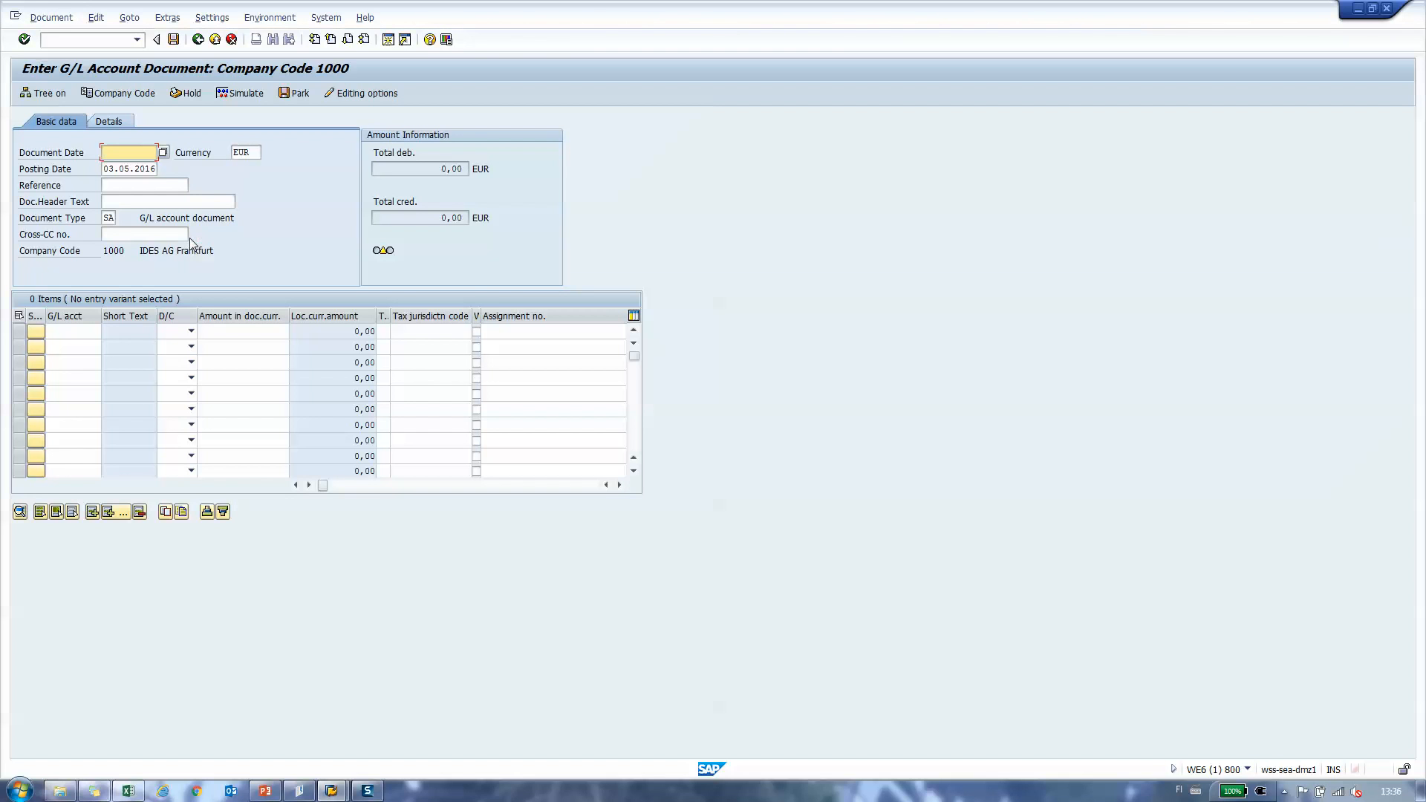
Toggle No Company Code Proposal in the accounting editing options, save it, and exit the FB50 document without keeping its data
left_click(381, 94)
left_click(291, 247)
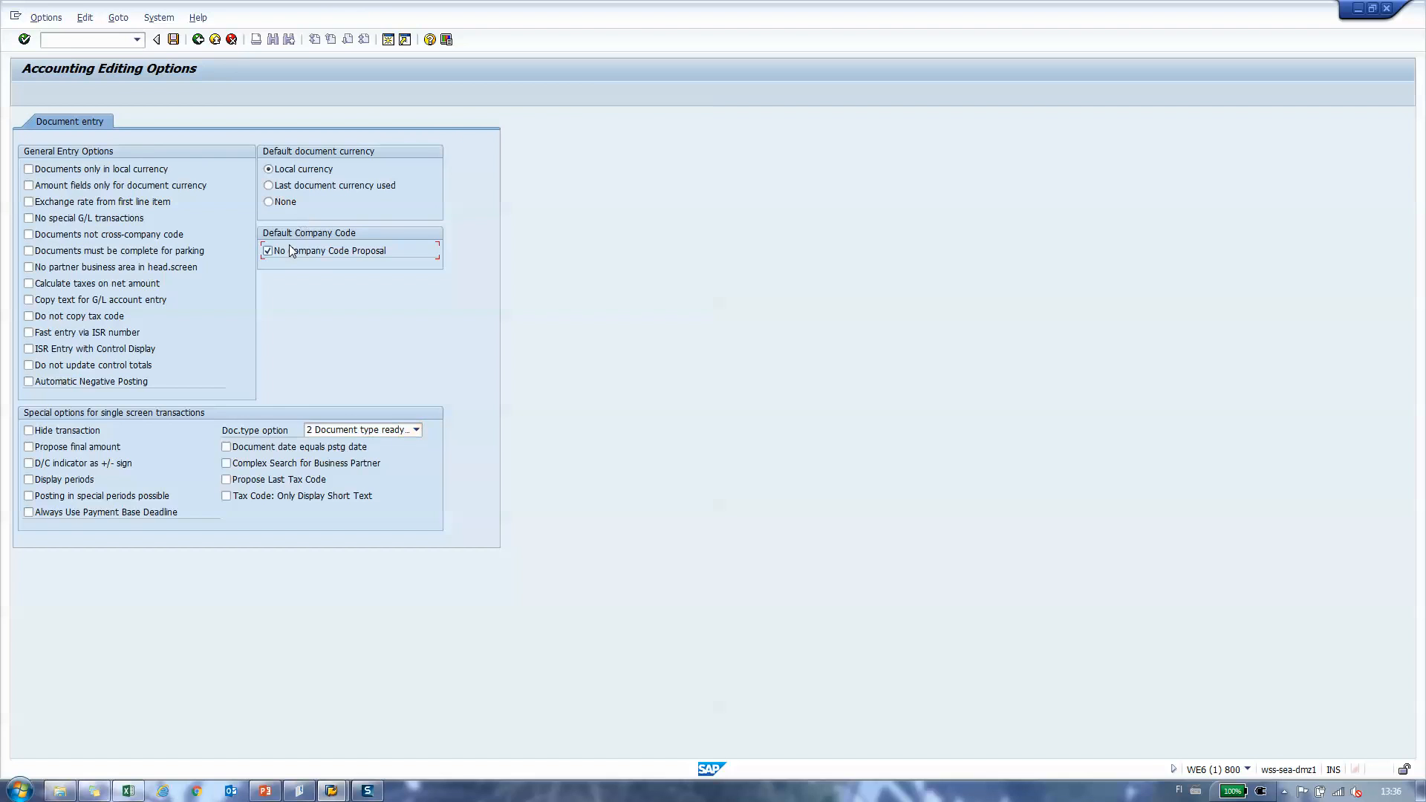
left_click(173, 41)
left_click(216, 41)
left_click(216, 40)
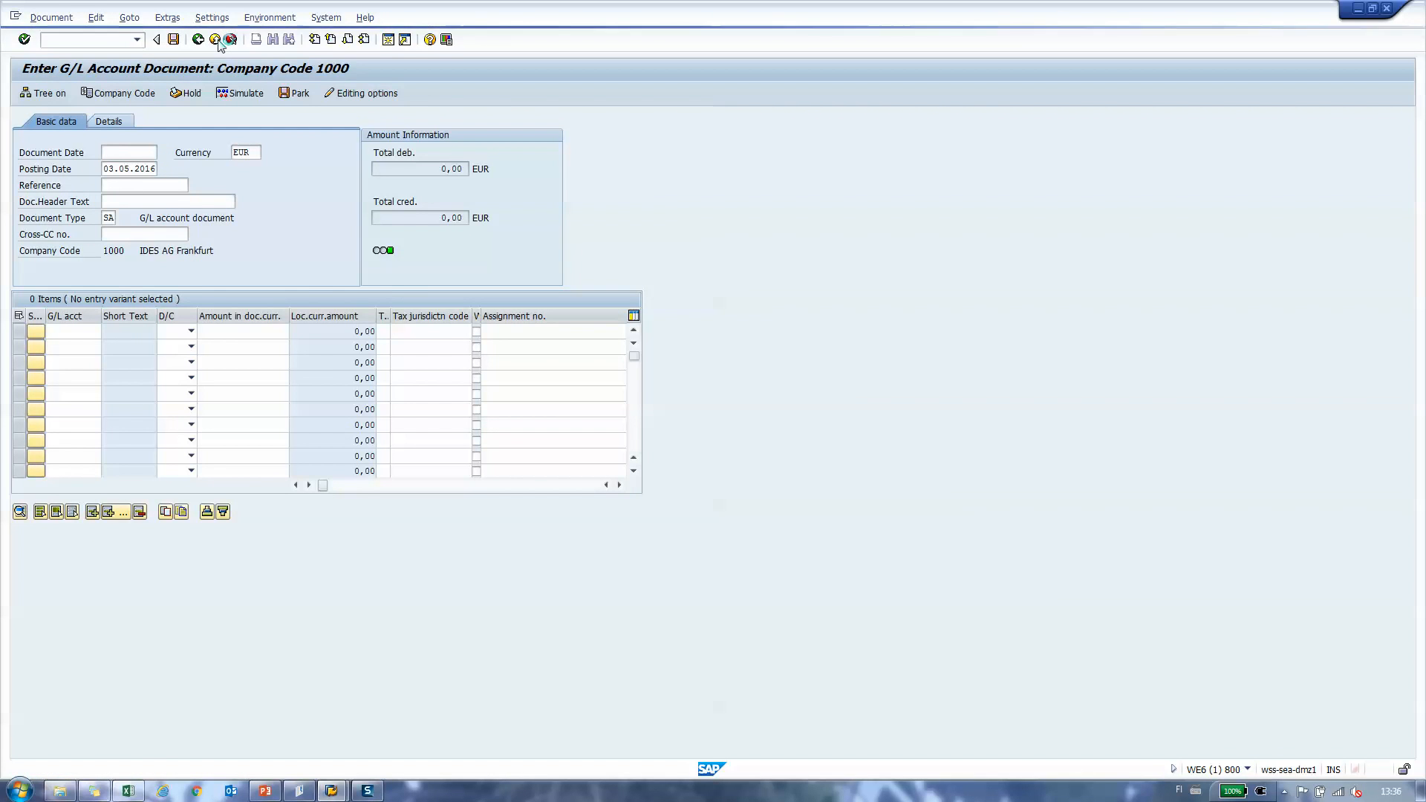
key("Return")
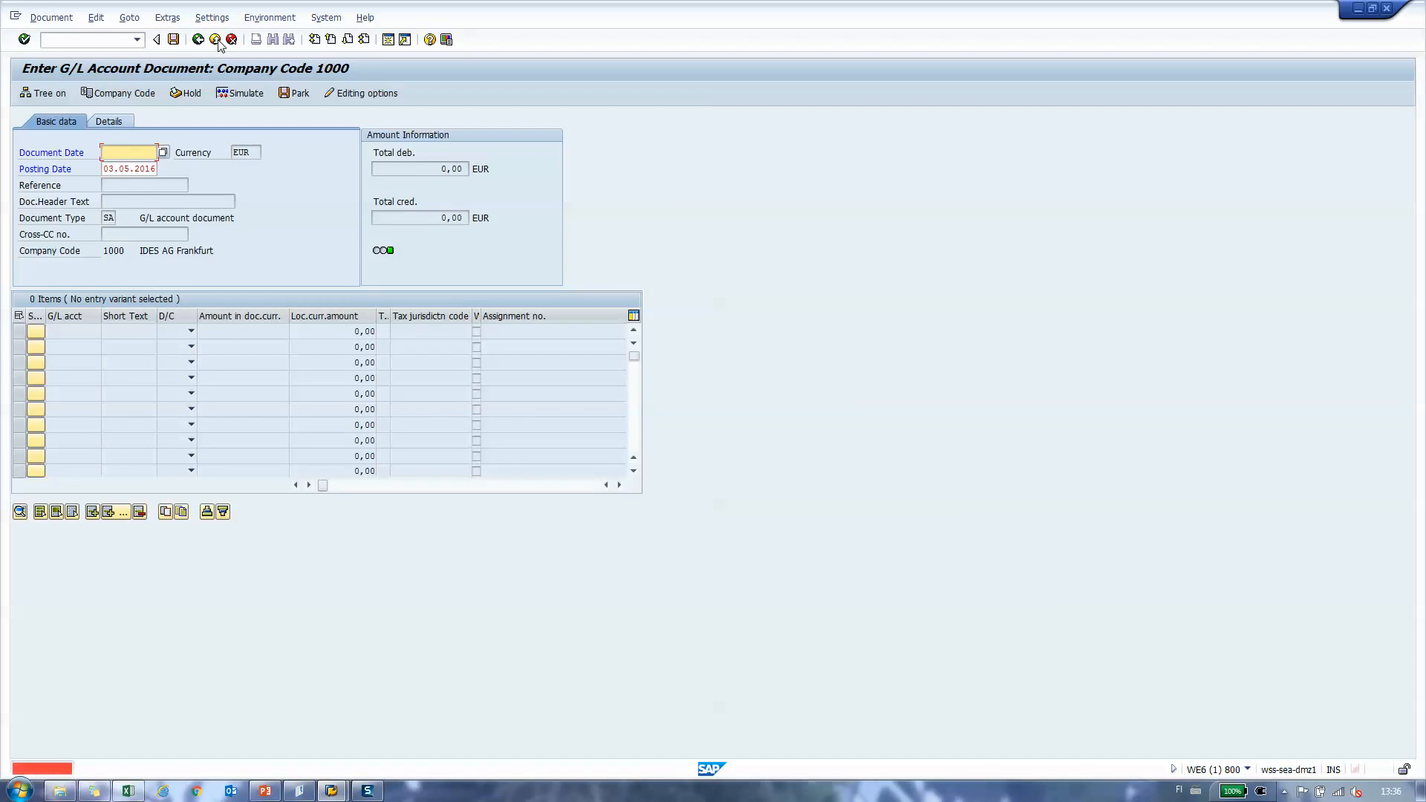
left_click(215, 40)
left_click(210, 304)
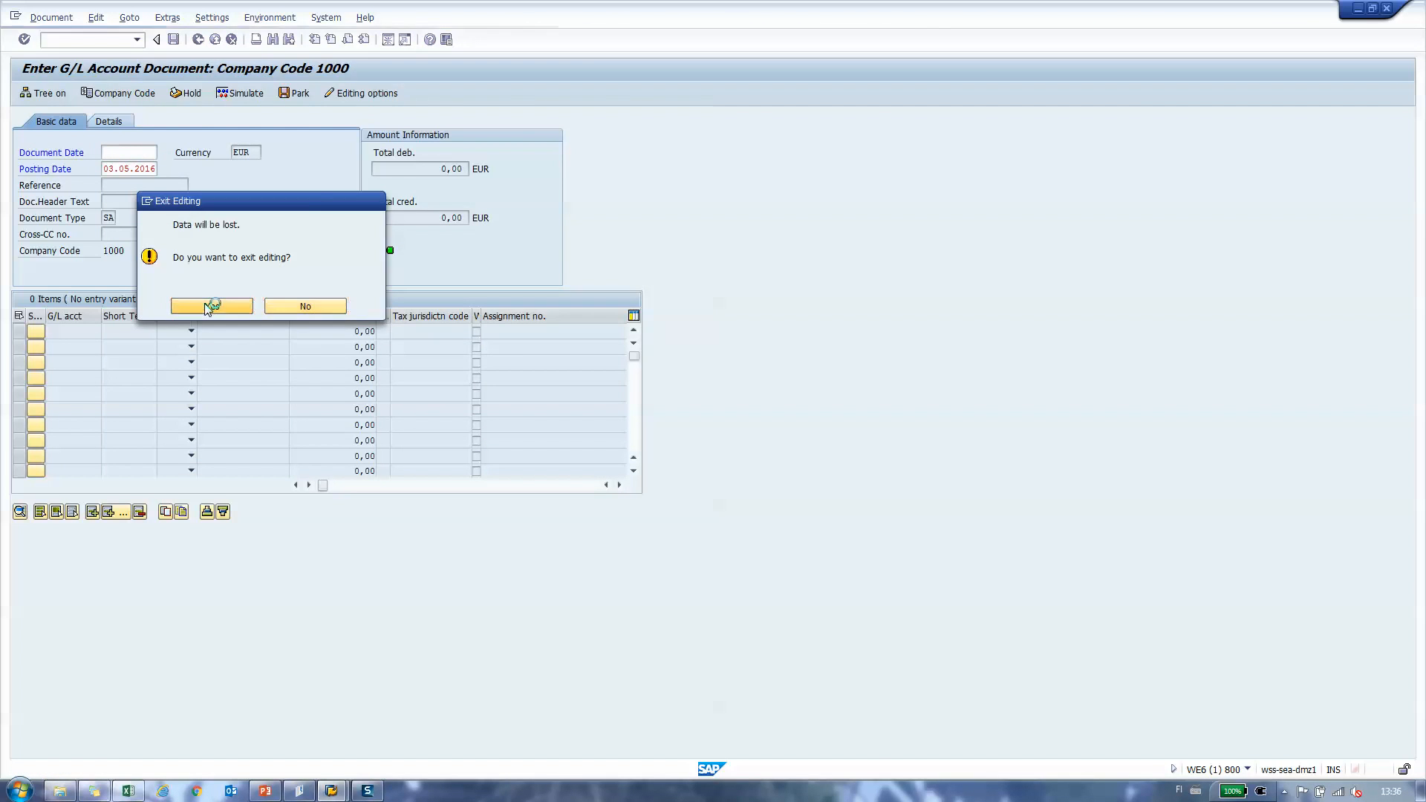
Restart transaction FB50 to check its company code prompt, exit without keeping the document, and log off from SAP
type("fb50")
key("Return")
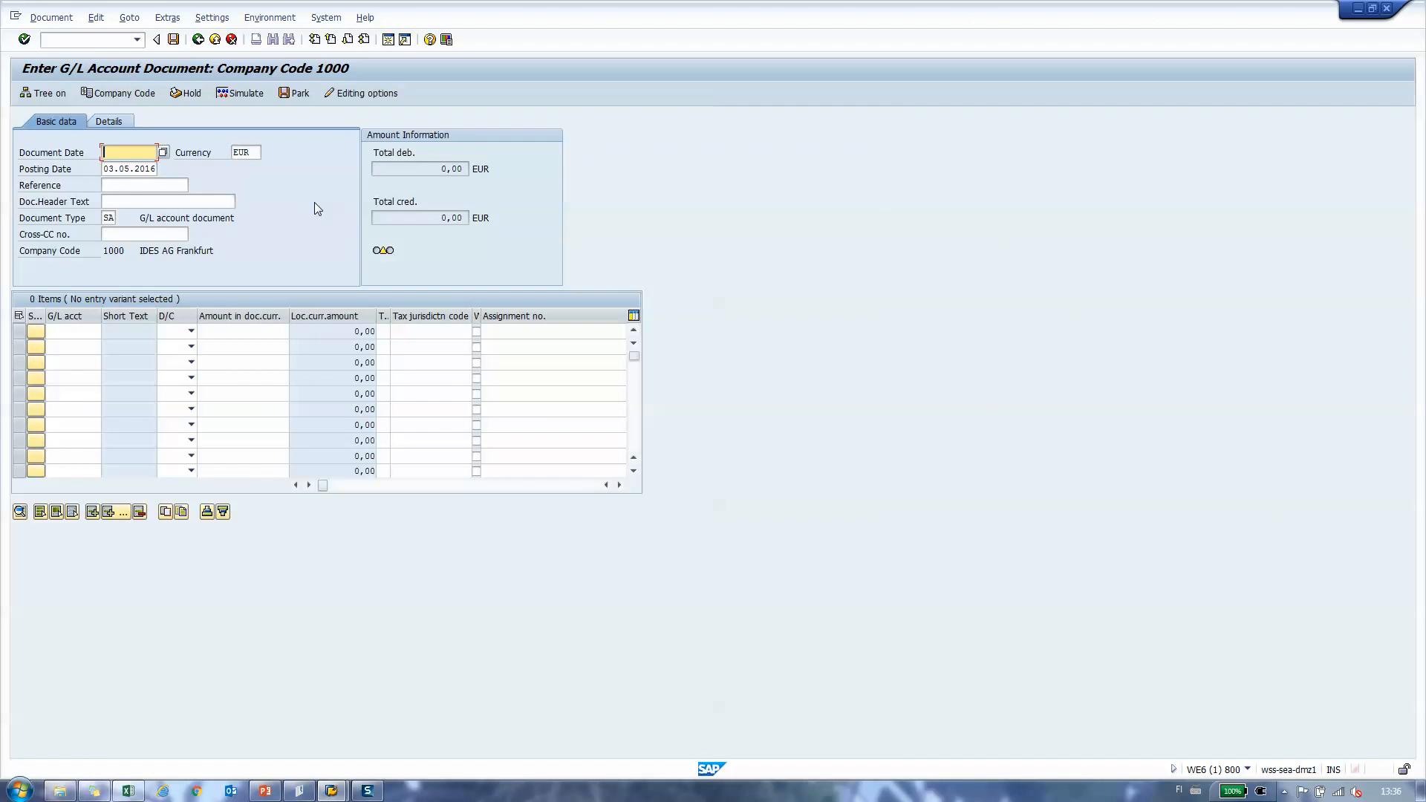
left_click(215, 40)
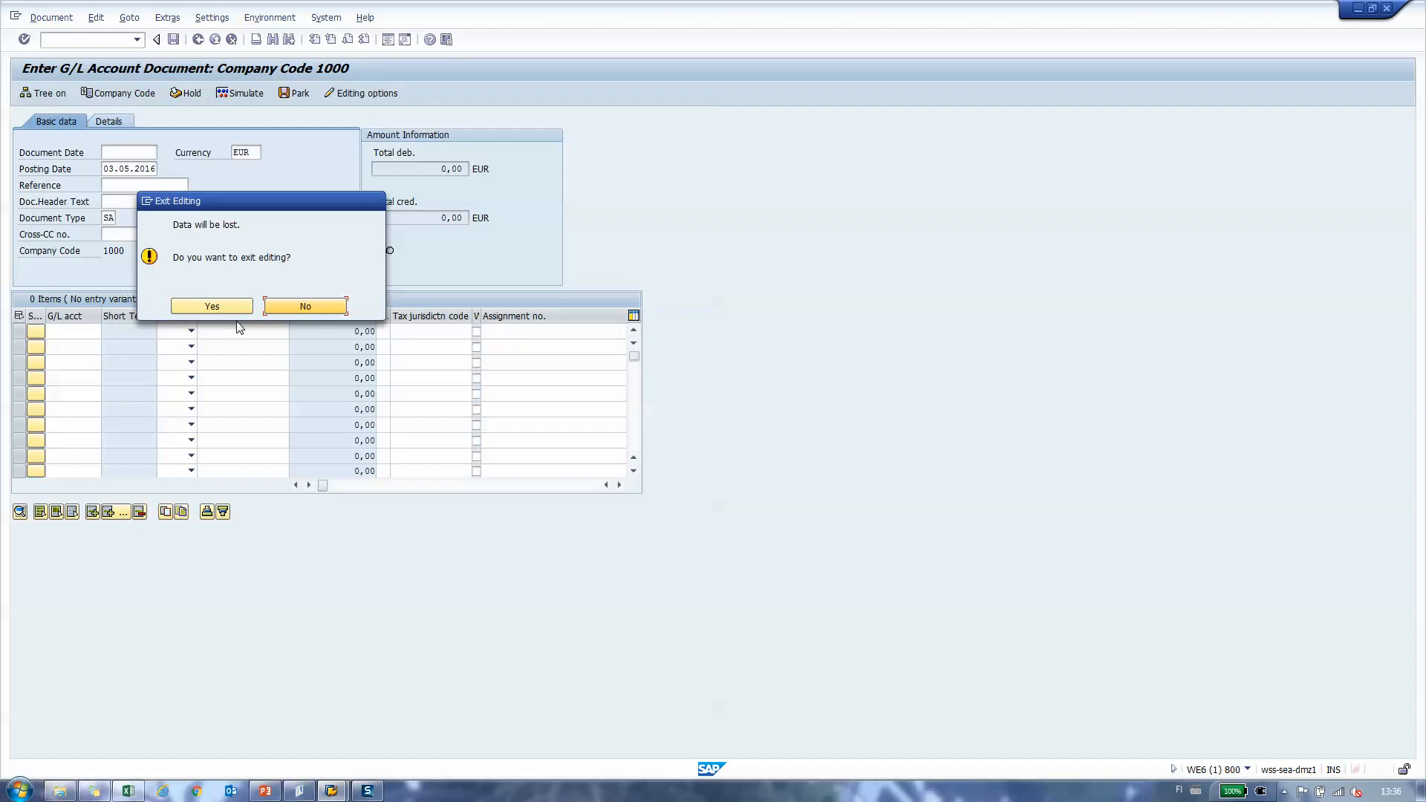
left_click(178, 307)
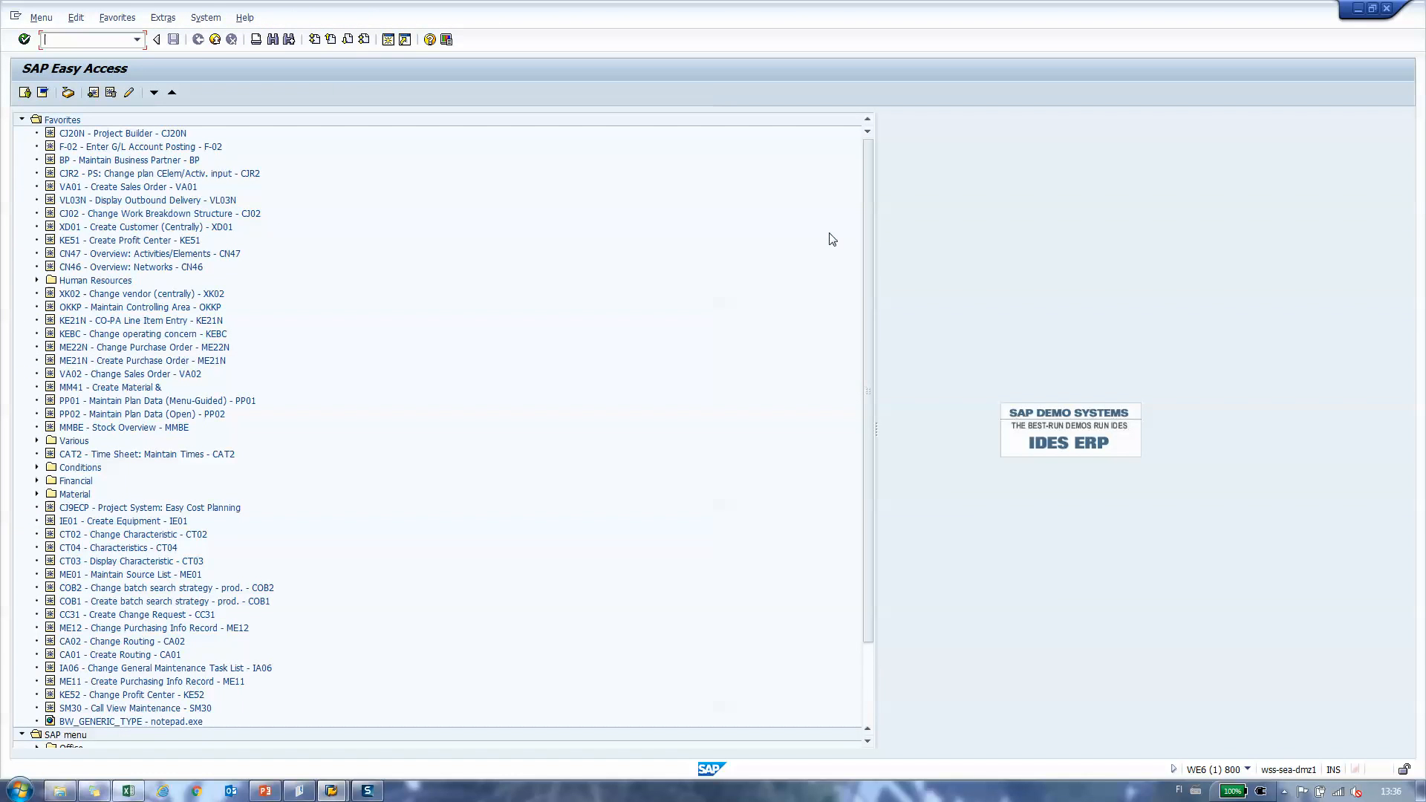
left_click(1387, 11)
left_click(167, 274)
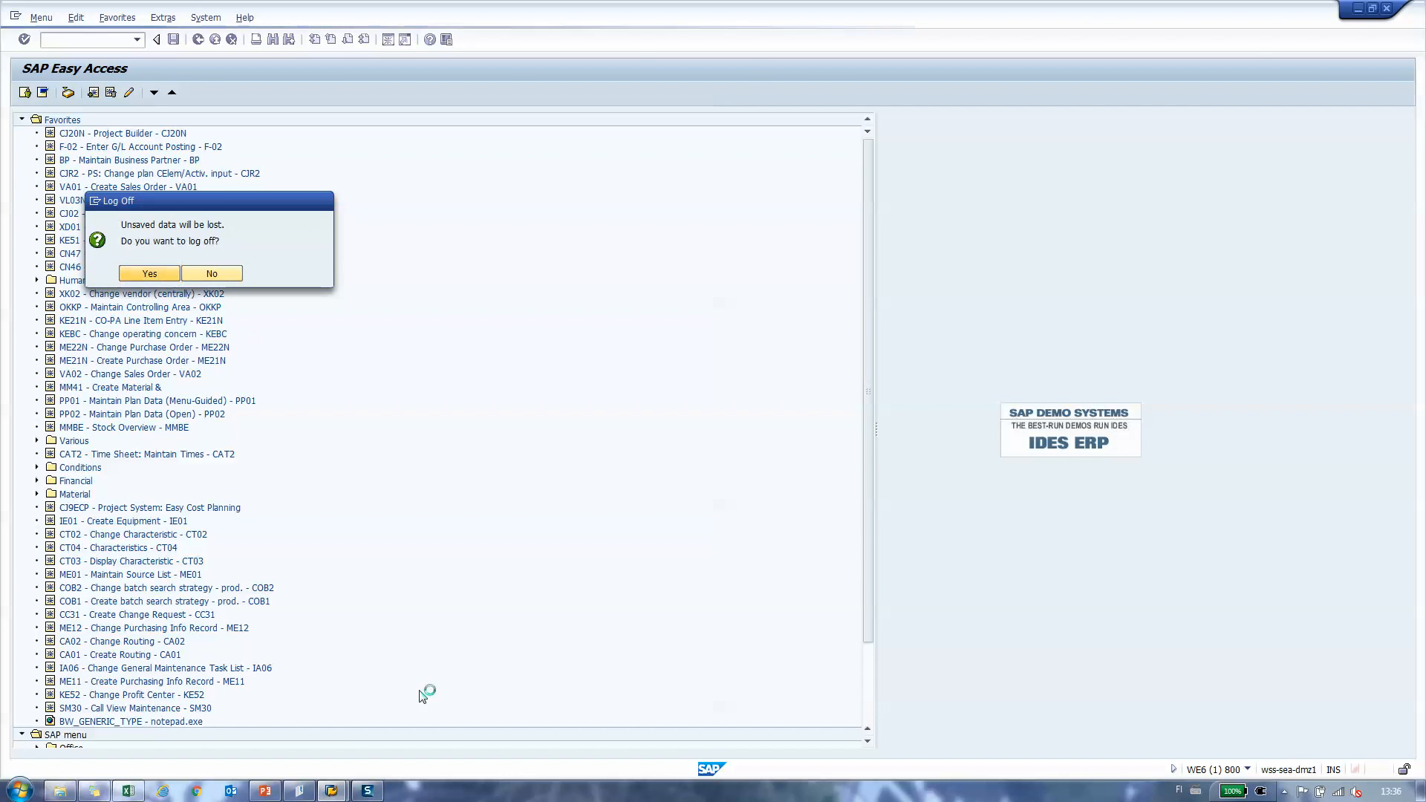
Change the S / H heading in cell H10 of the G/L posting workbook to DEBIT / CREDIT
left_click(976, 560)
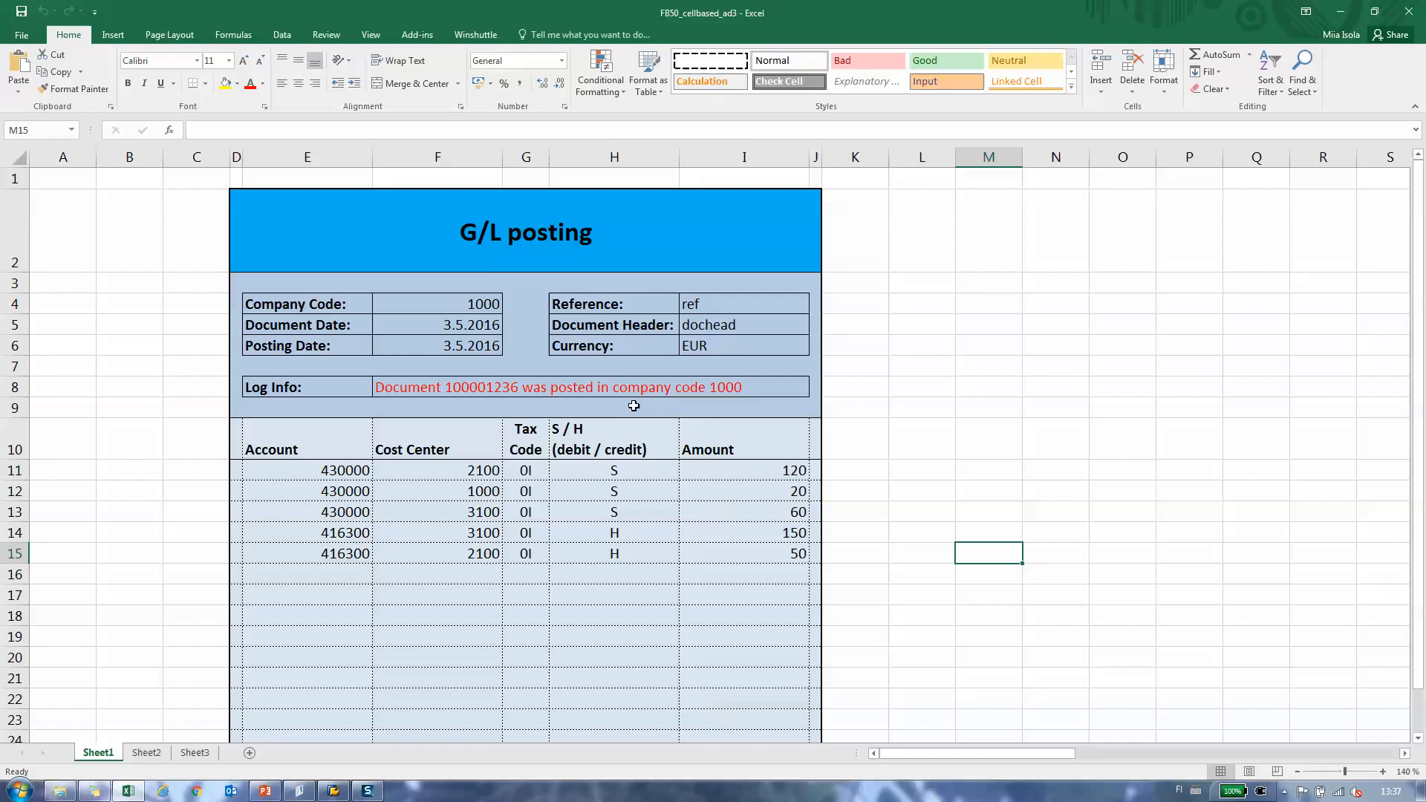
left_click(609, 437)
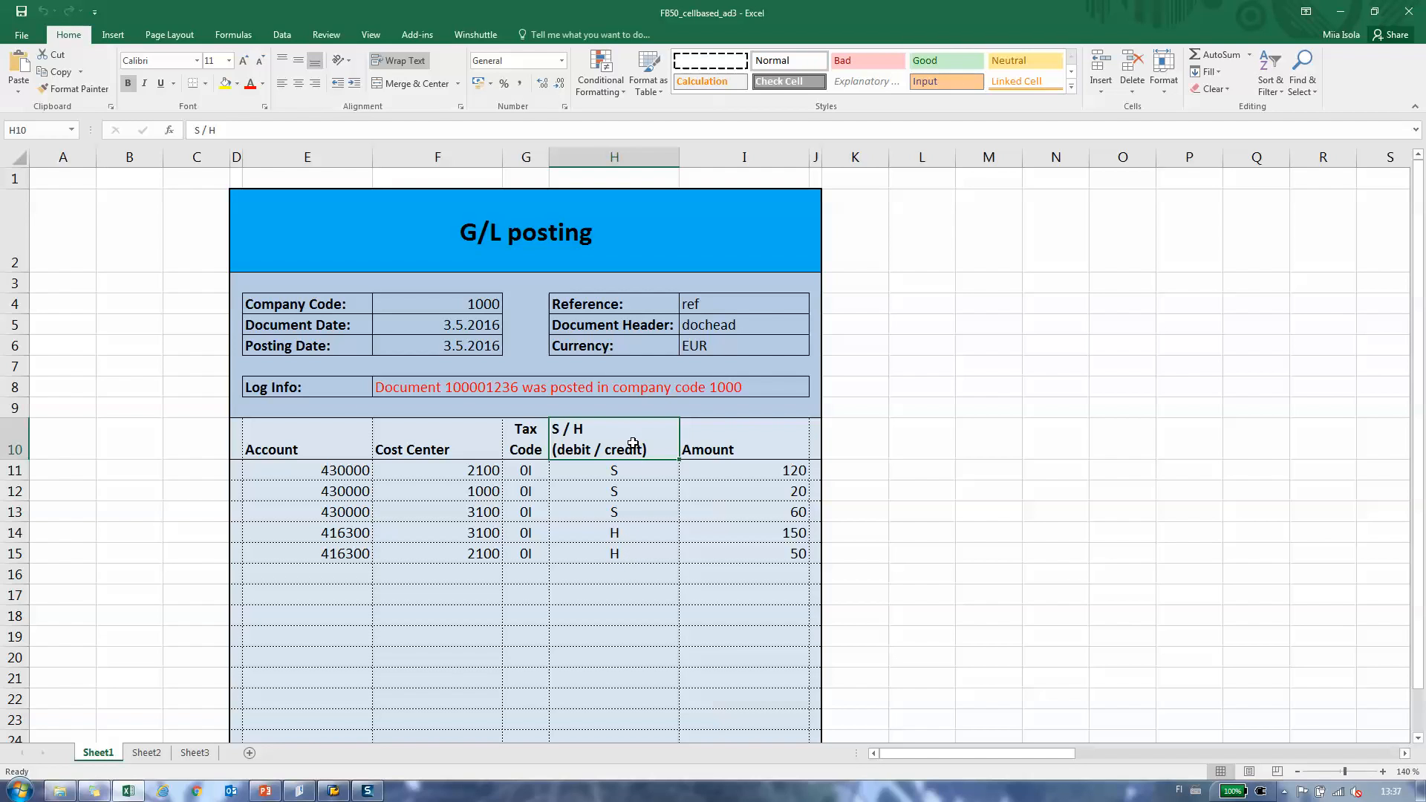
type("DEBIT / CREDIT")
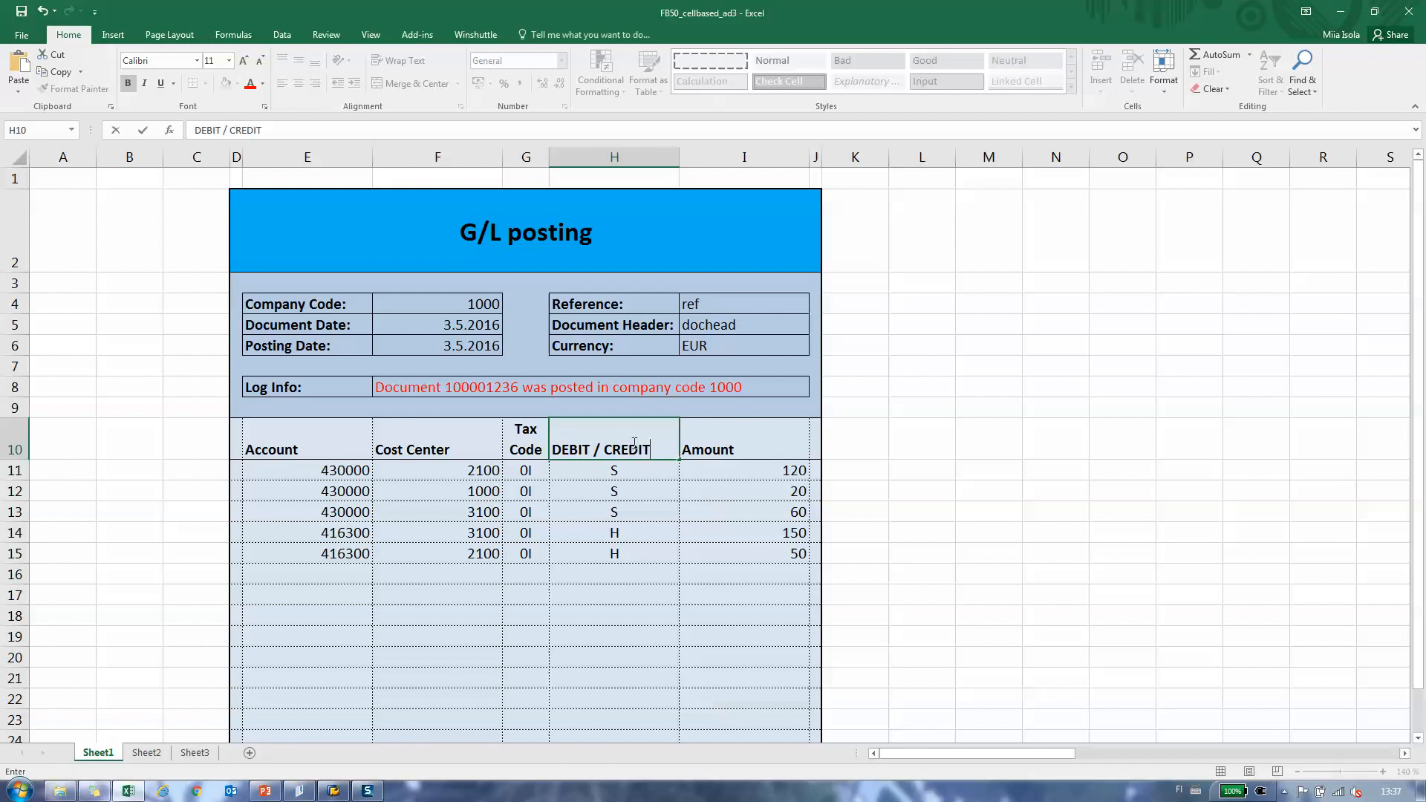
key("Return")
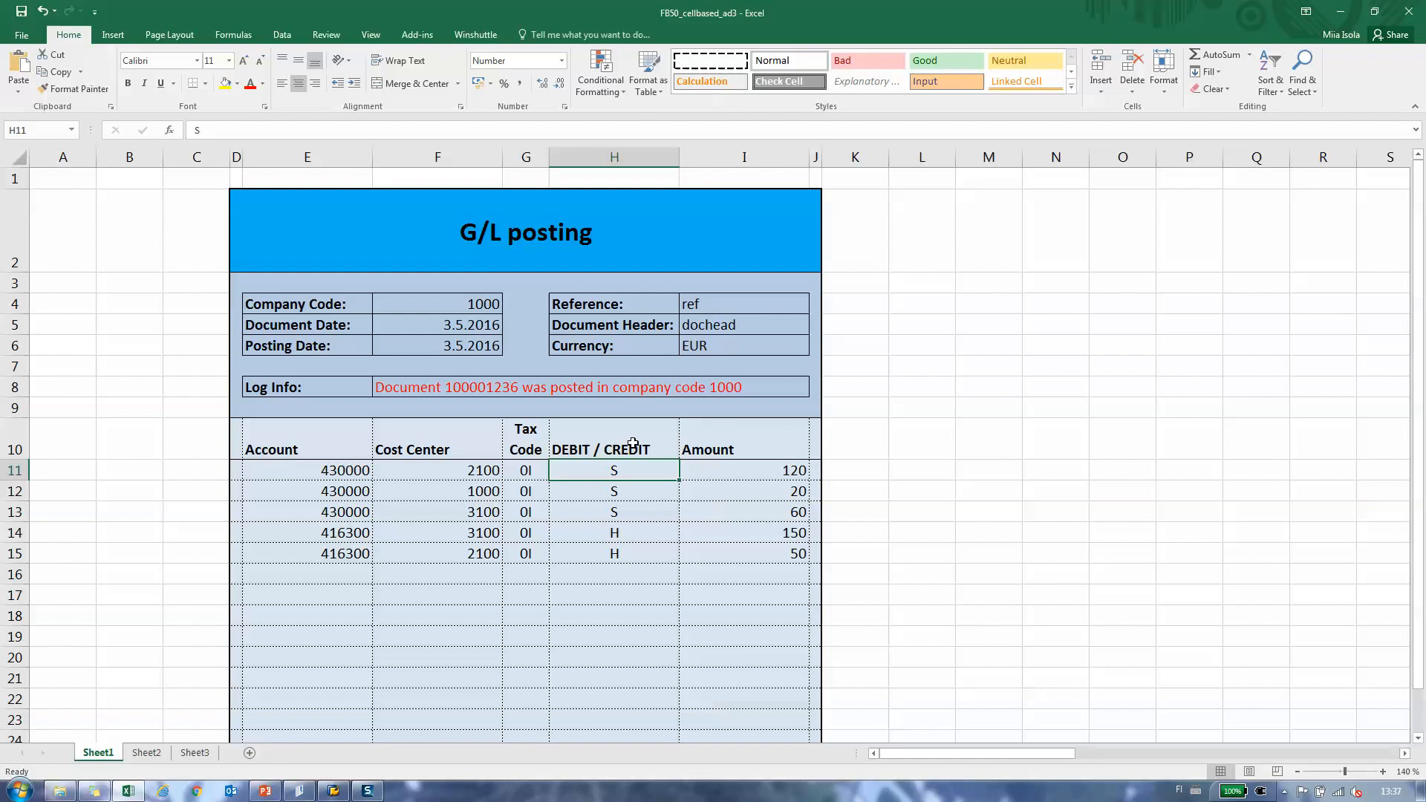
Replace the indicator codes with DEBIT in cells H11 to H13 and CREDIT in cells H14 and H15
key("Down")
key("Up")
type("DEBIT")
key("Return")
type("DEBIT")
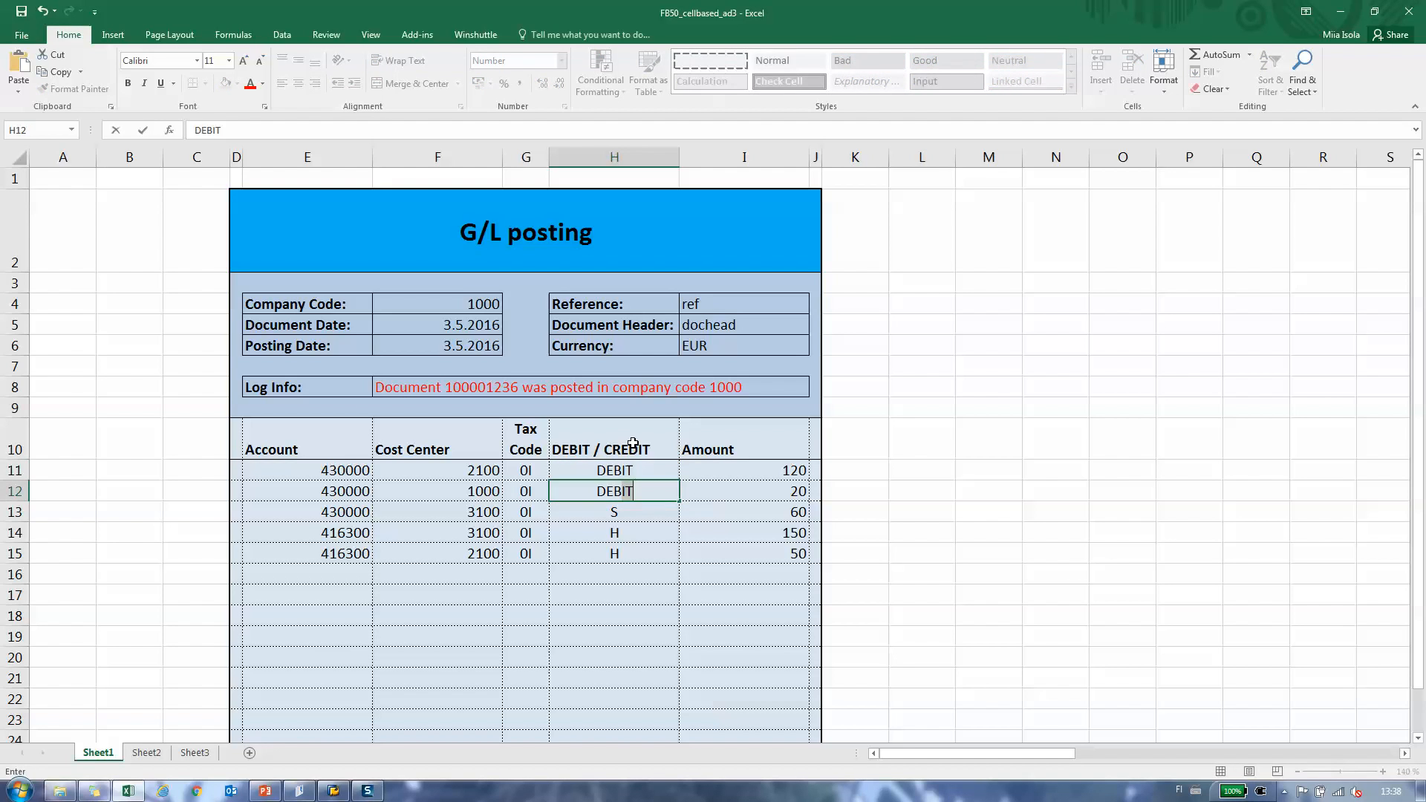
key("Return")
type("DEBIT")
key("Return")
type("CREDIT")
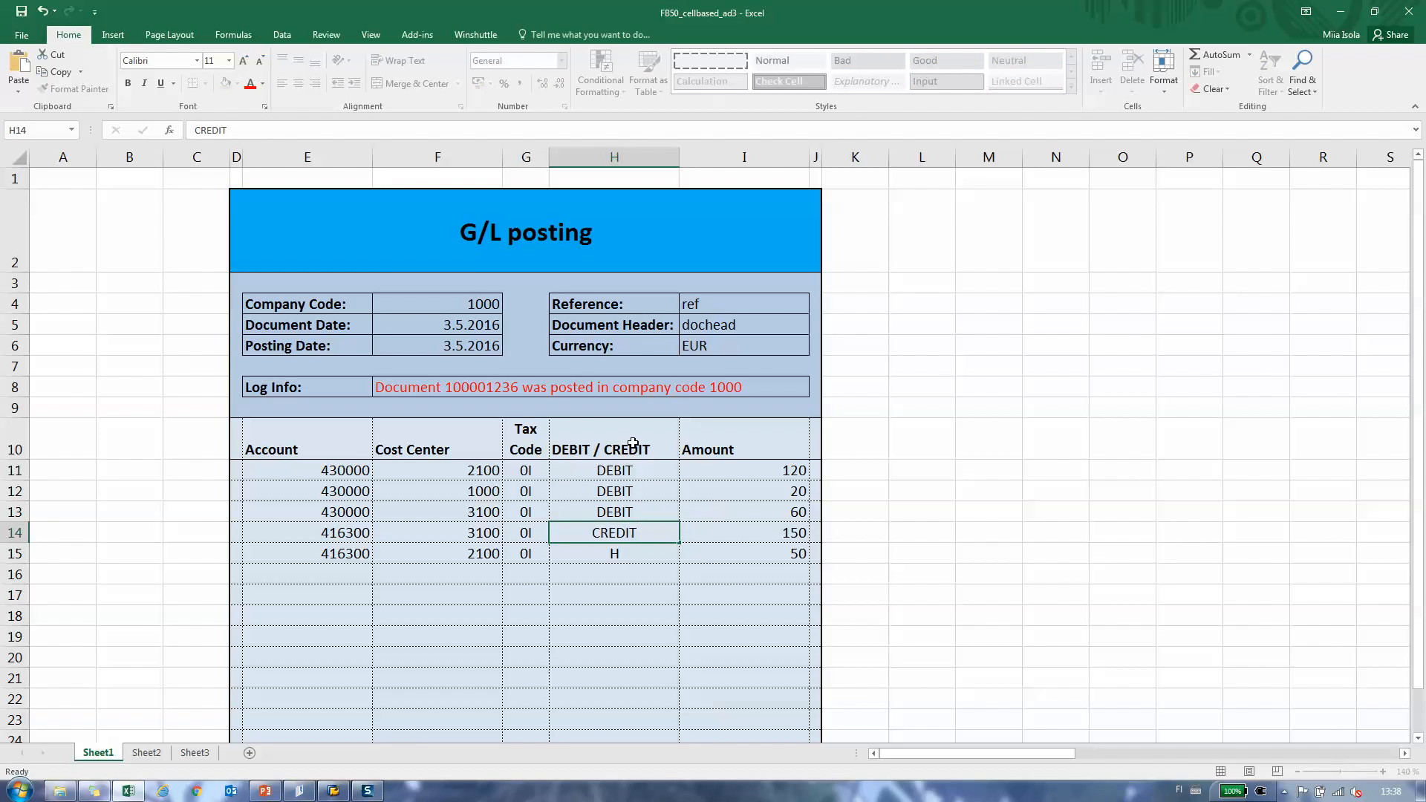
key("Return")
type("CREDIT")
key("Return")
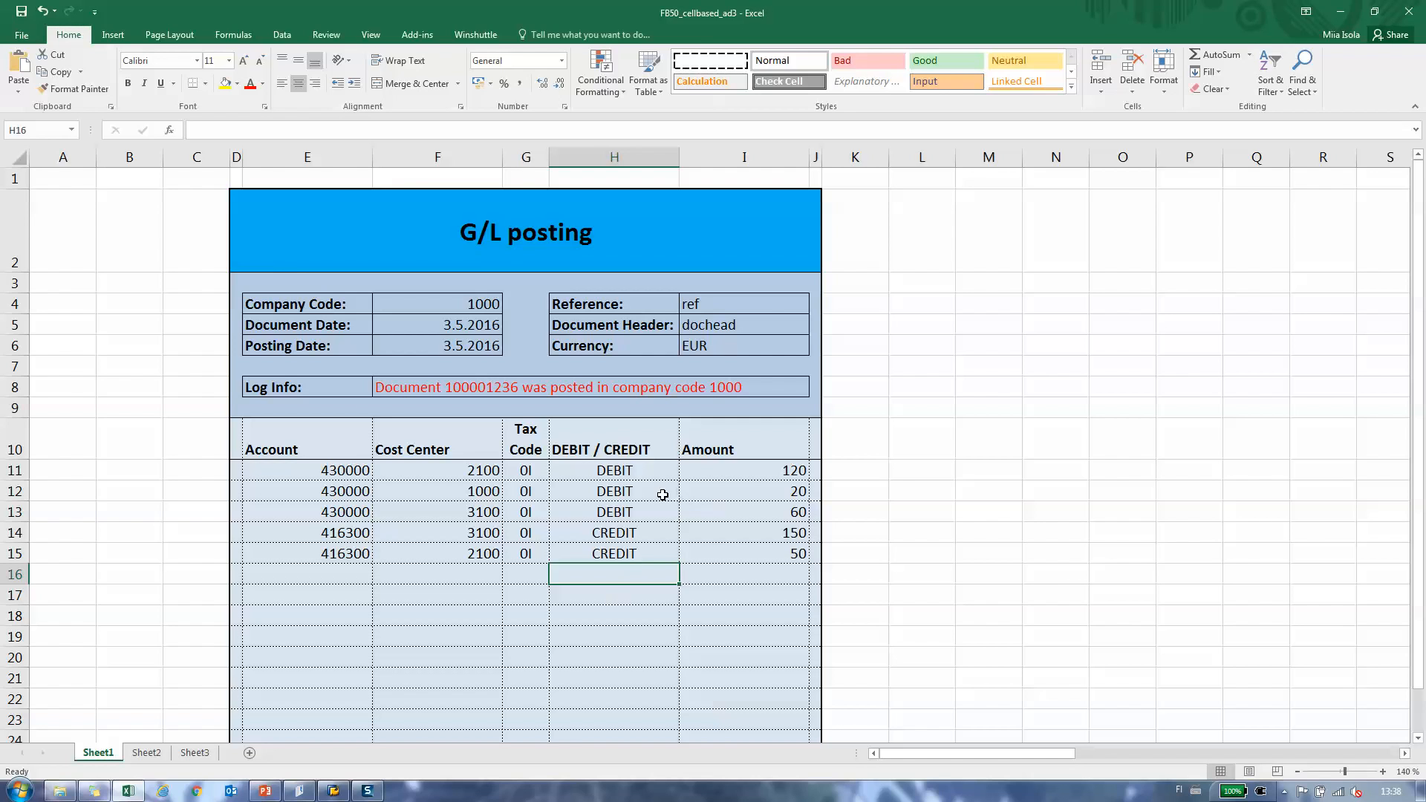
left_click(644, 474)
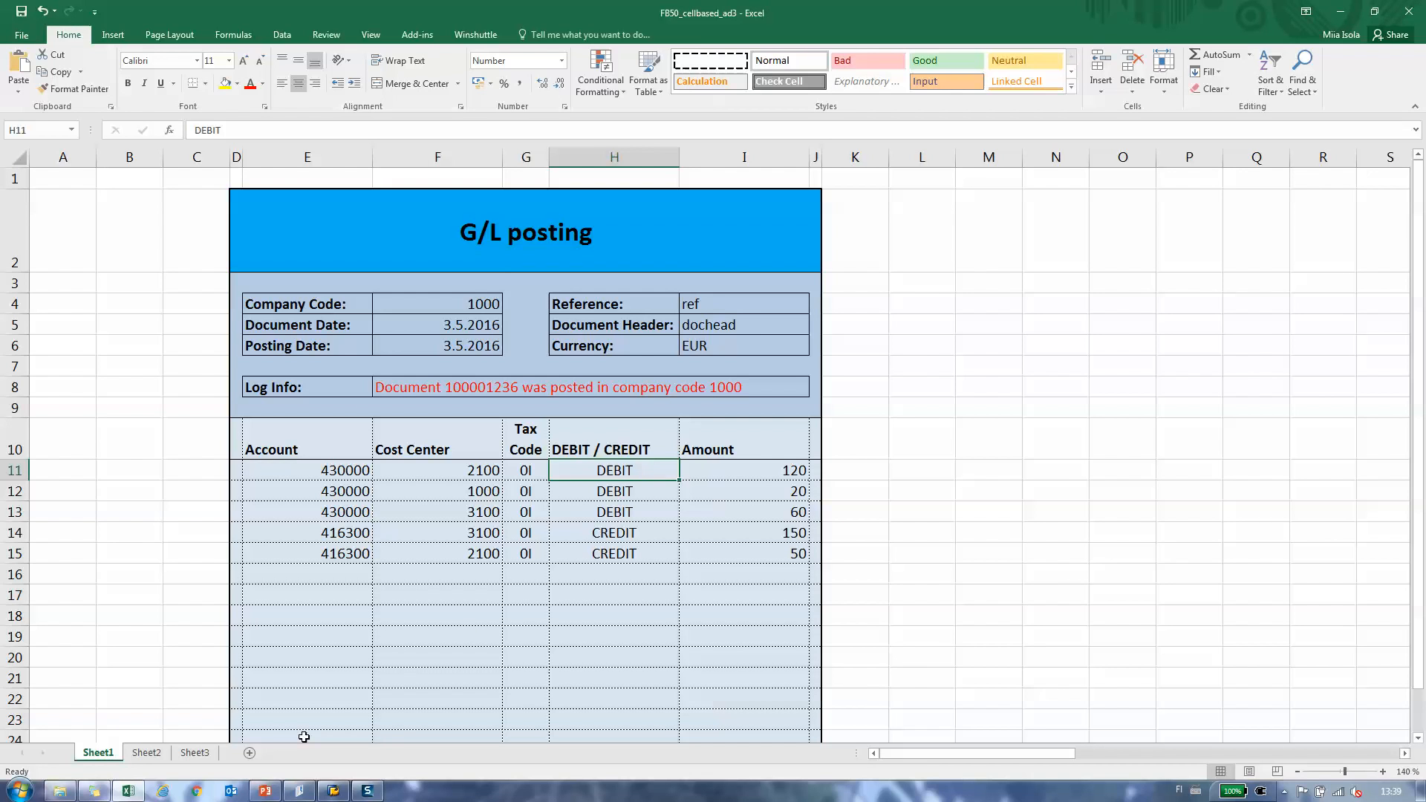
Switch to Winshuttle TRANSACTION, open the script's mapping for updating, and make the Debit/Credit Indicator a fixed value instead of Excel-mapped
left_click(299, 791)
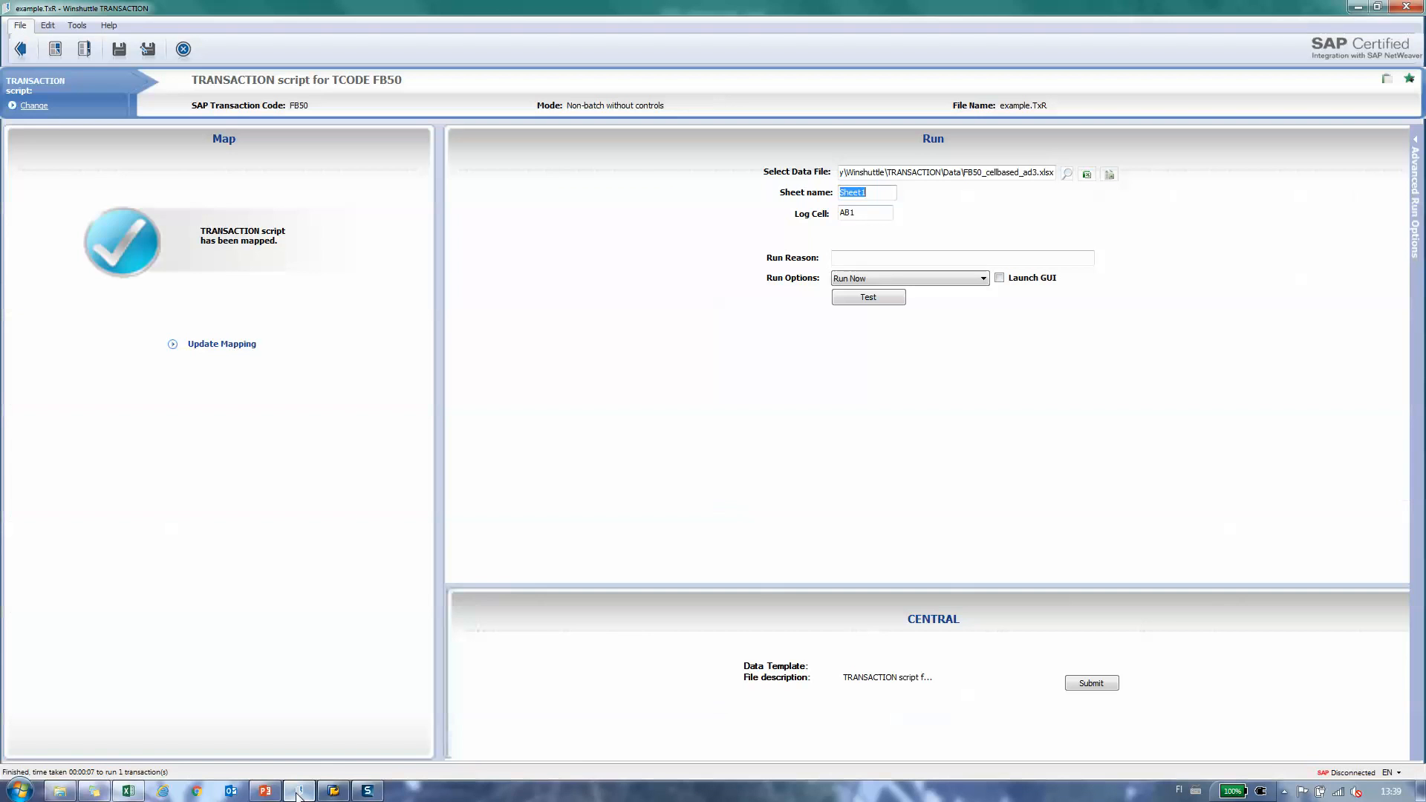
left_click(230, 344)
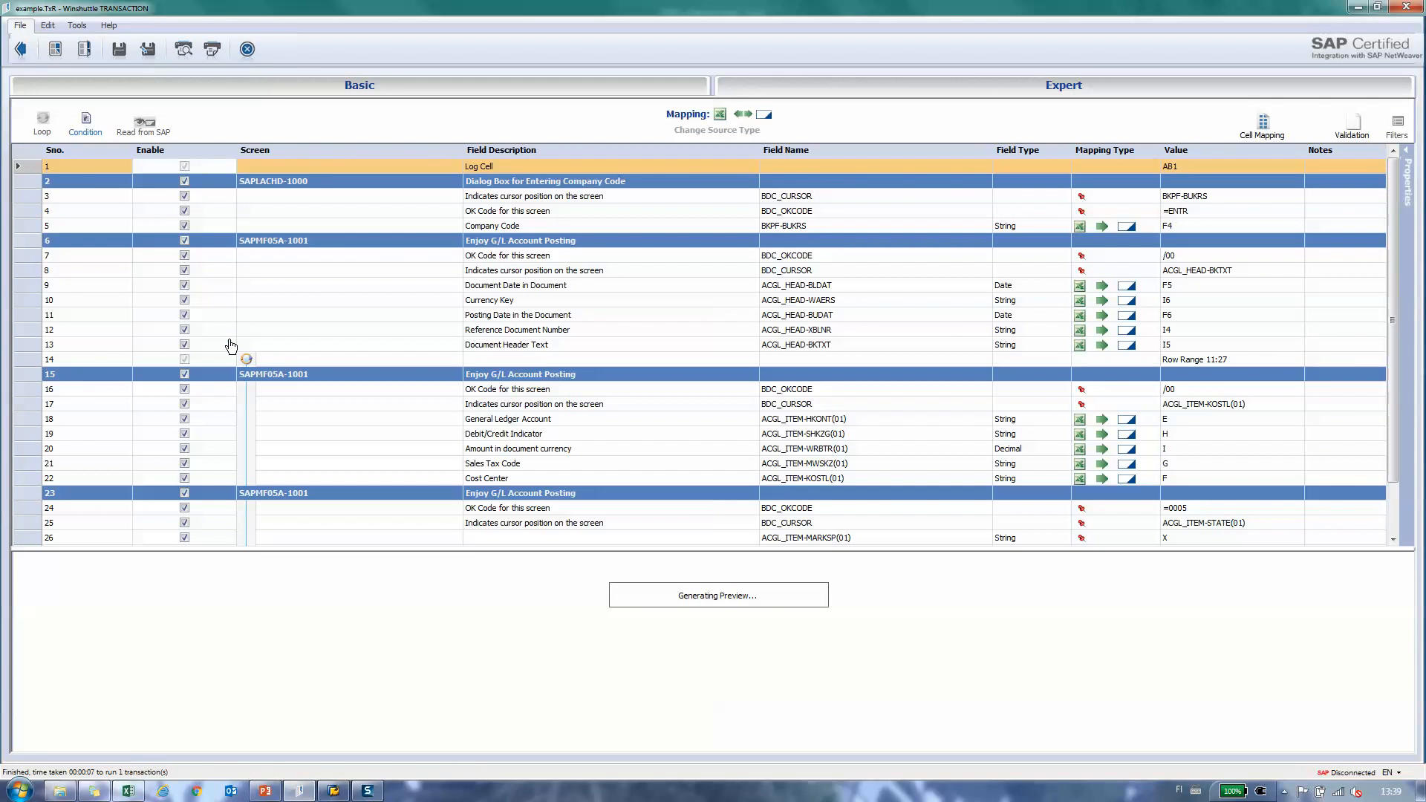
left_click(599, 331)
left_click(602, 340)
key("Down")
key("Down")
key("Down")
key("Down")
key("Down")
key("Down")
key("Down")
key("Down")
key("Down")
key("Down")
key("Down")
key("Down")
key("Down")
key("Down")
key("Down")
key("Down")
key("Down")
key("Up")
key("Up")
key("Up")
key("Up")
key("Up")
key("Up")
key("Up")
key("Up")
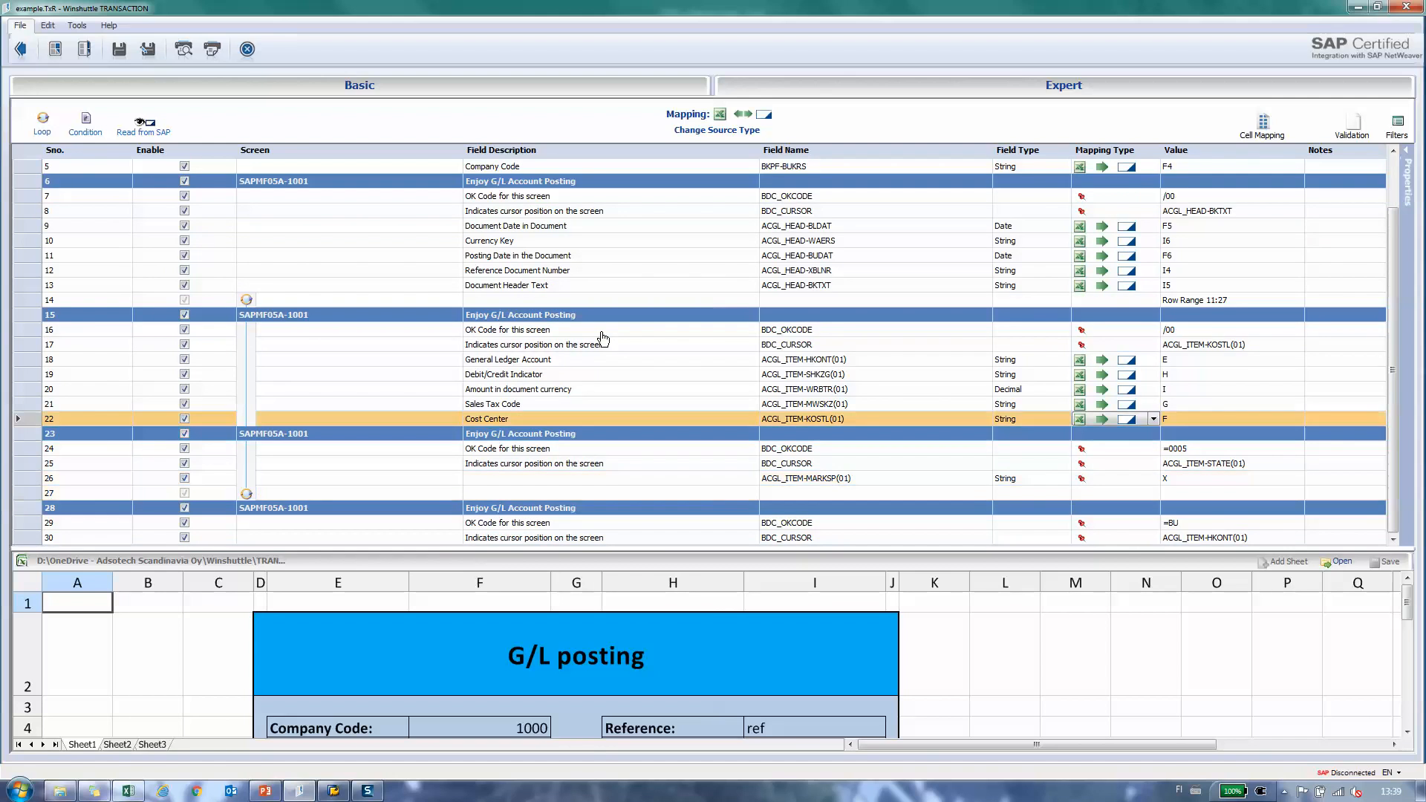
key("Up")
key("Up")
key("Up")
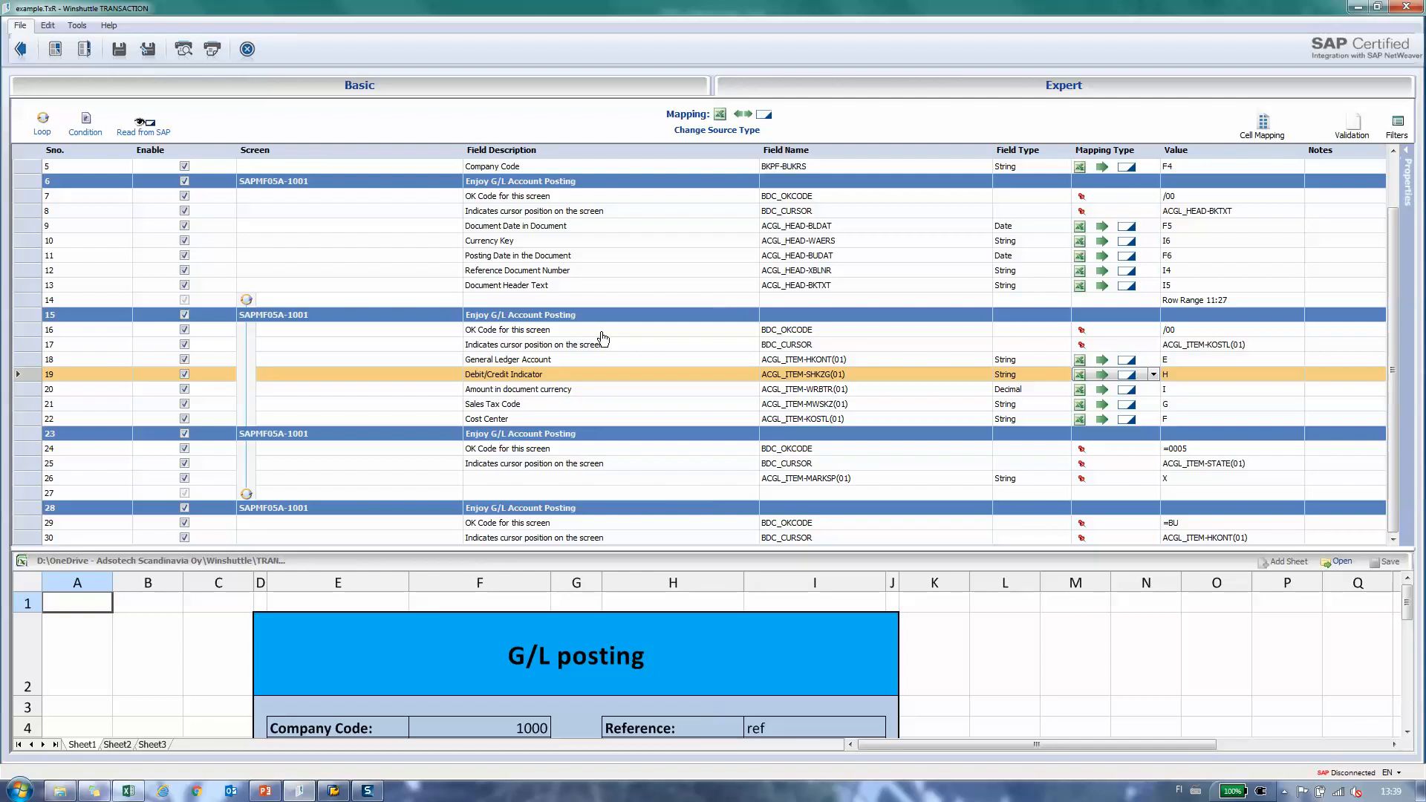
left_click(1154, 376)
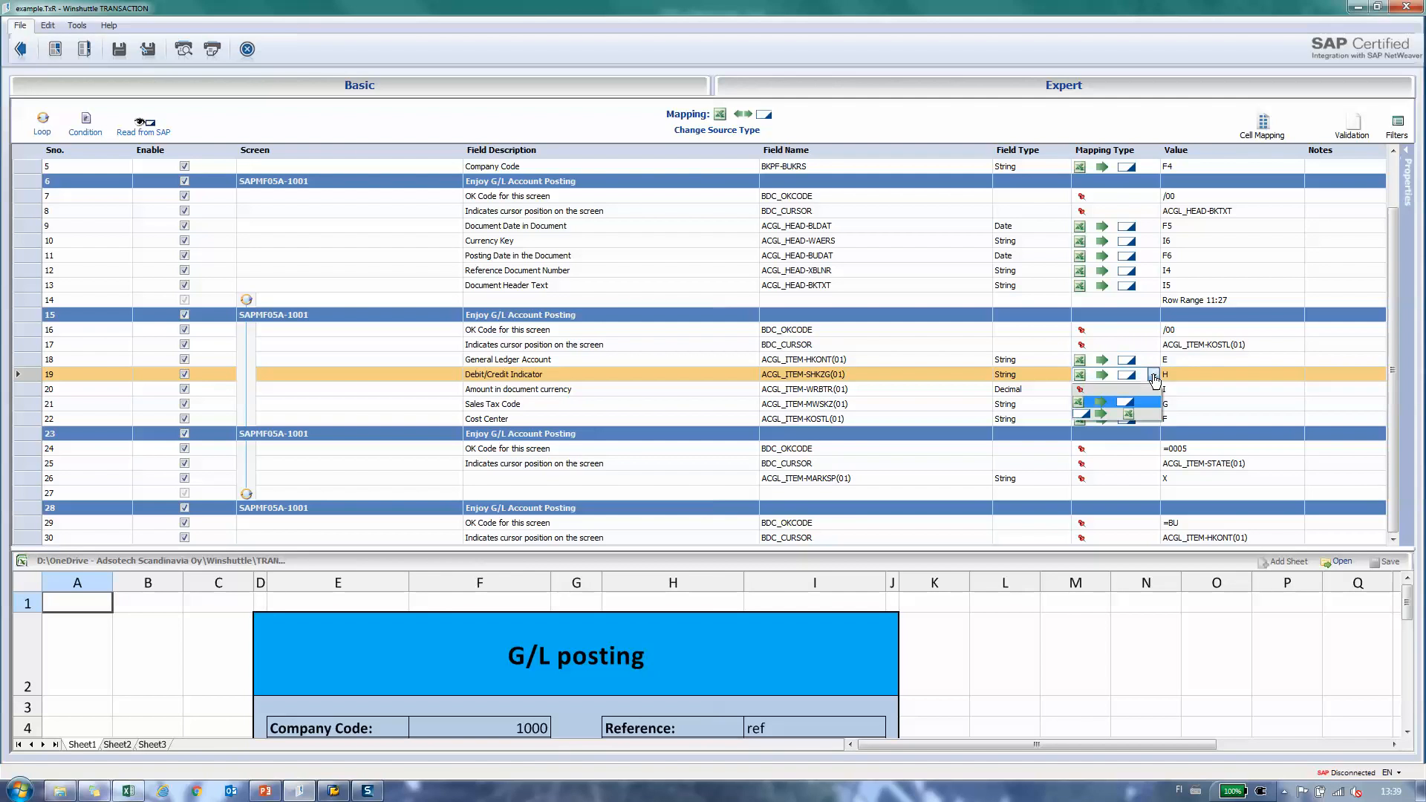
left_click(1150, 391)
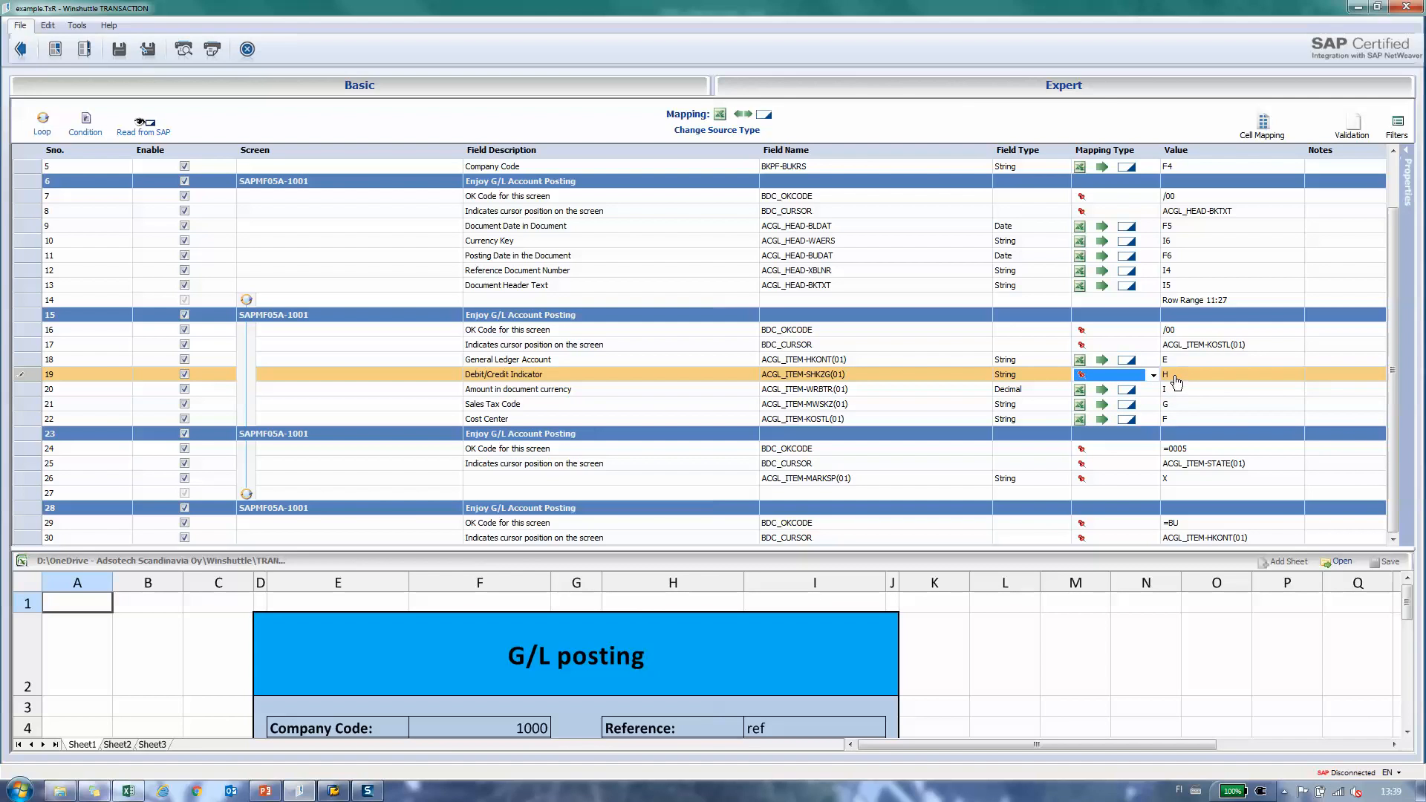
Duplicate the Debit/Credit Indicator row in the mapping and set the value of the first of the two rows to S
right_click(36, 379)
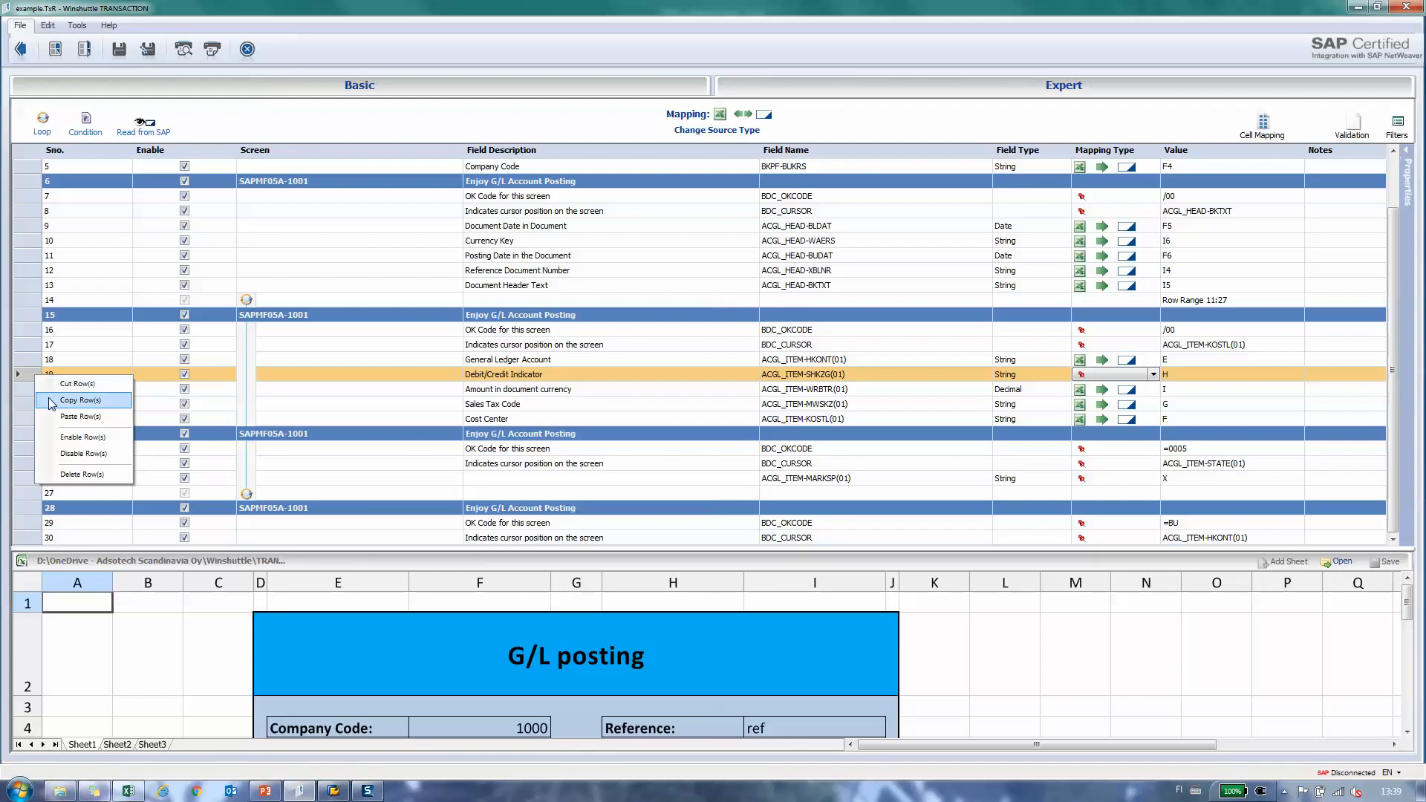
left_click(50, 407)
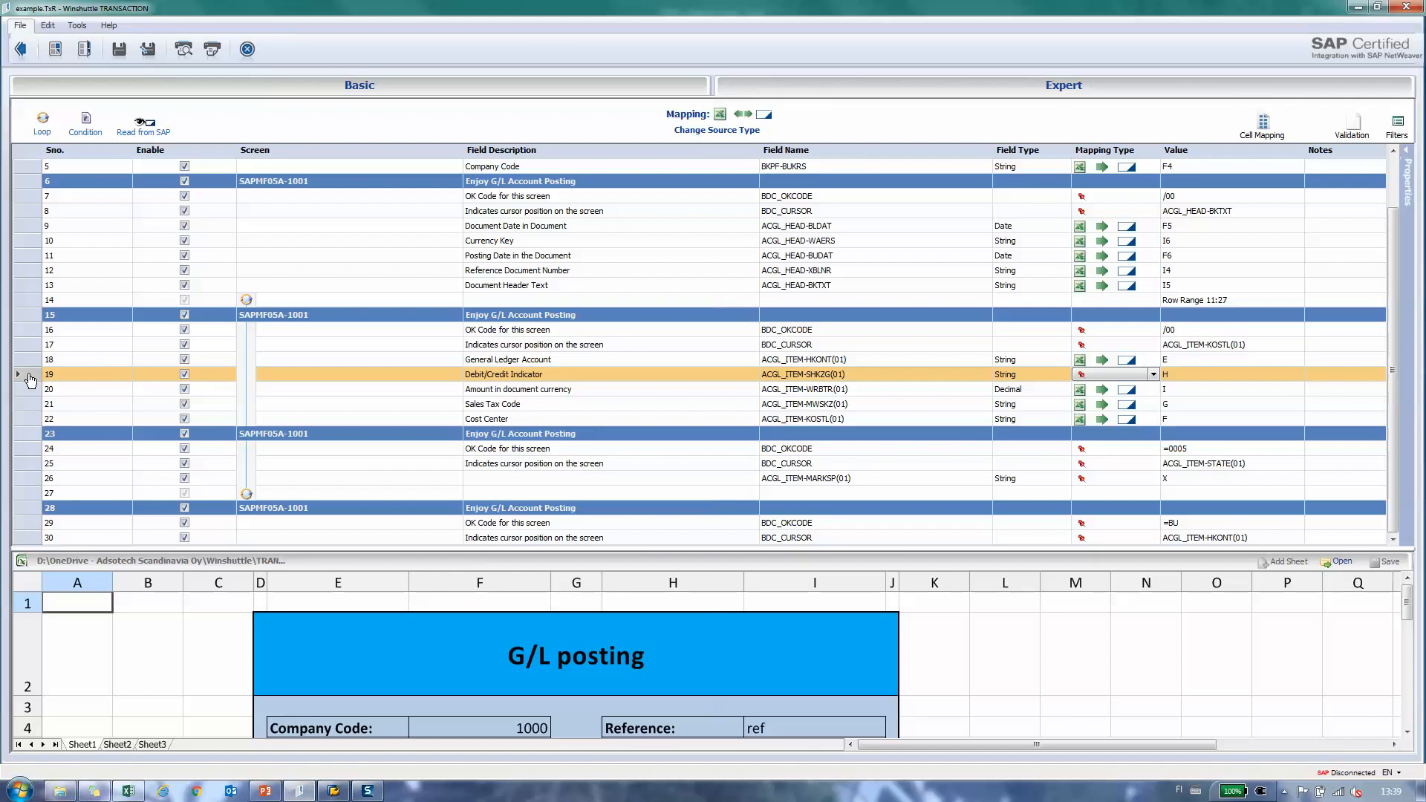
right_click(31, 379)
left_click(52, 414)
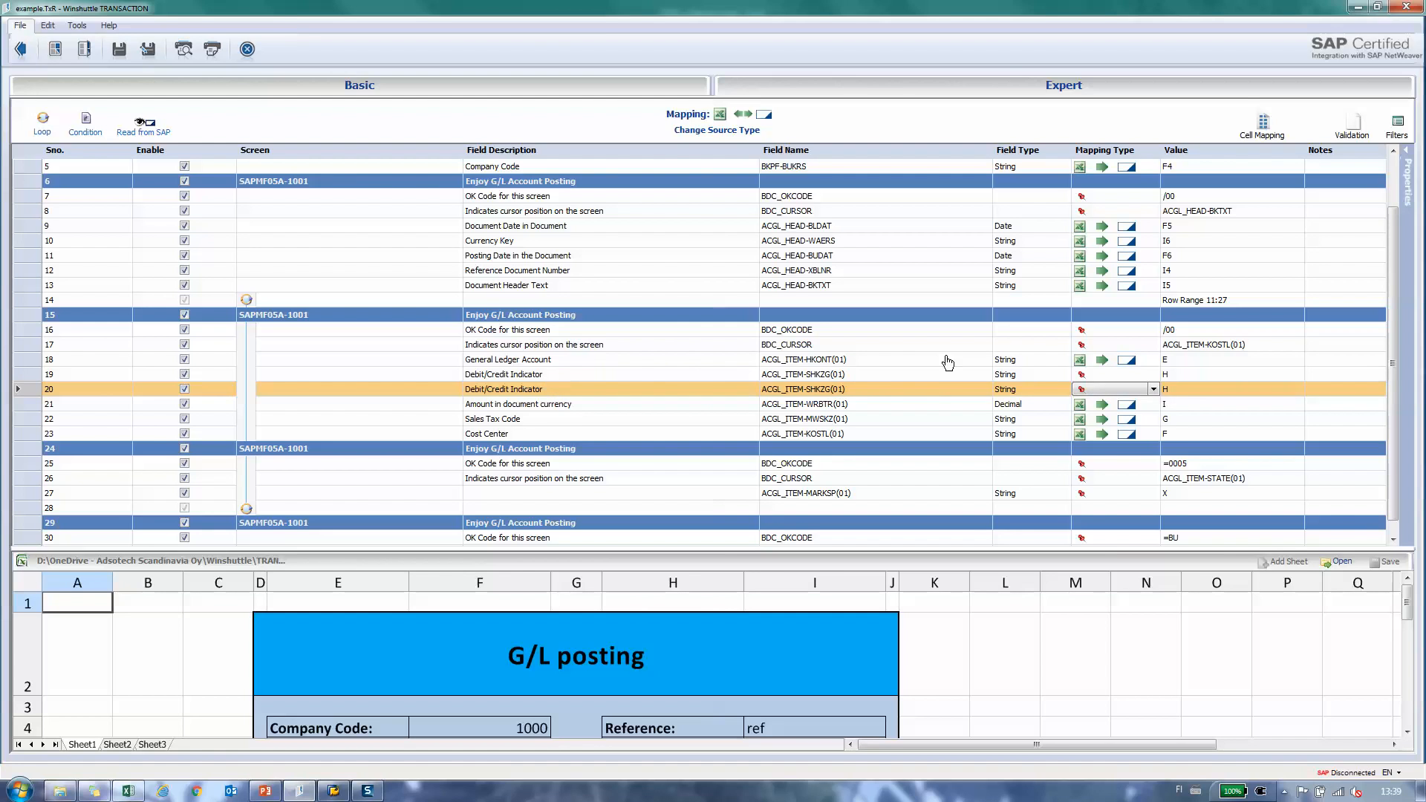
left_click(1192, 374)
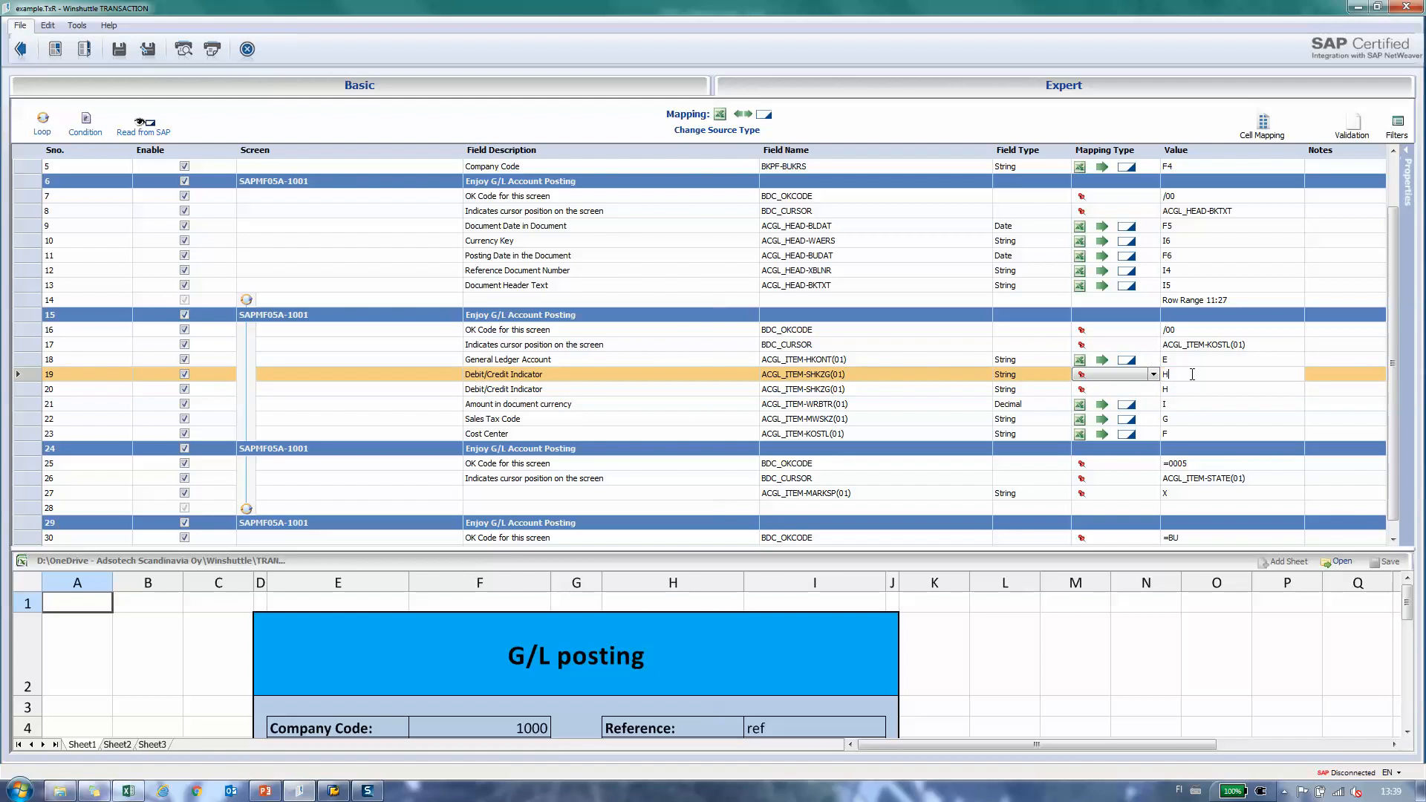
type("S")
key("Return")
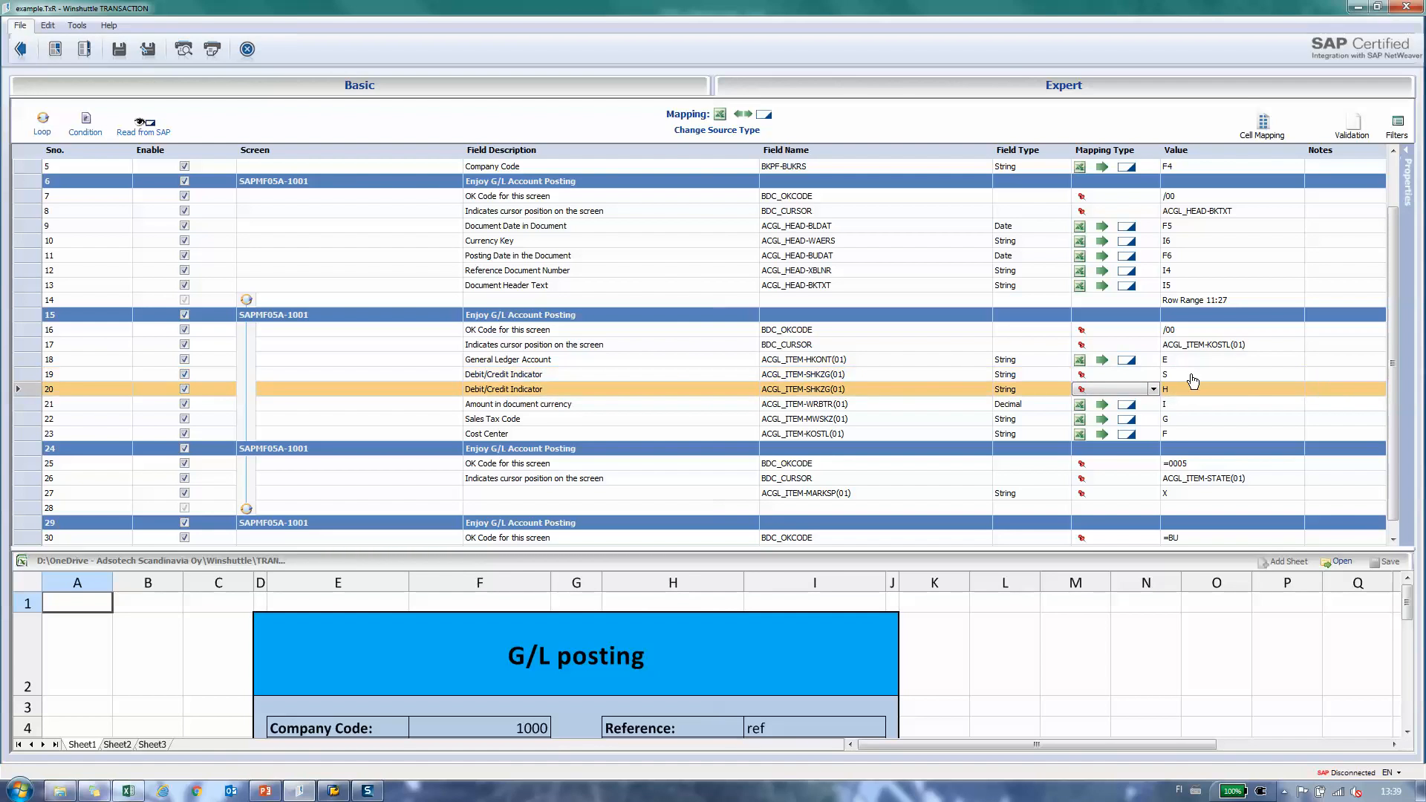
Add an IF condition around the Debit/Credit Indicator row with value S, requiring its Excel cell to equal DEBIT
left_click(1192, 375)
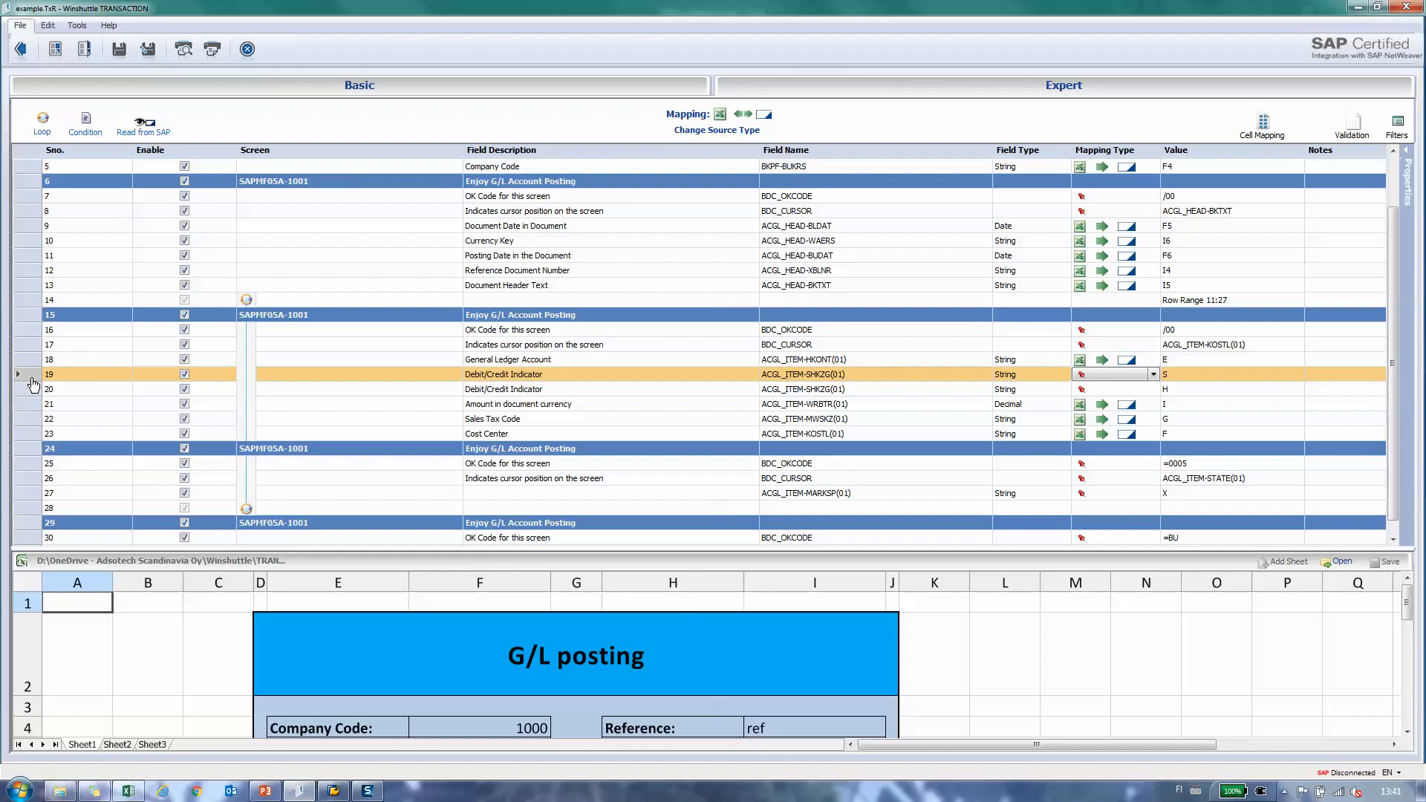
left_click(86, 124)
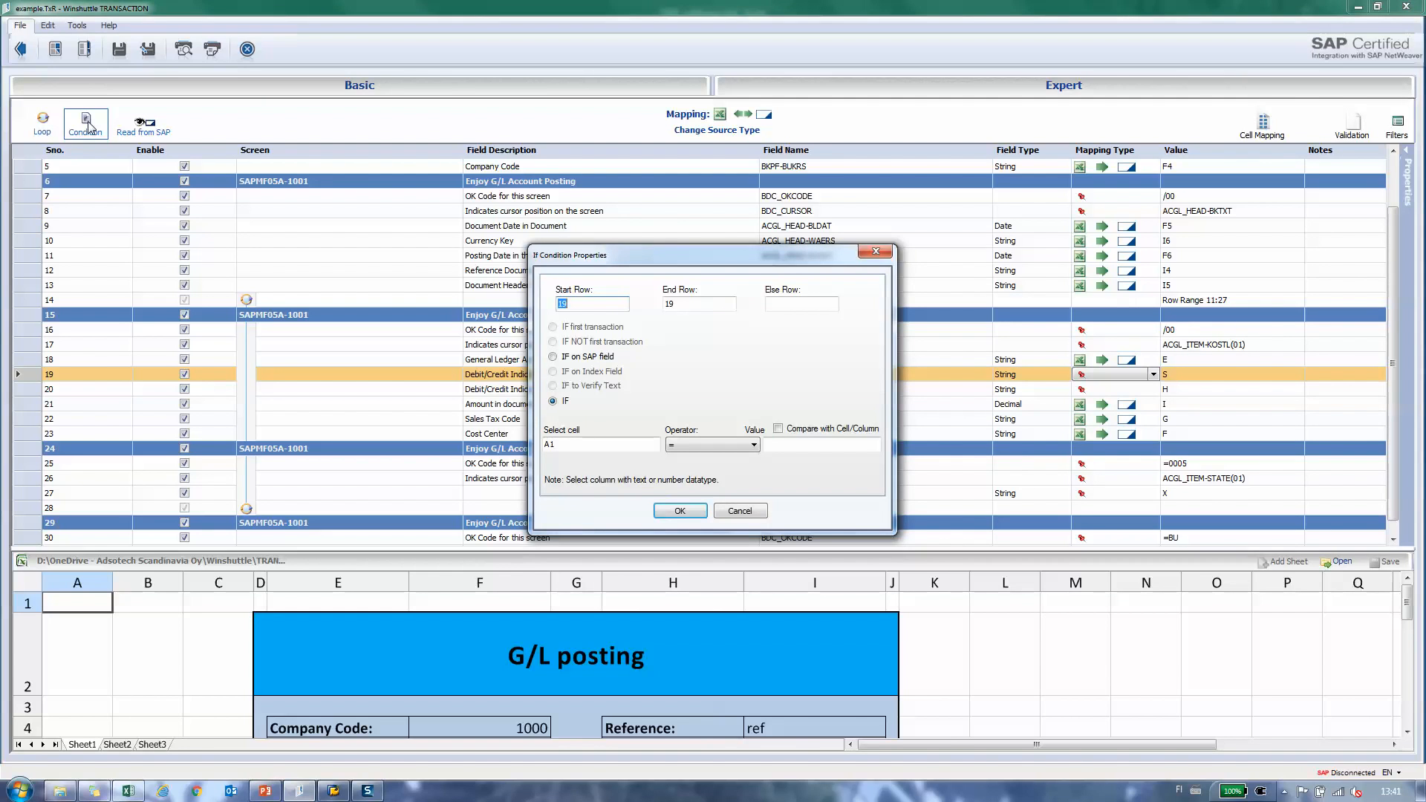
left_click(571, 445)
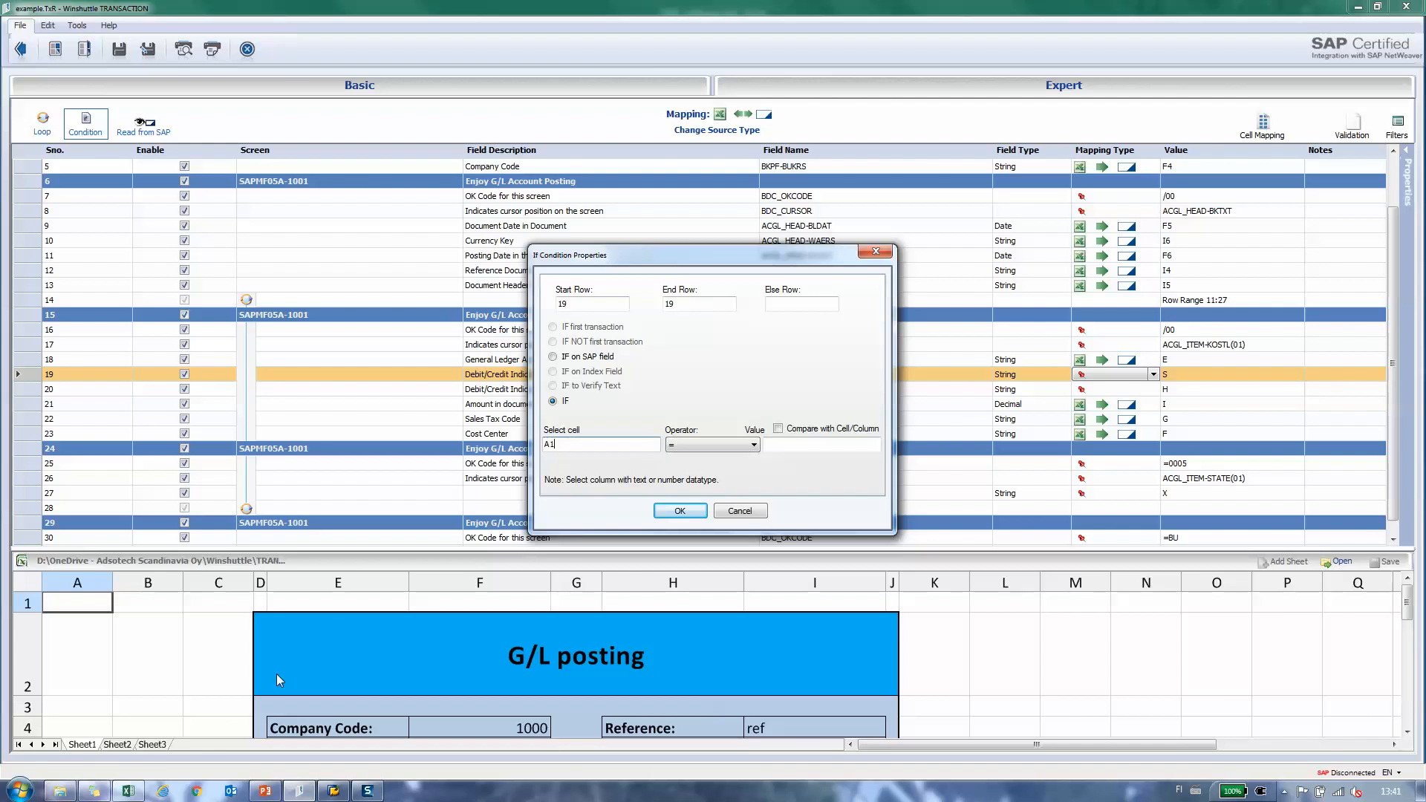
left_click(127, 792)
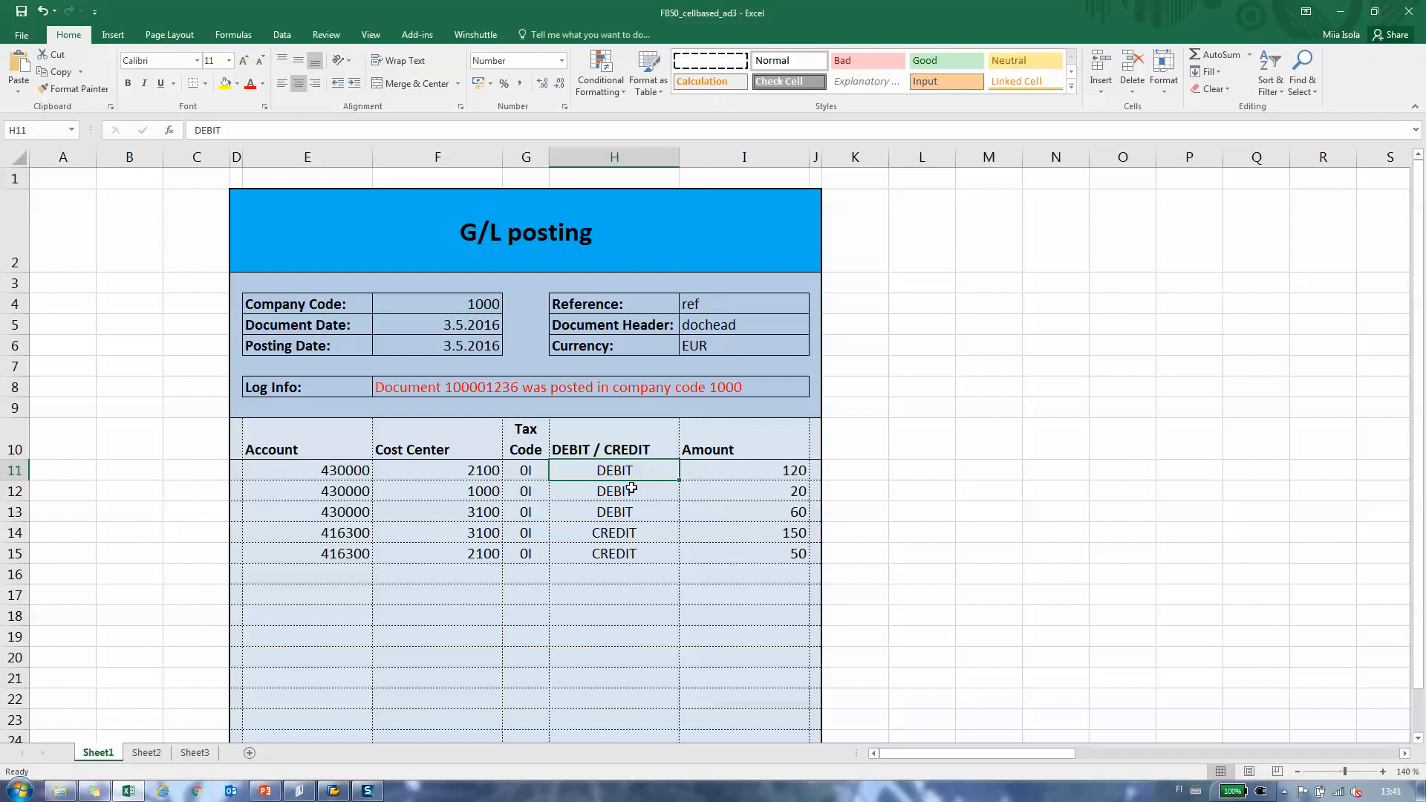
key("alt+Tab")
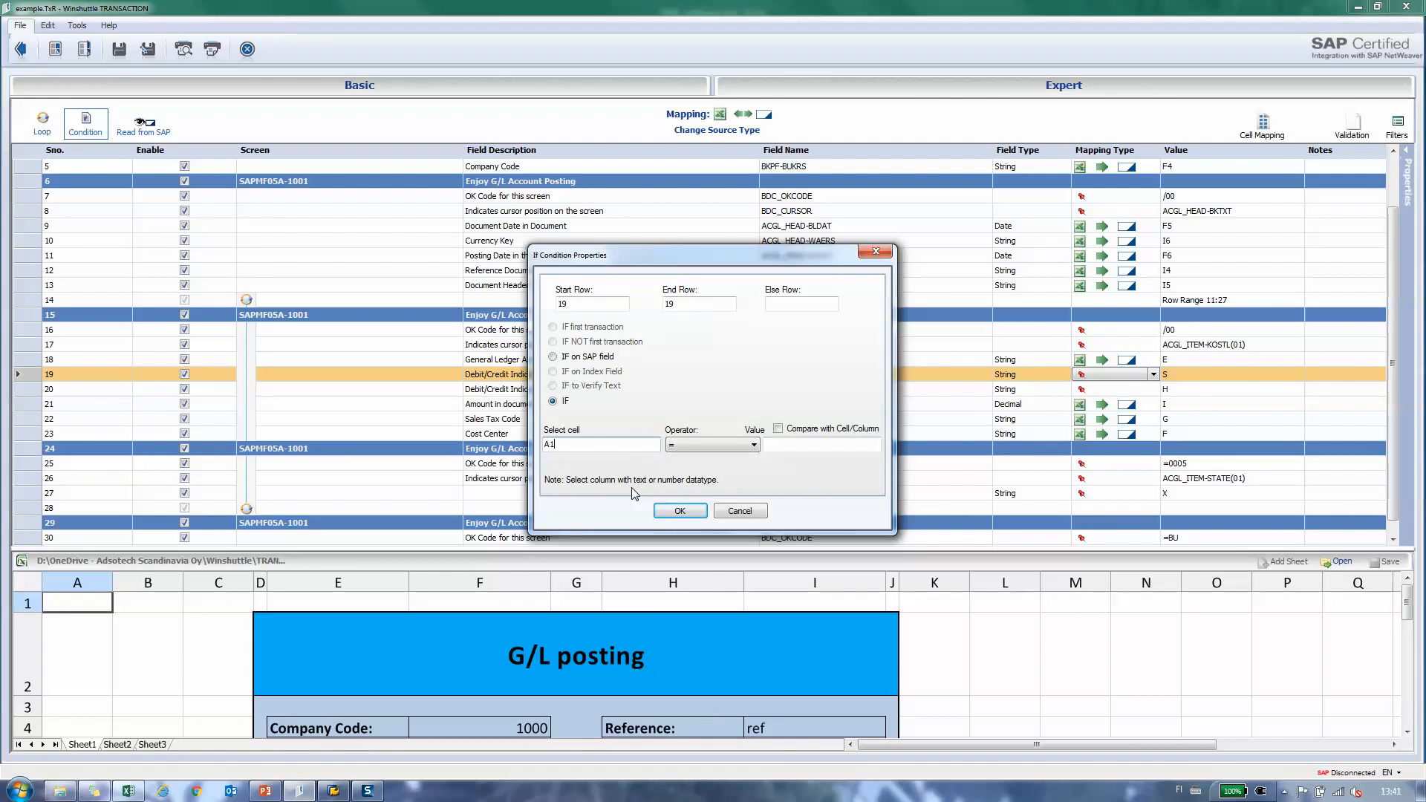
key("BackSpace")
left_click(796, 447)
type("DEBIT")
left_click(672, 512)
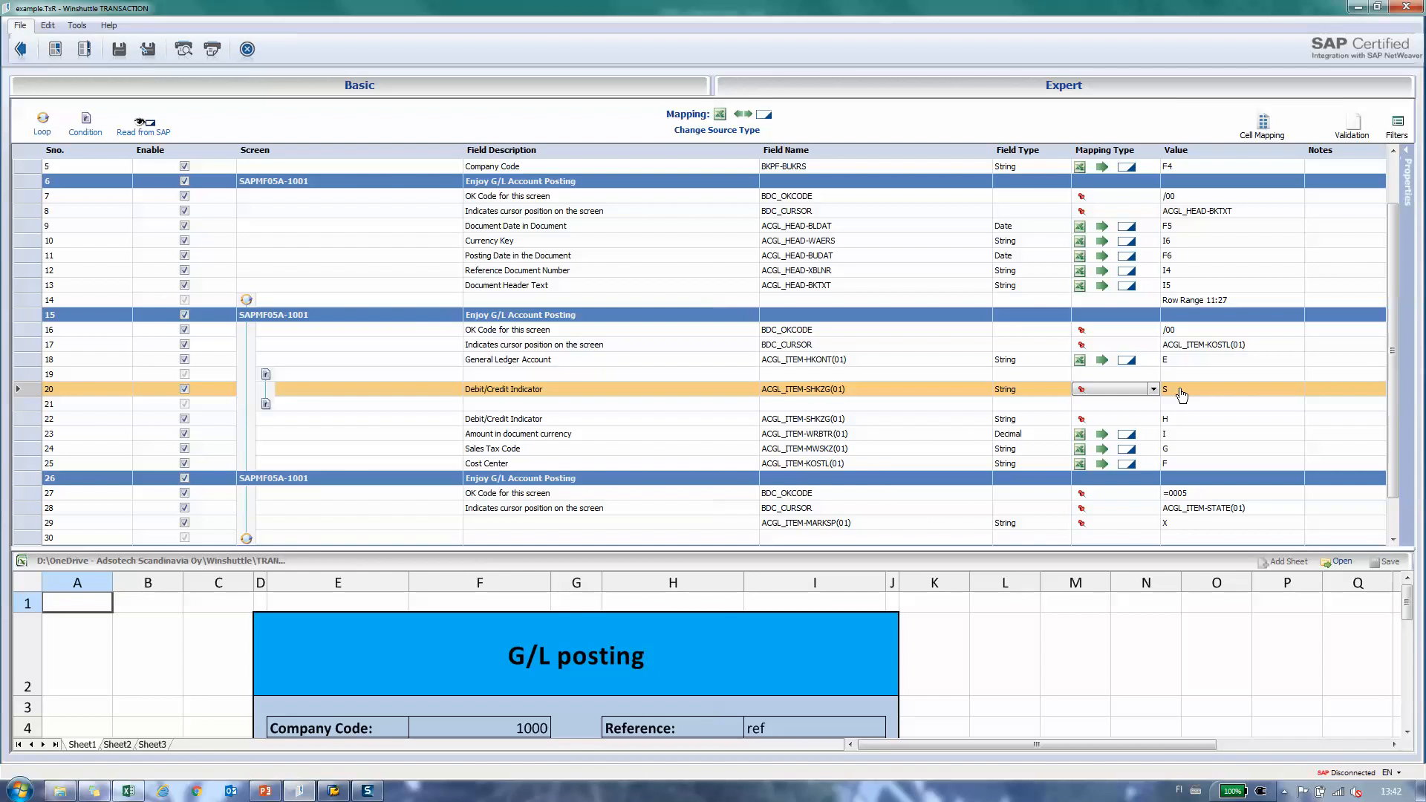
Add an IF condition around the Debit/Credit Indicator row with value H, requiring Excel column H to equal CREDIT
left_click(26, 421)
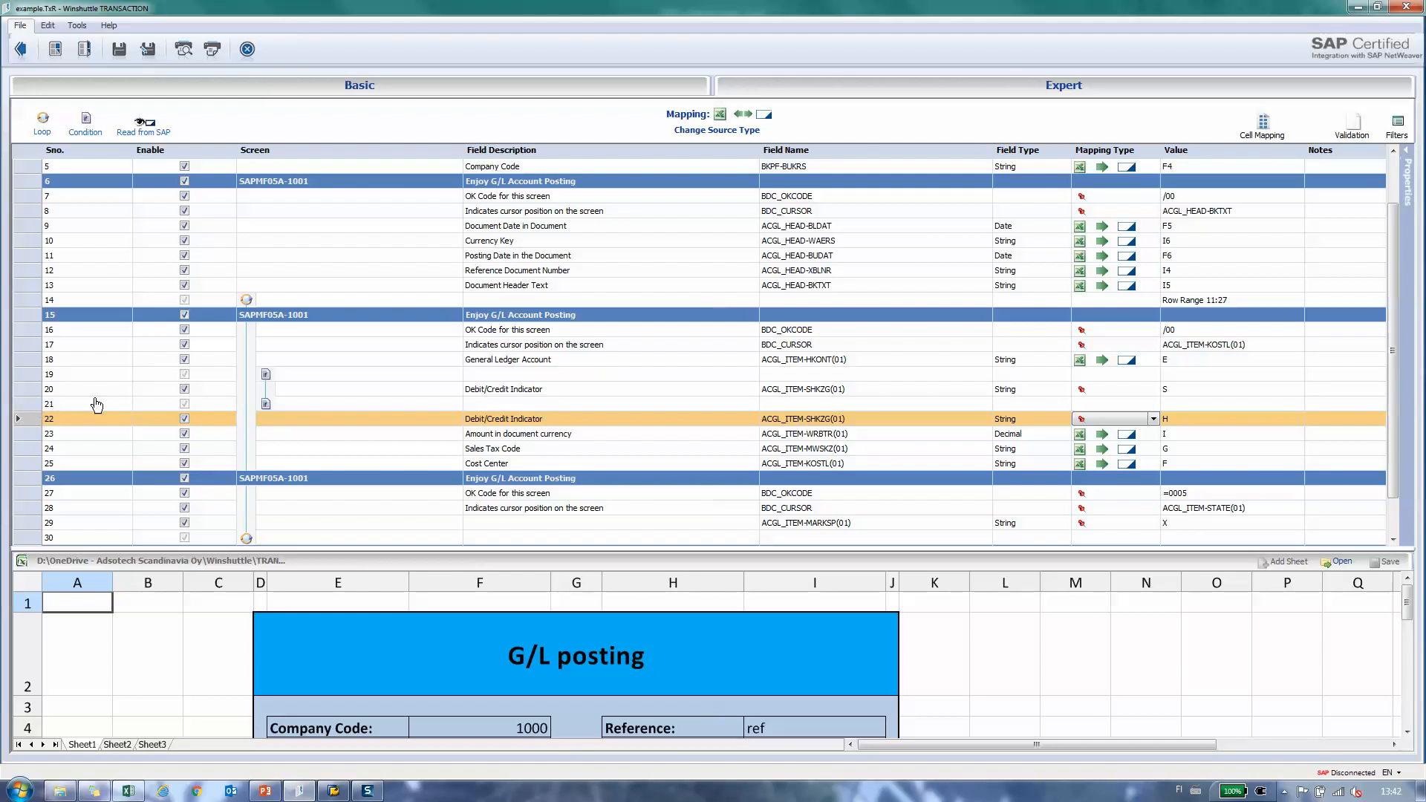
left_click(86, 124)
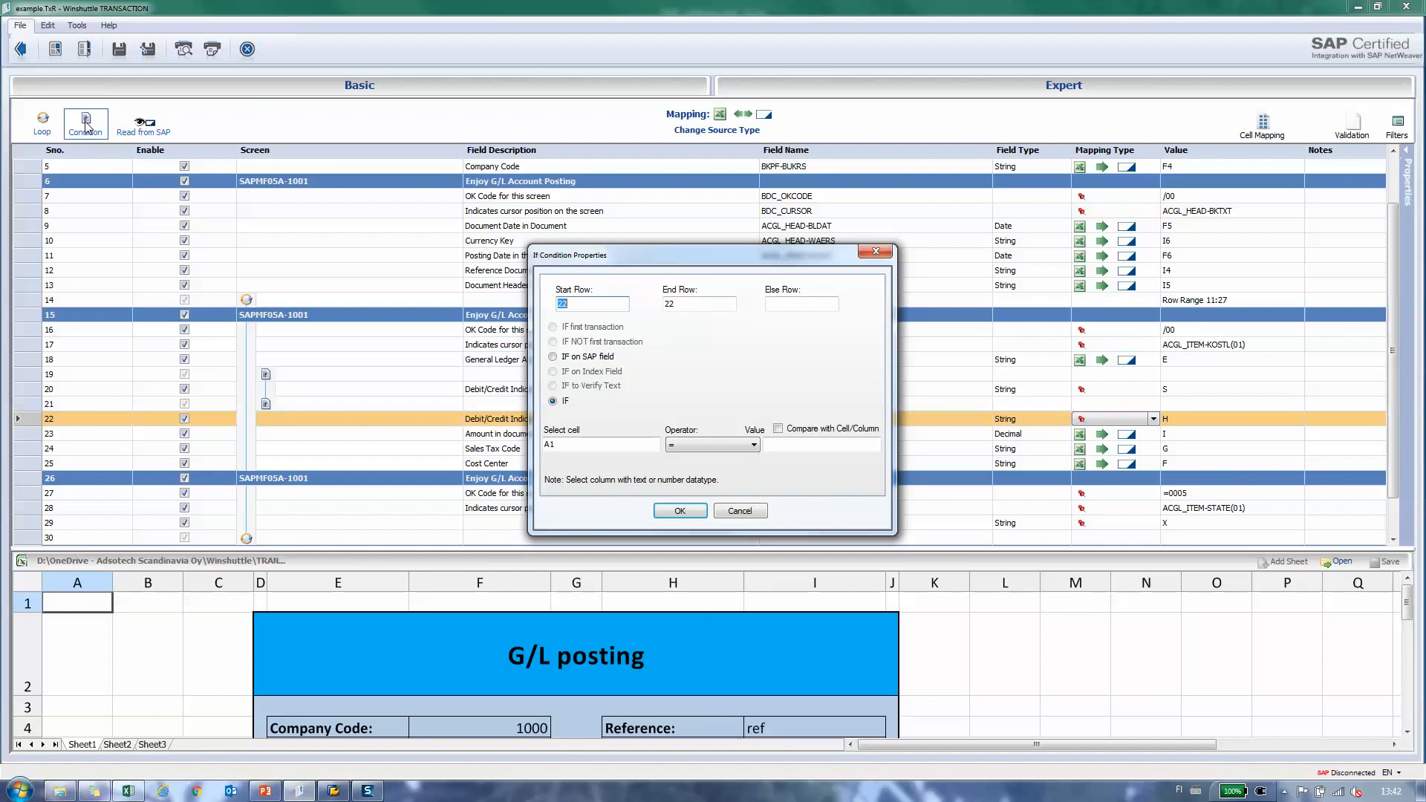
left_click(564, 446)
key("BackSpace")
key("BackSpace")
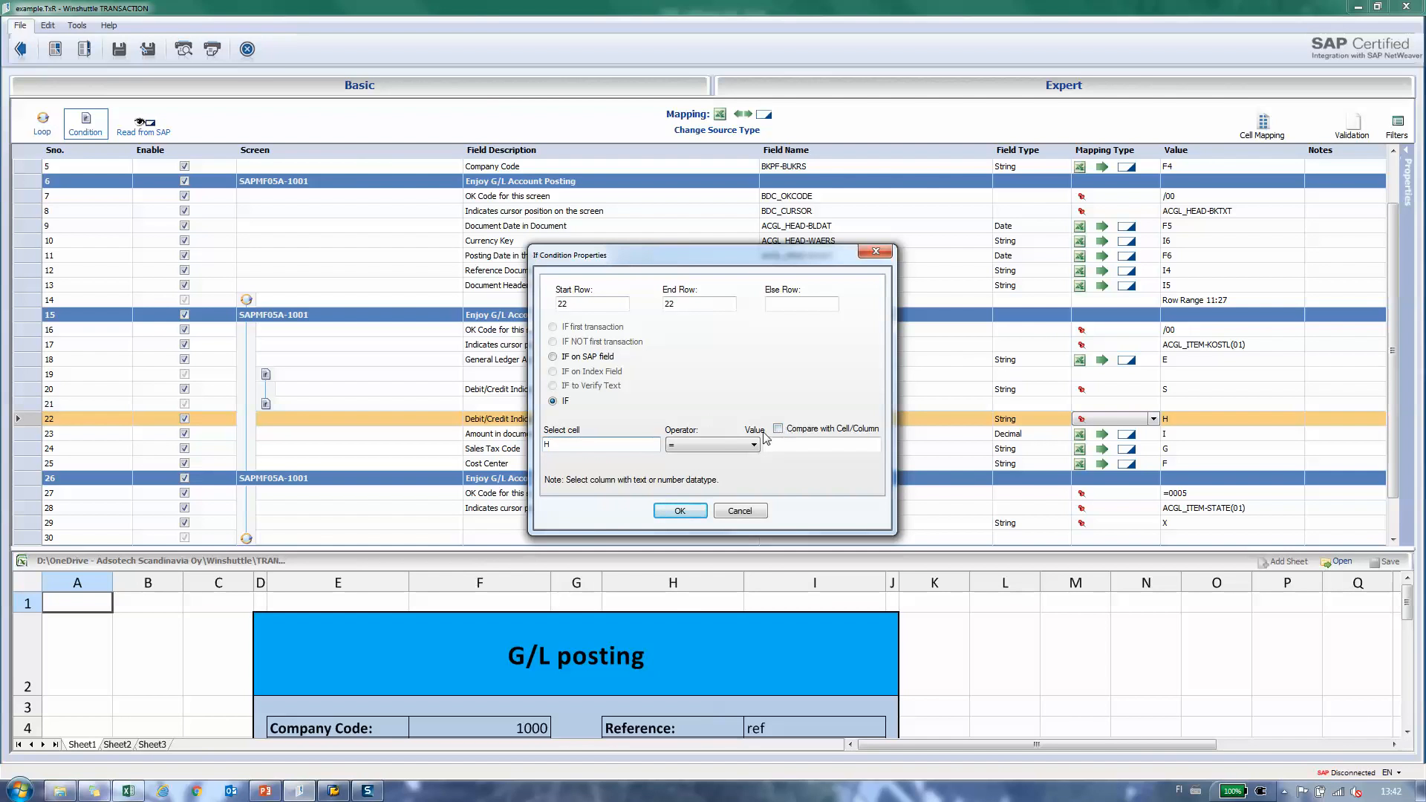
left_click(727, 446)
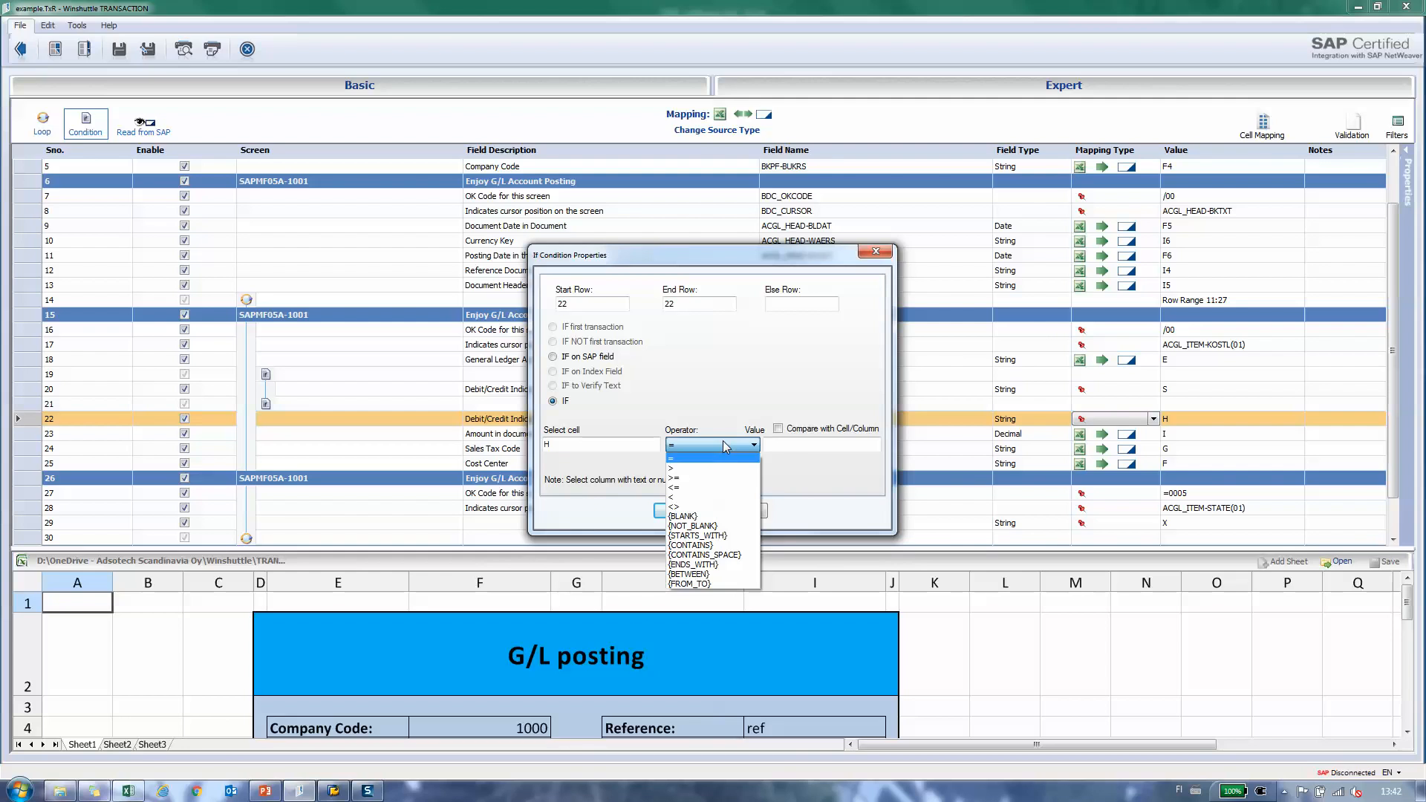
left_click(726, 446)
left_click(781, 444)
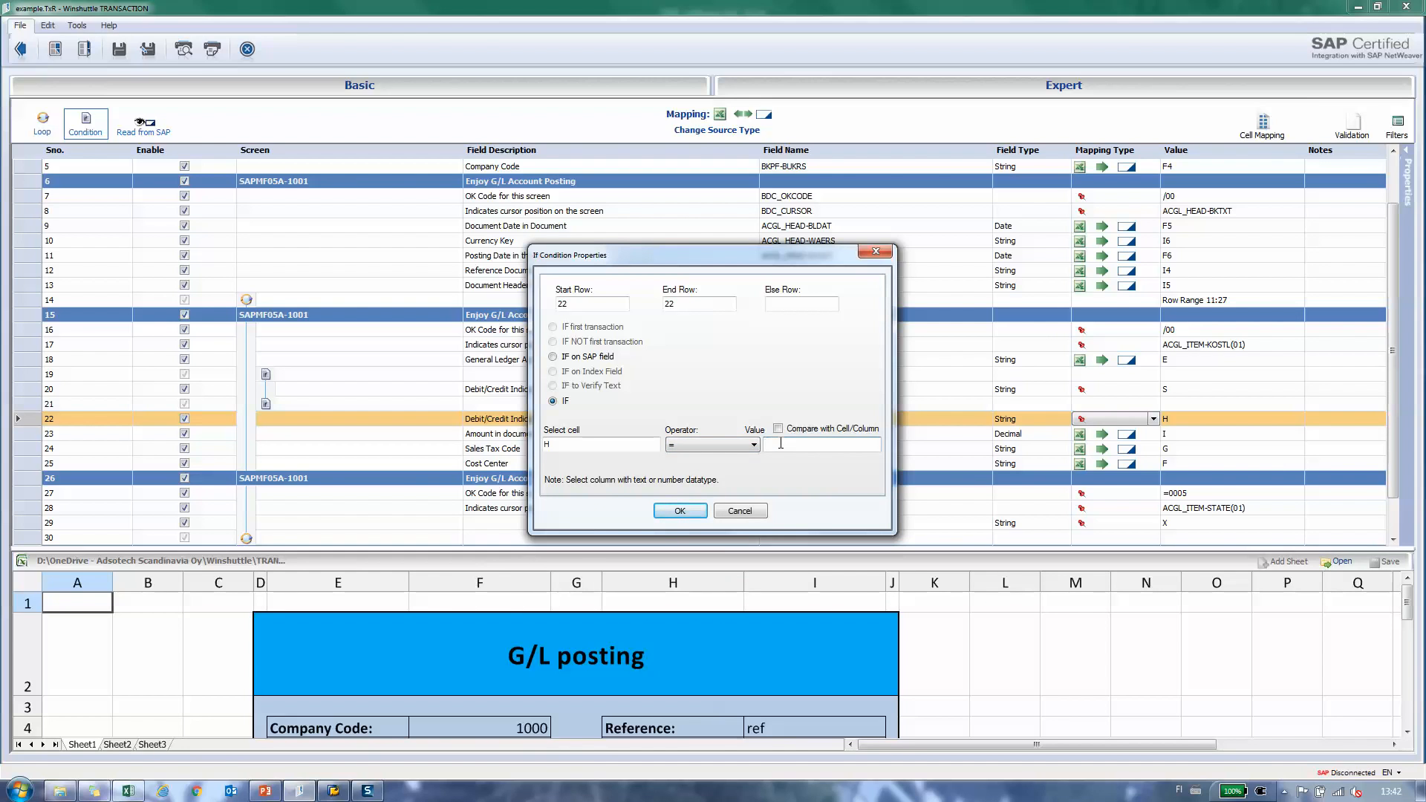
type("CREDIT")
left_click(689, 511)
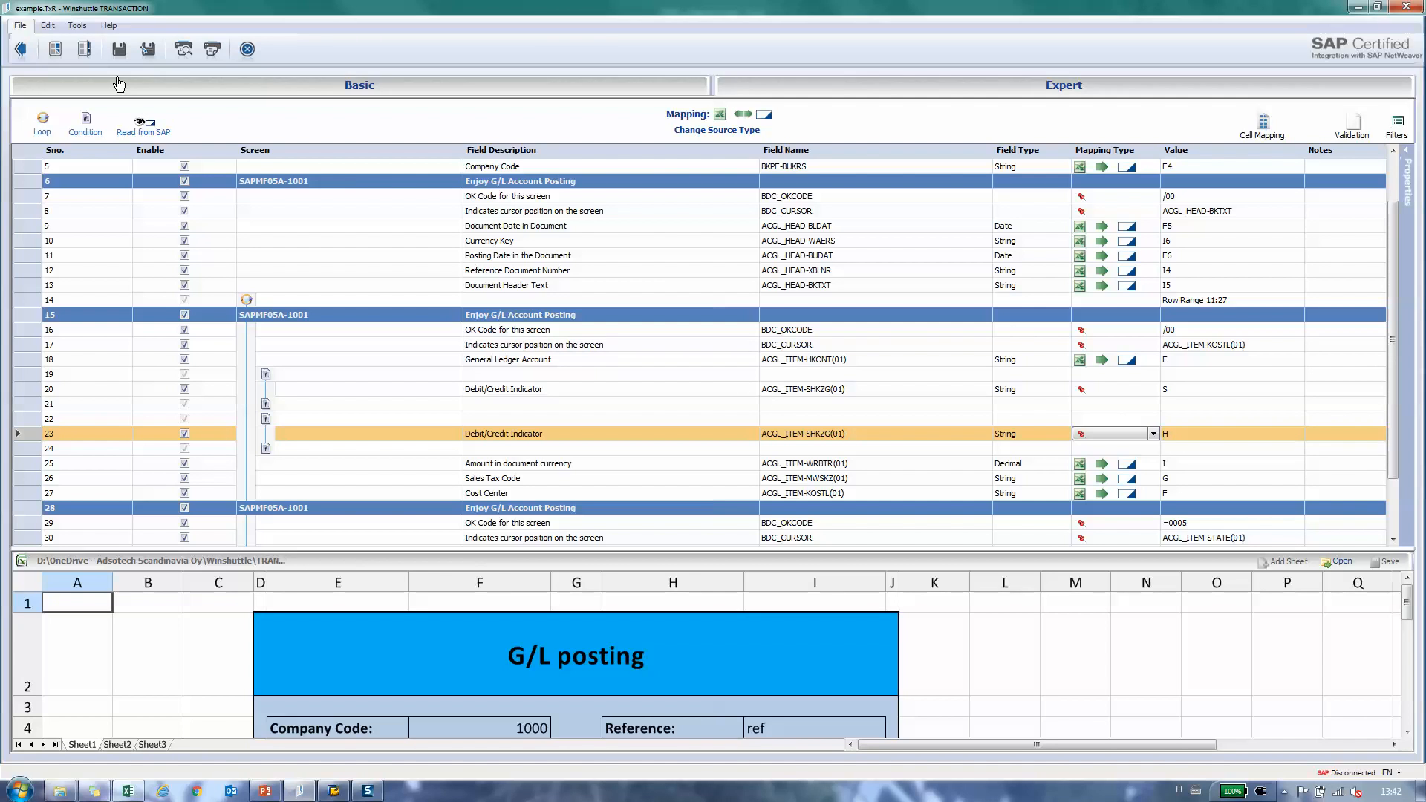
Save the mapping changes to the script and close the FB50_cellbased_ad3 workbook in Excel
left_click(21, 50)
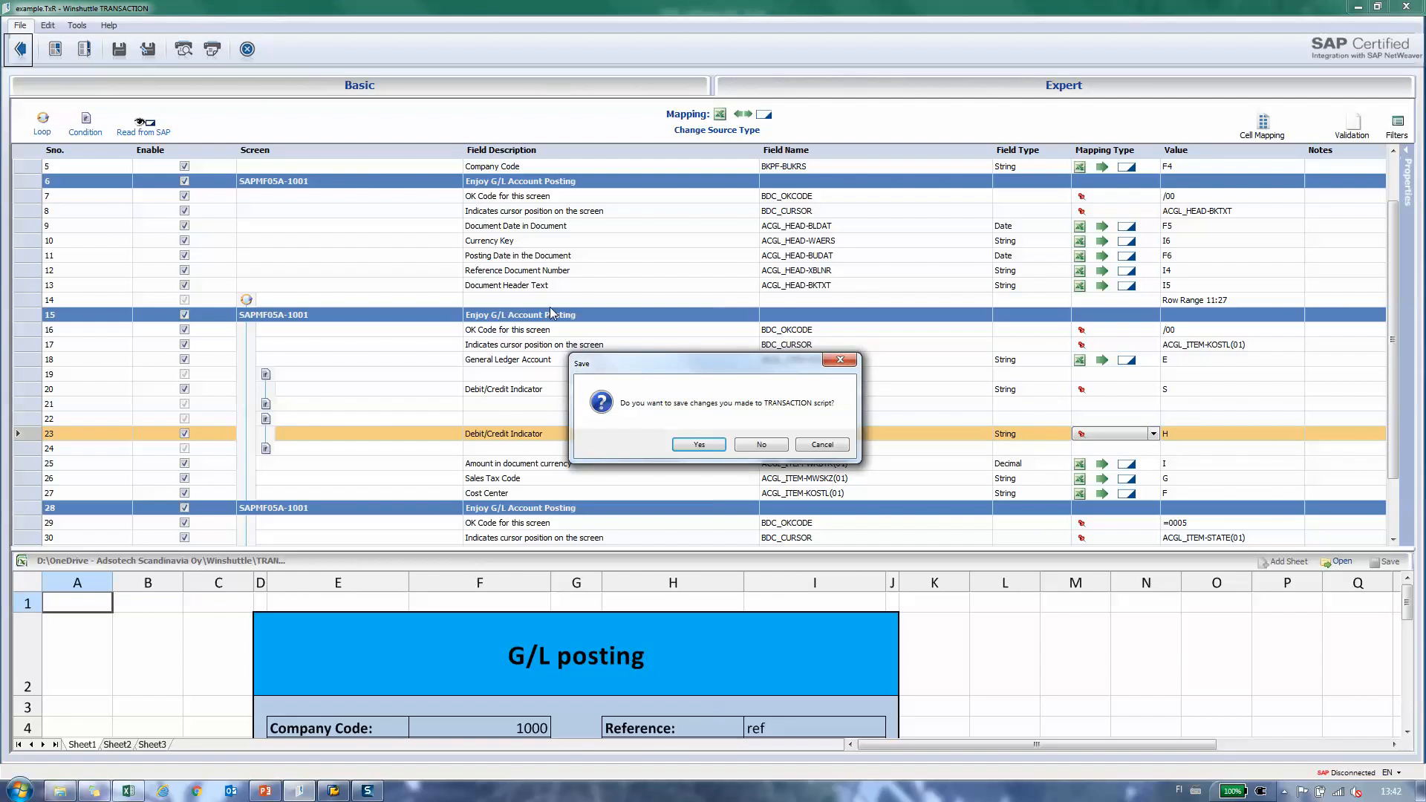
left_click(699, 444)
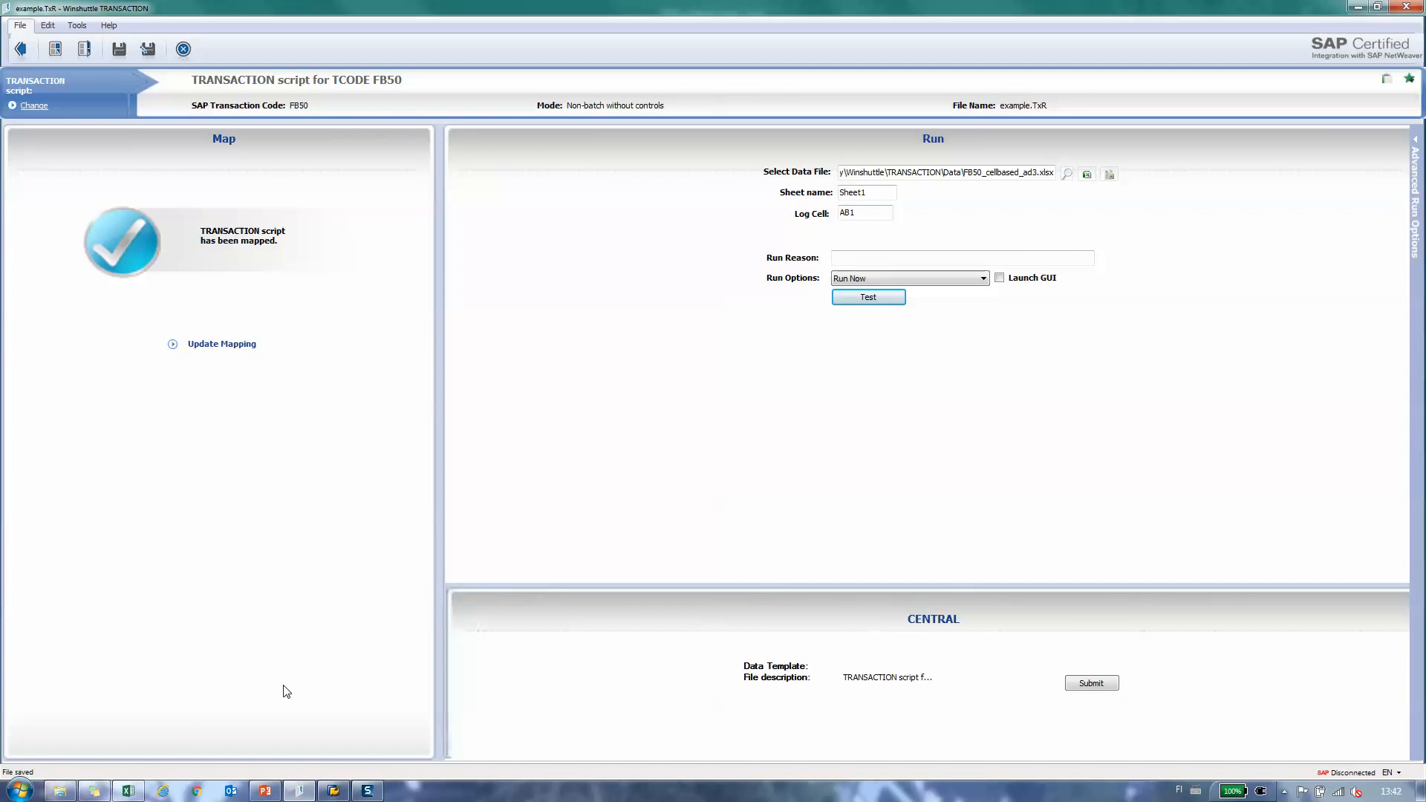
left_click(132, 791)
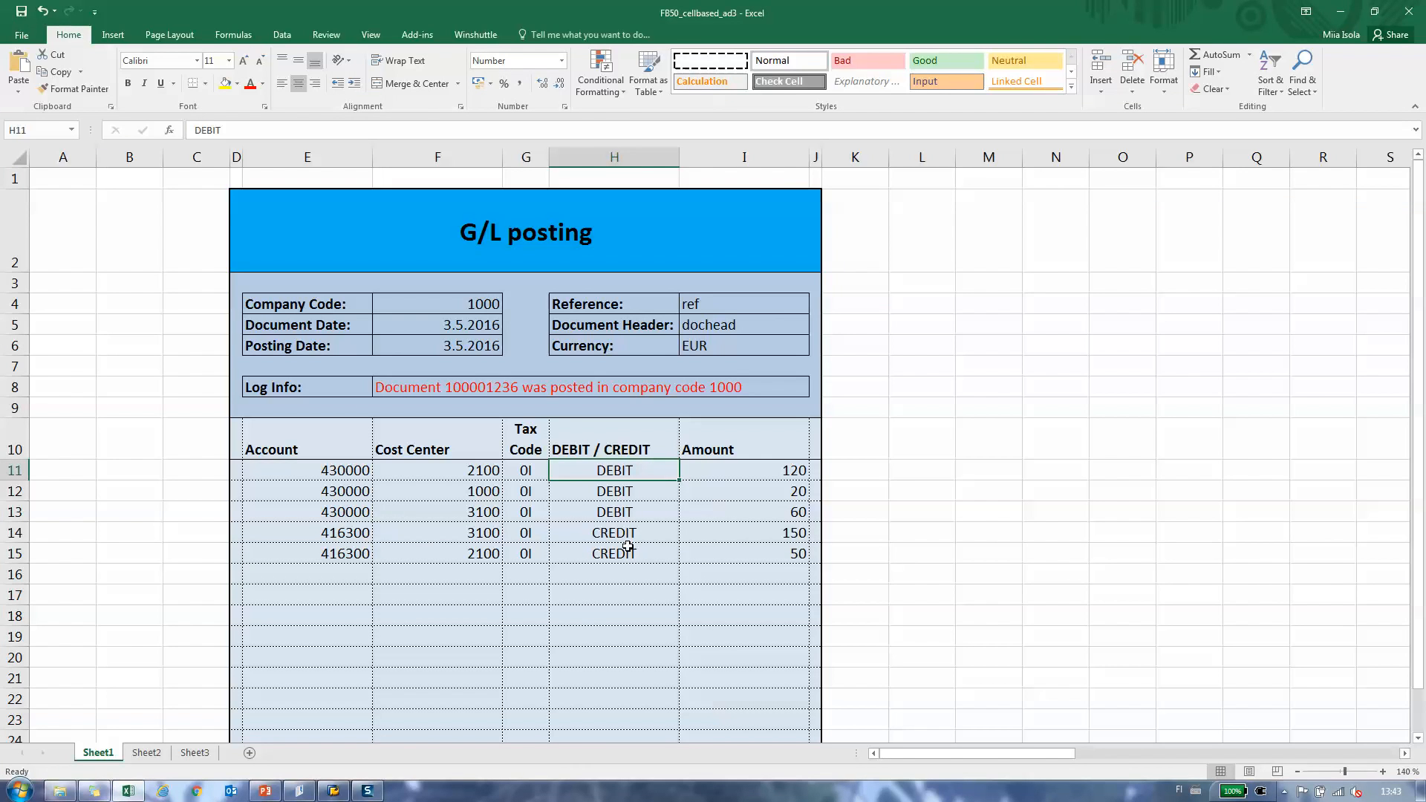
left_click(1409, 11)
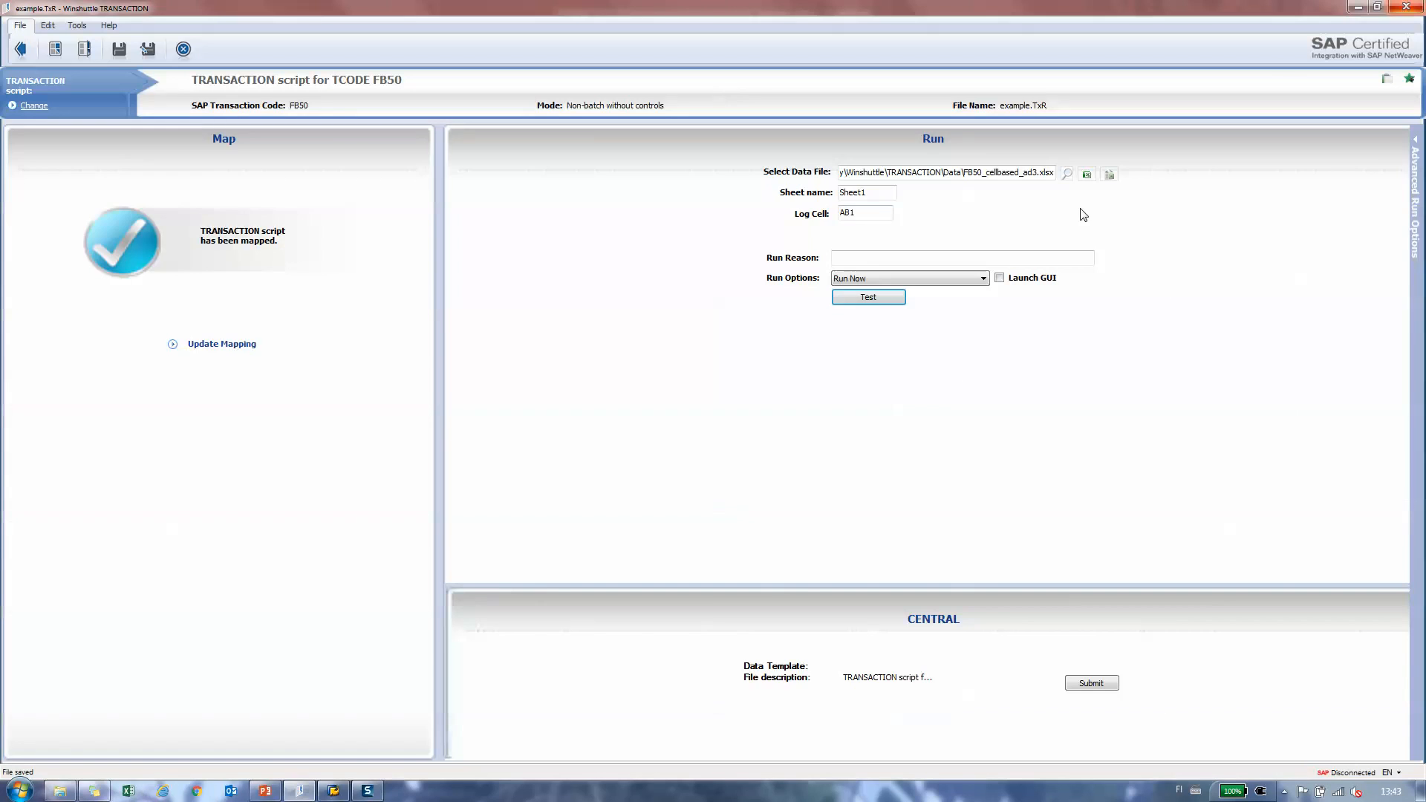
Test-run the script using the prefilled SAP logon, and reopen the data workbook maximized to check its Log Info
left_click(857, 301)
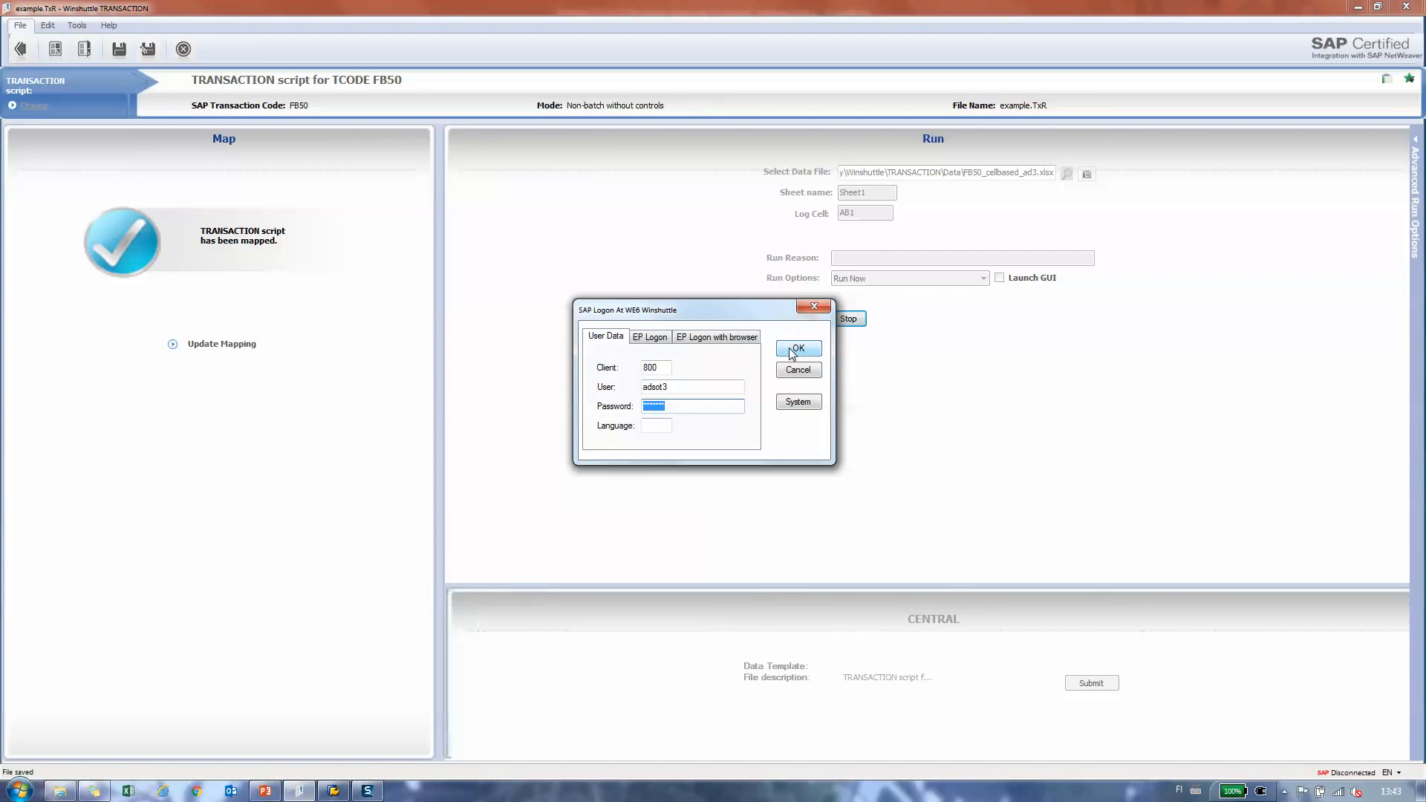
left_click(794, 349)
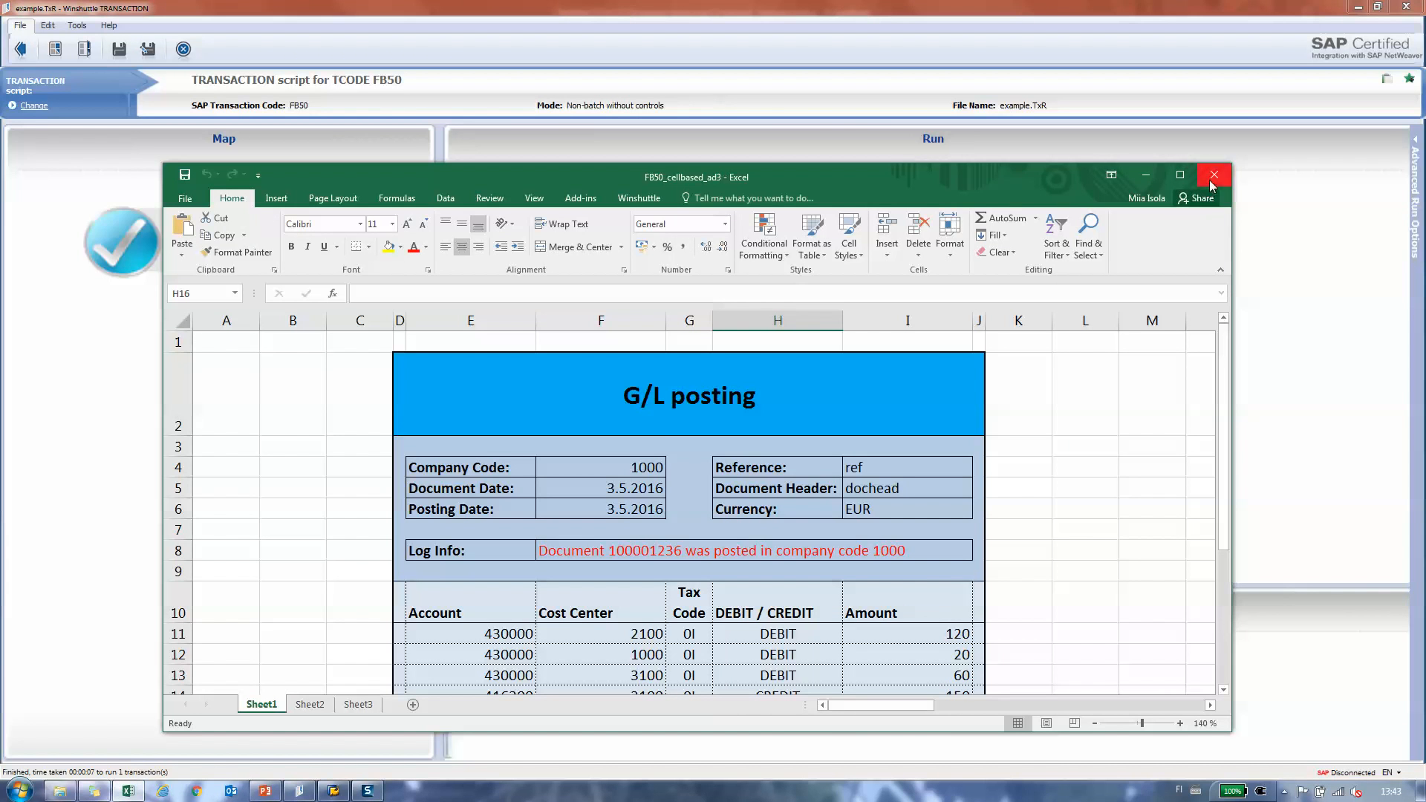
left_click(1212, 179)
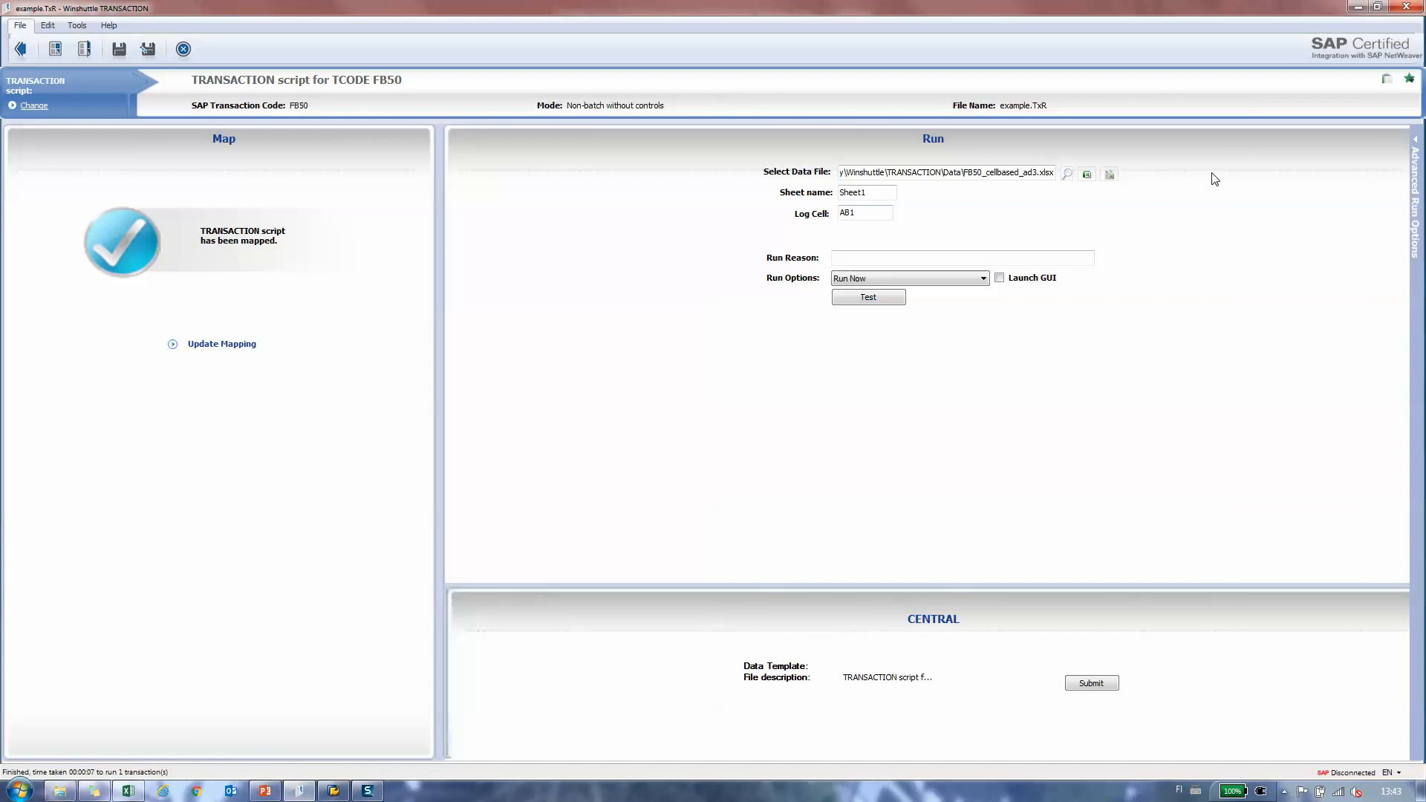
left_click(1087, 175)
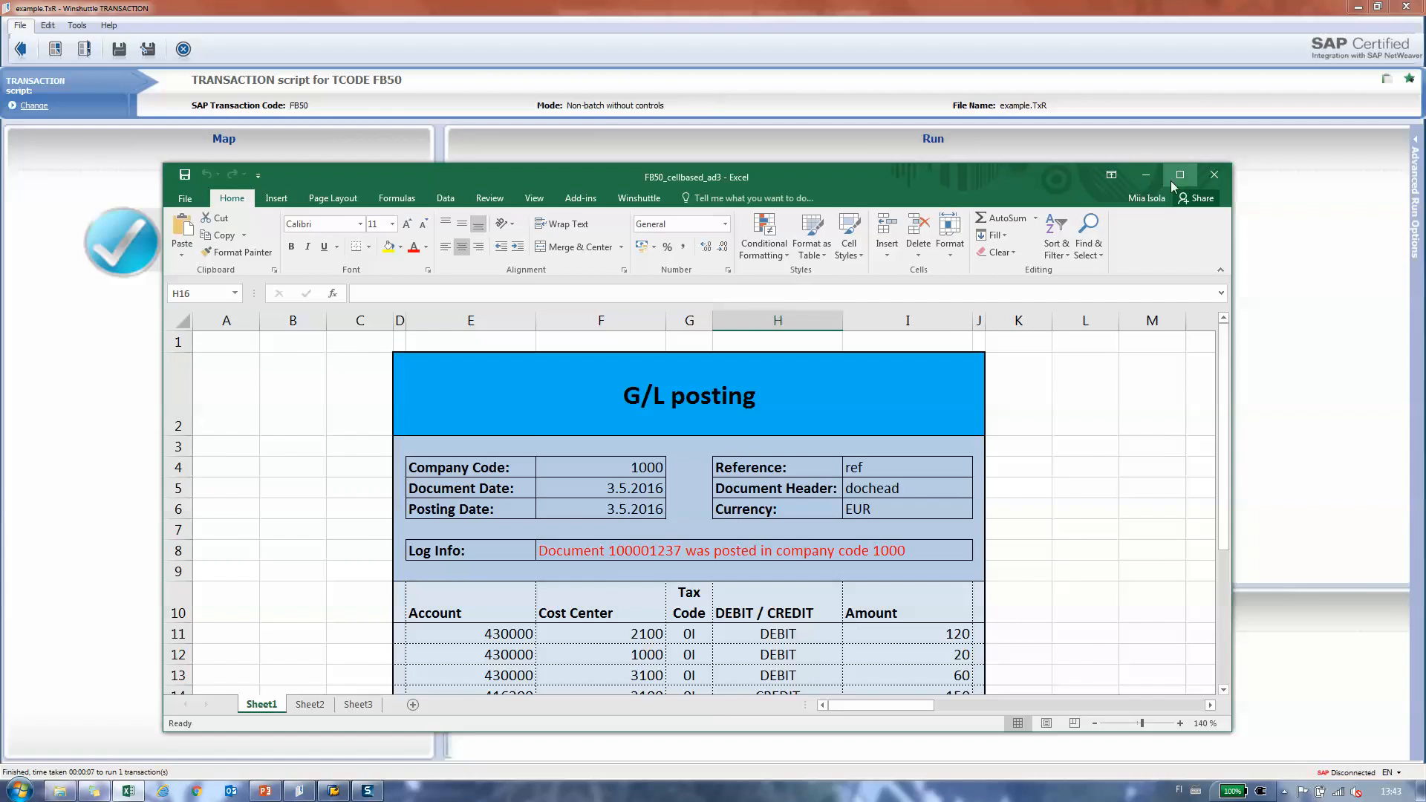
left_click(1179, 179)
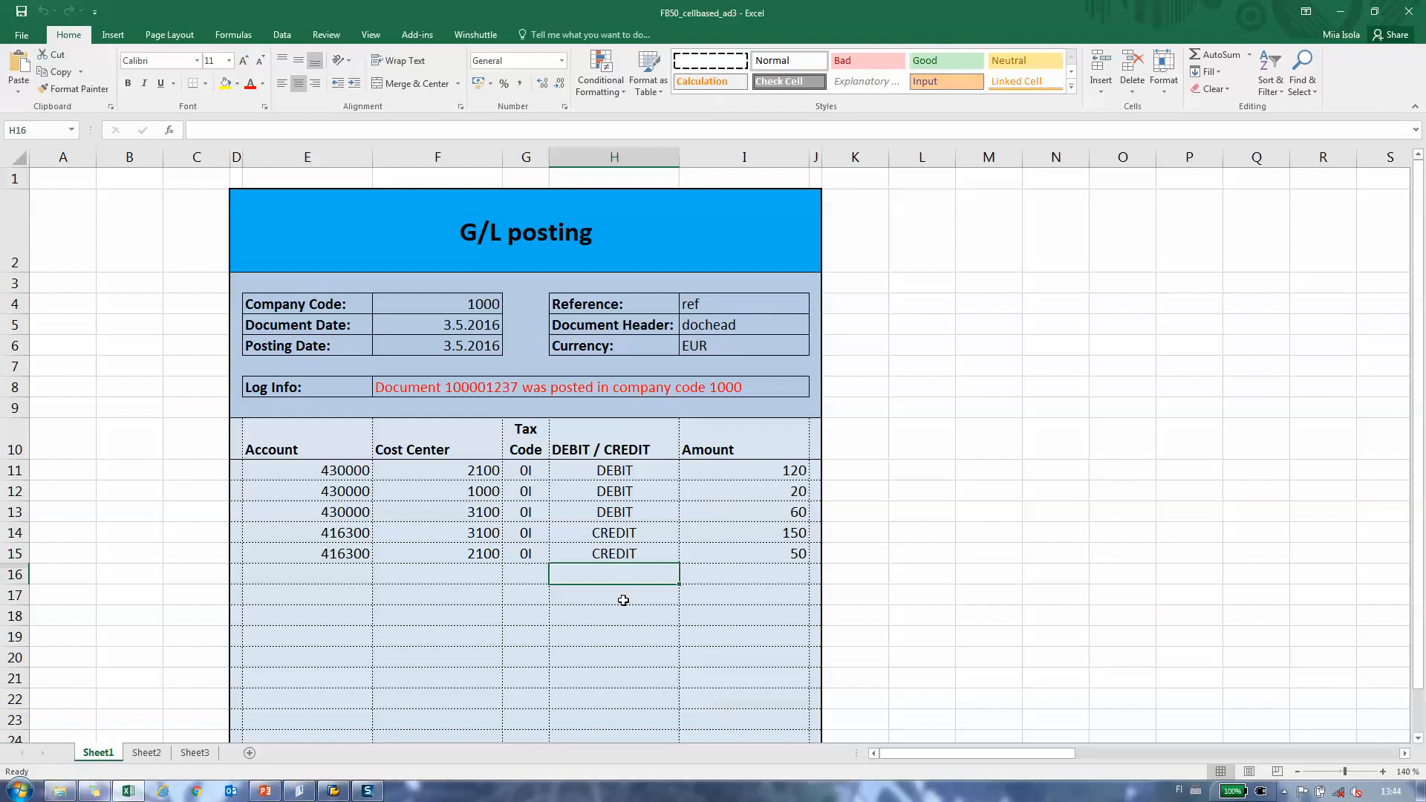
left_click(1346, 793)
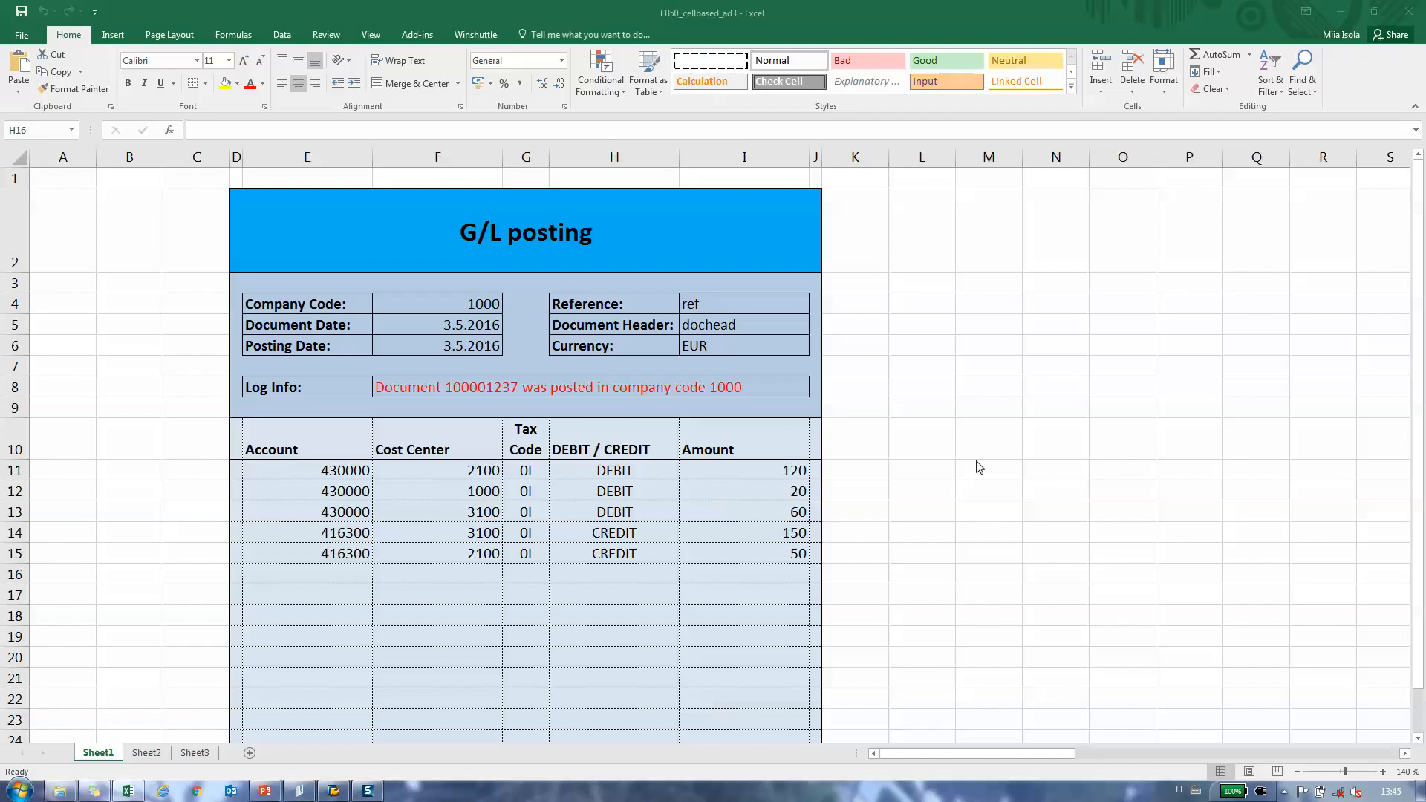
Replace the header in cell H10 with Debit Amount and the header in I10 with Credit Amoung
key("Up")
key("Up")
key("Up")
key("Up")
key("Up")
key("Up")
type("Debit Amount")
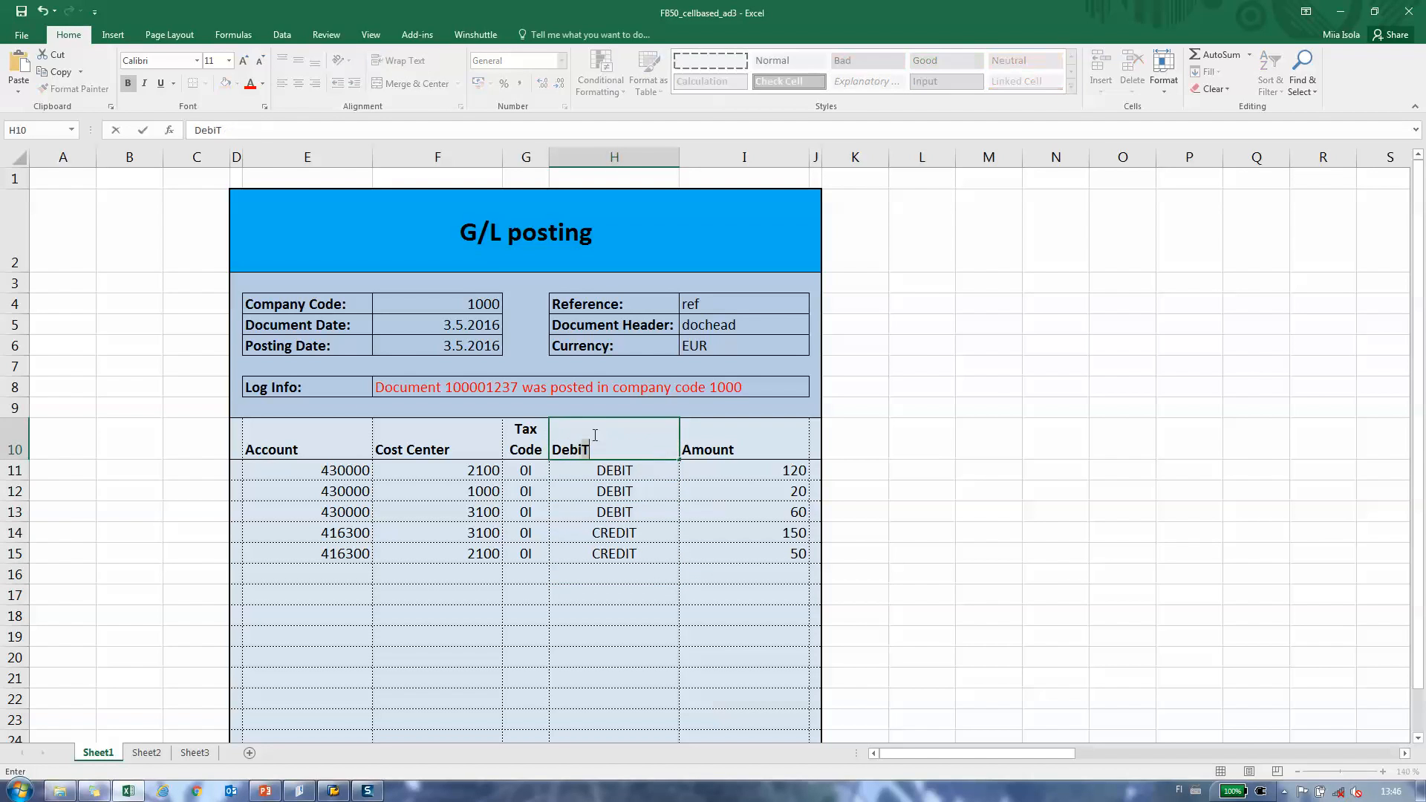
key("Tab")
type("Credit Amoung")
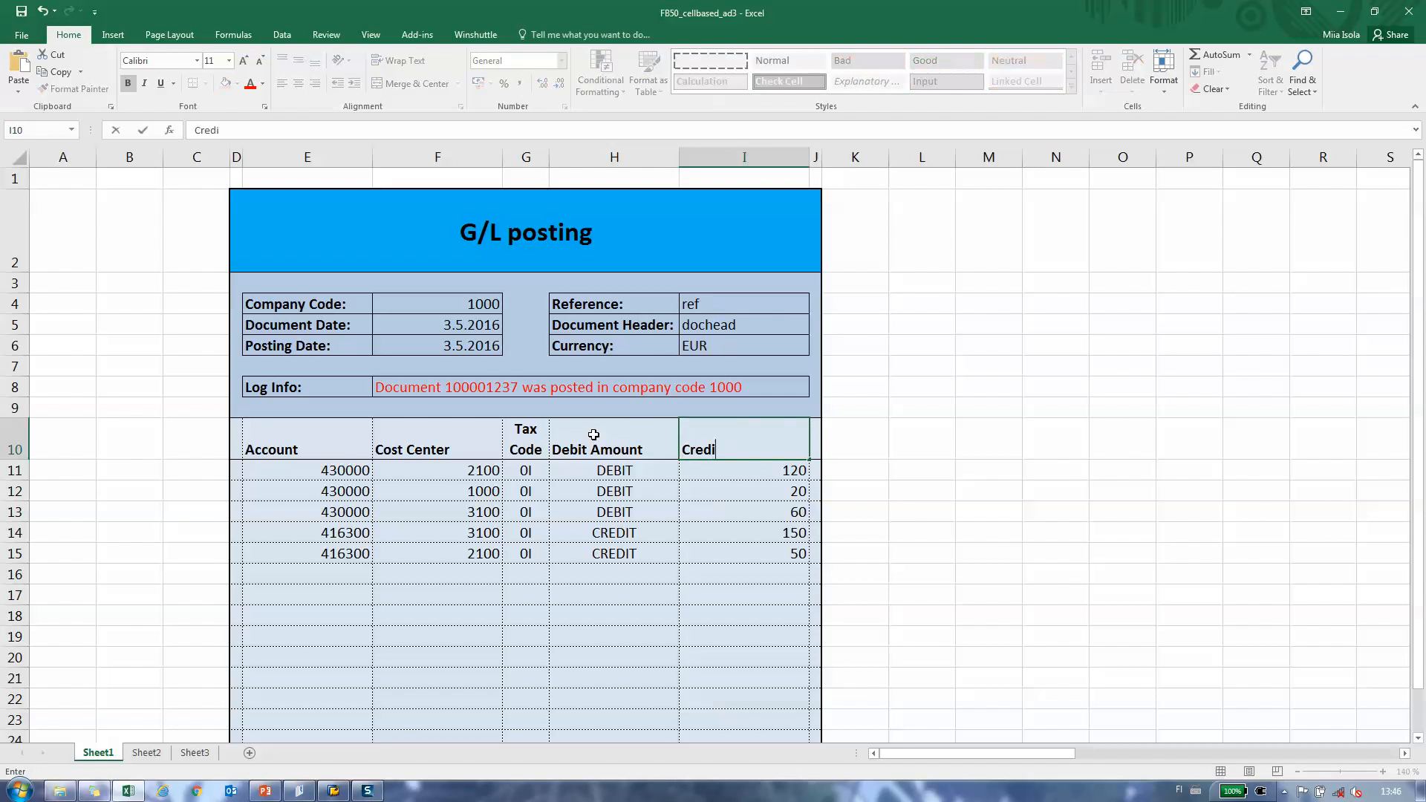
key("Return")
Enter the debit amounts 120, 20 and 60 in cells H11 to H13
key("Left")
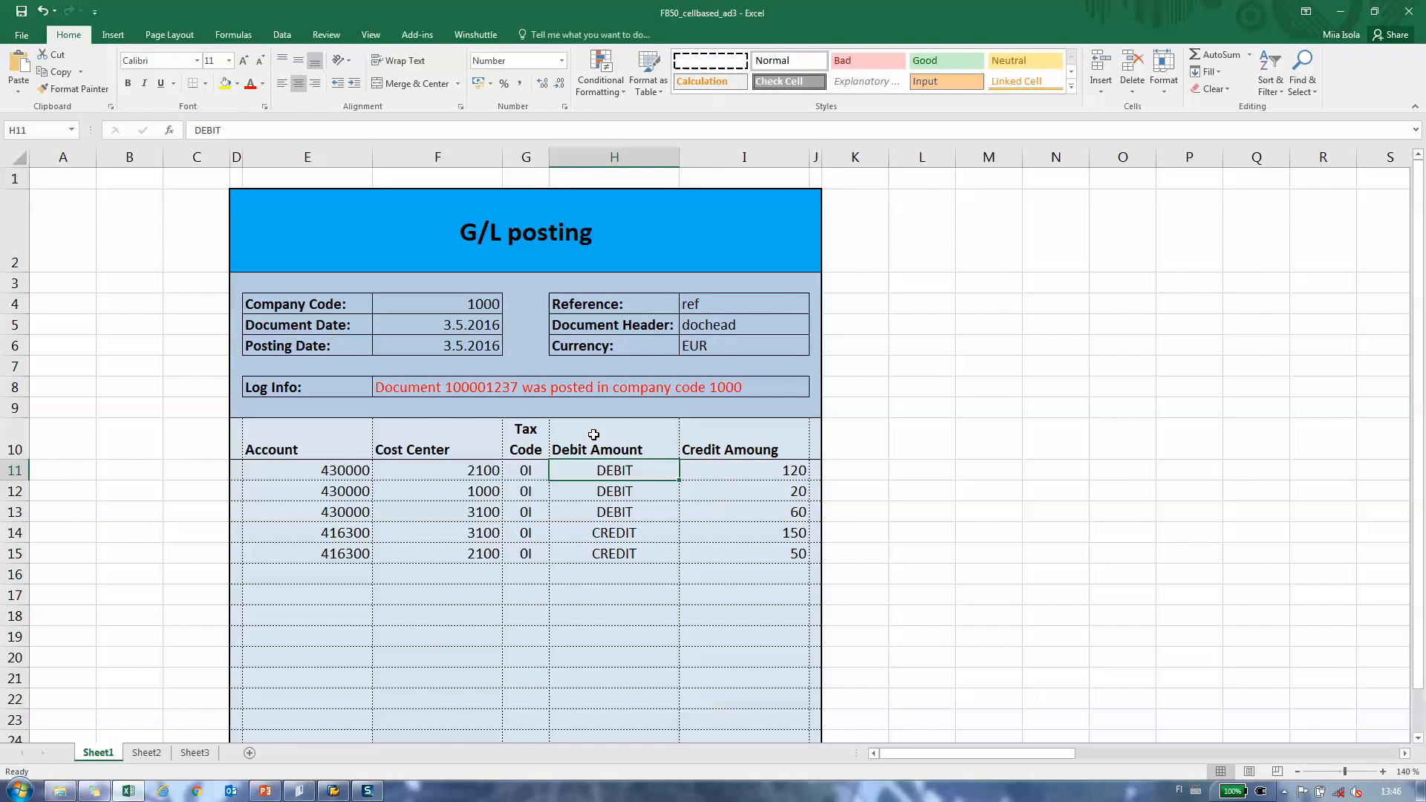
type("120")
key("Return")
type("20")
key("Return")
type("60")
key("Return")
Clear the CREDIT entries in H14:H15 and the amounts in I11:I13
key("shift+Down")
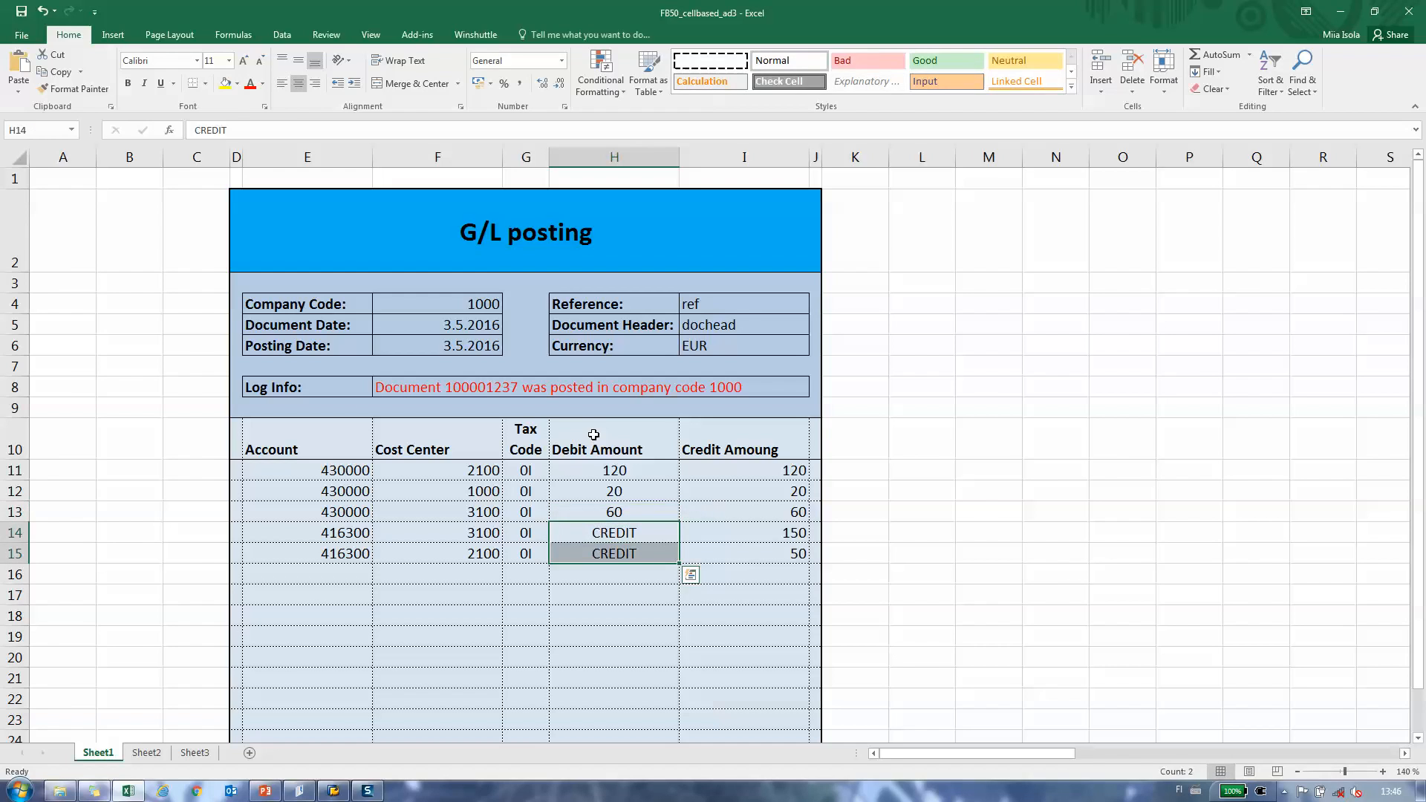
key("Delete")
key("Up")
key("Right")
key("shift+Up")
key("shift+Up")
key("Delete")
Correct the spelling of the header in cell I10 to Credit Amount
key("Up")
key("Up")
key("Up")
key("F2")
key("BackSpace")
type("t")
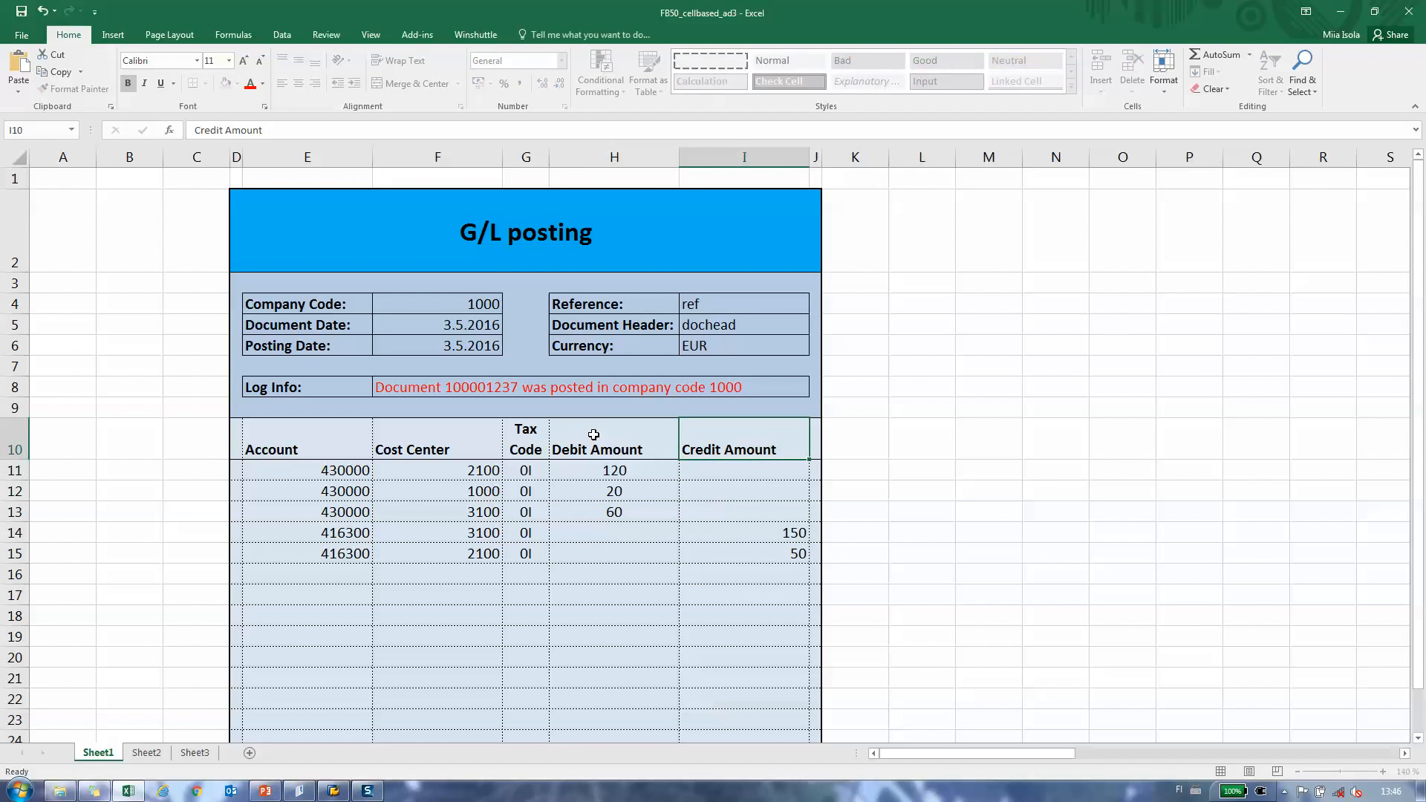
key("Return")
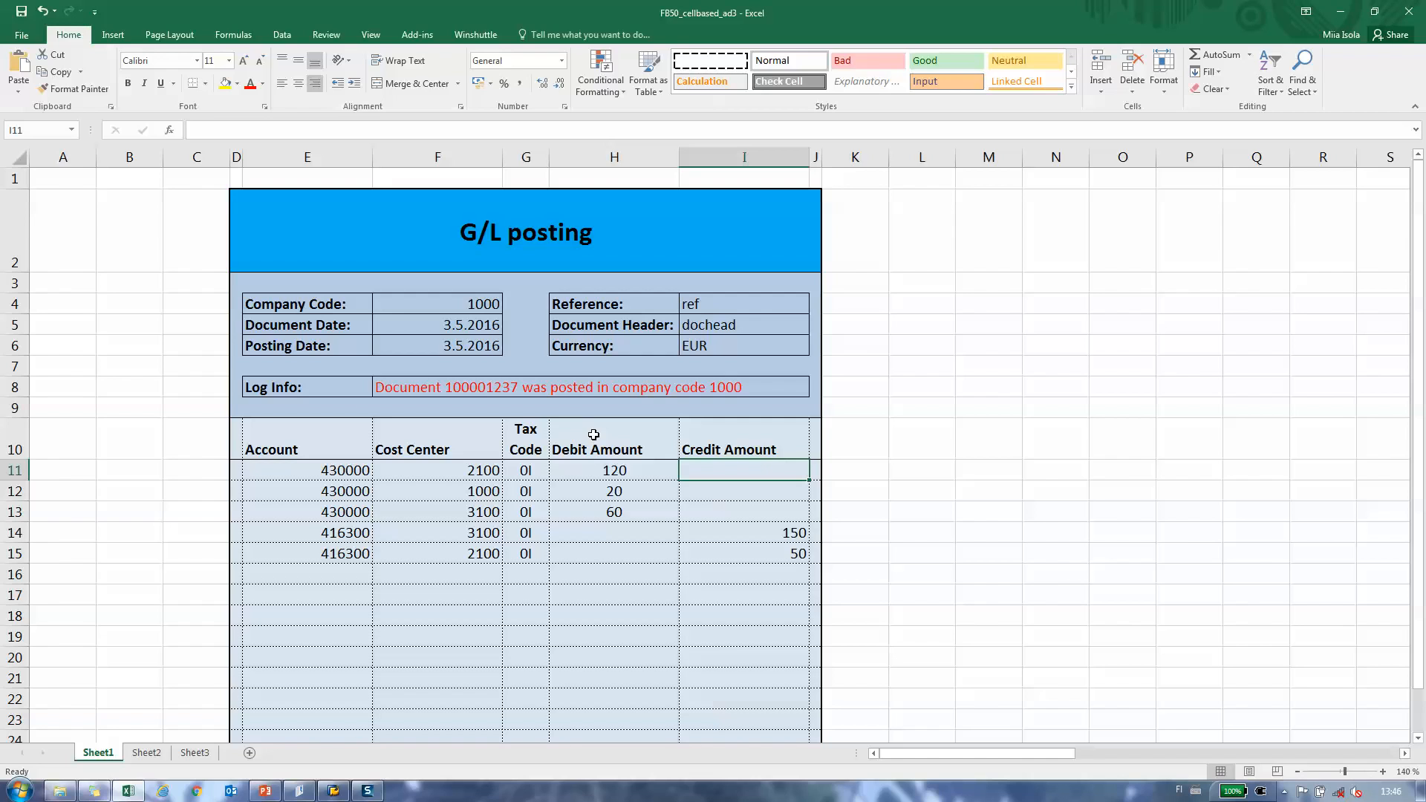